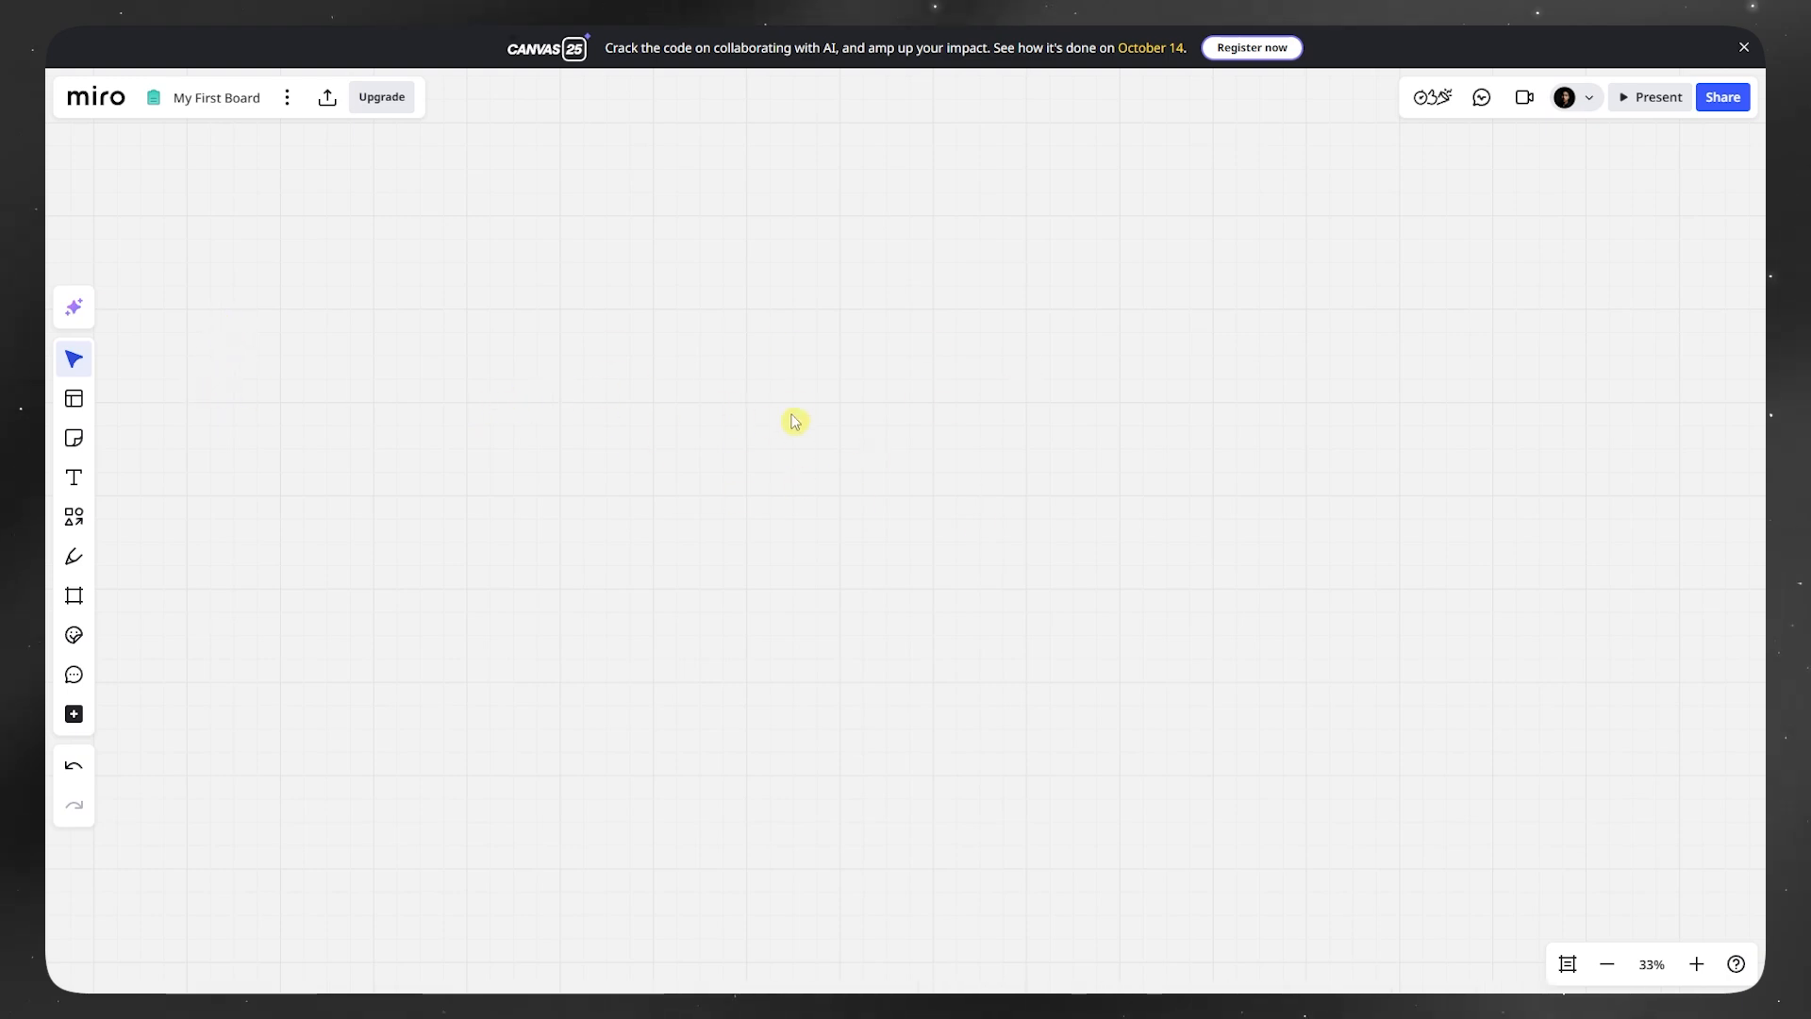
- Draw a large rectangle in the middle of the canvas and label it "SAMPLE TEXT"
left_click_drag(688, 415, 792, 419)
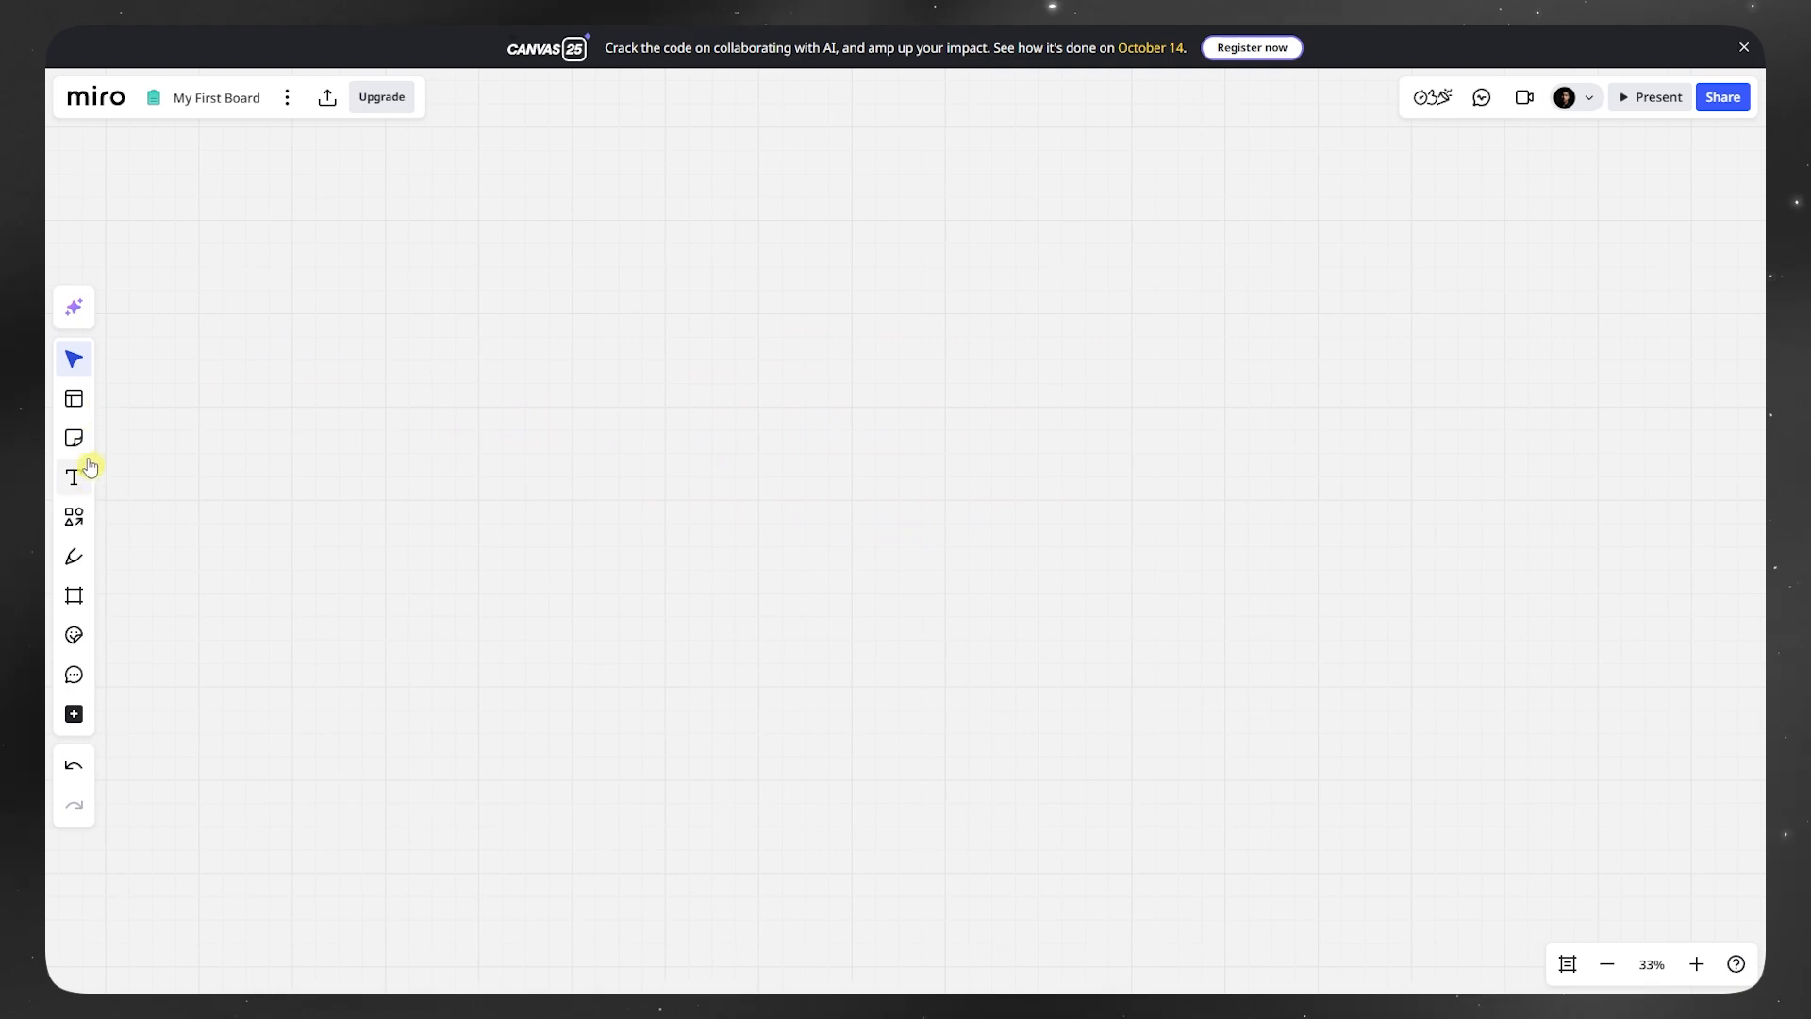
left_click(76, 518)
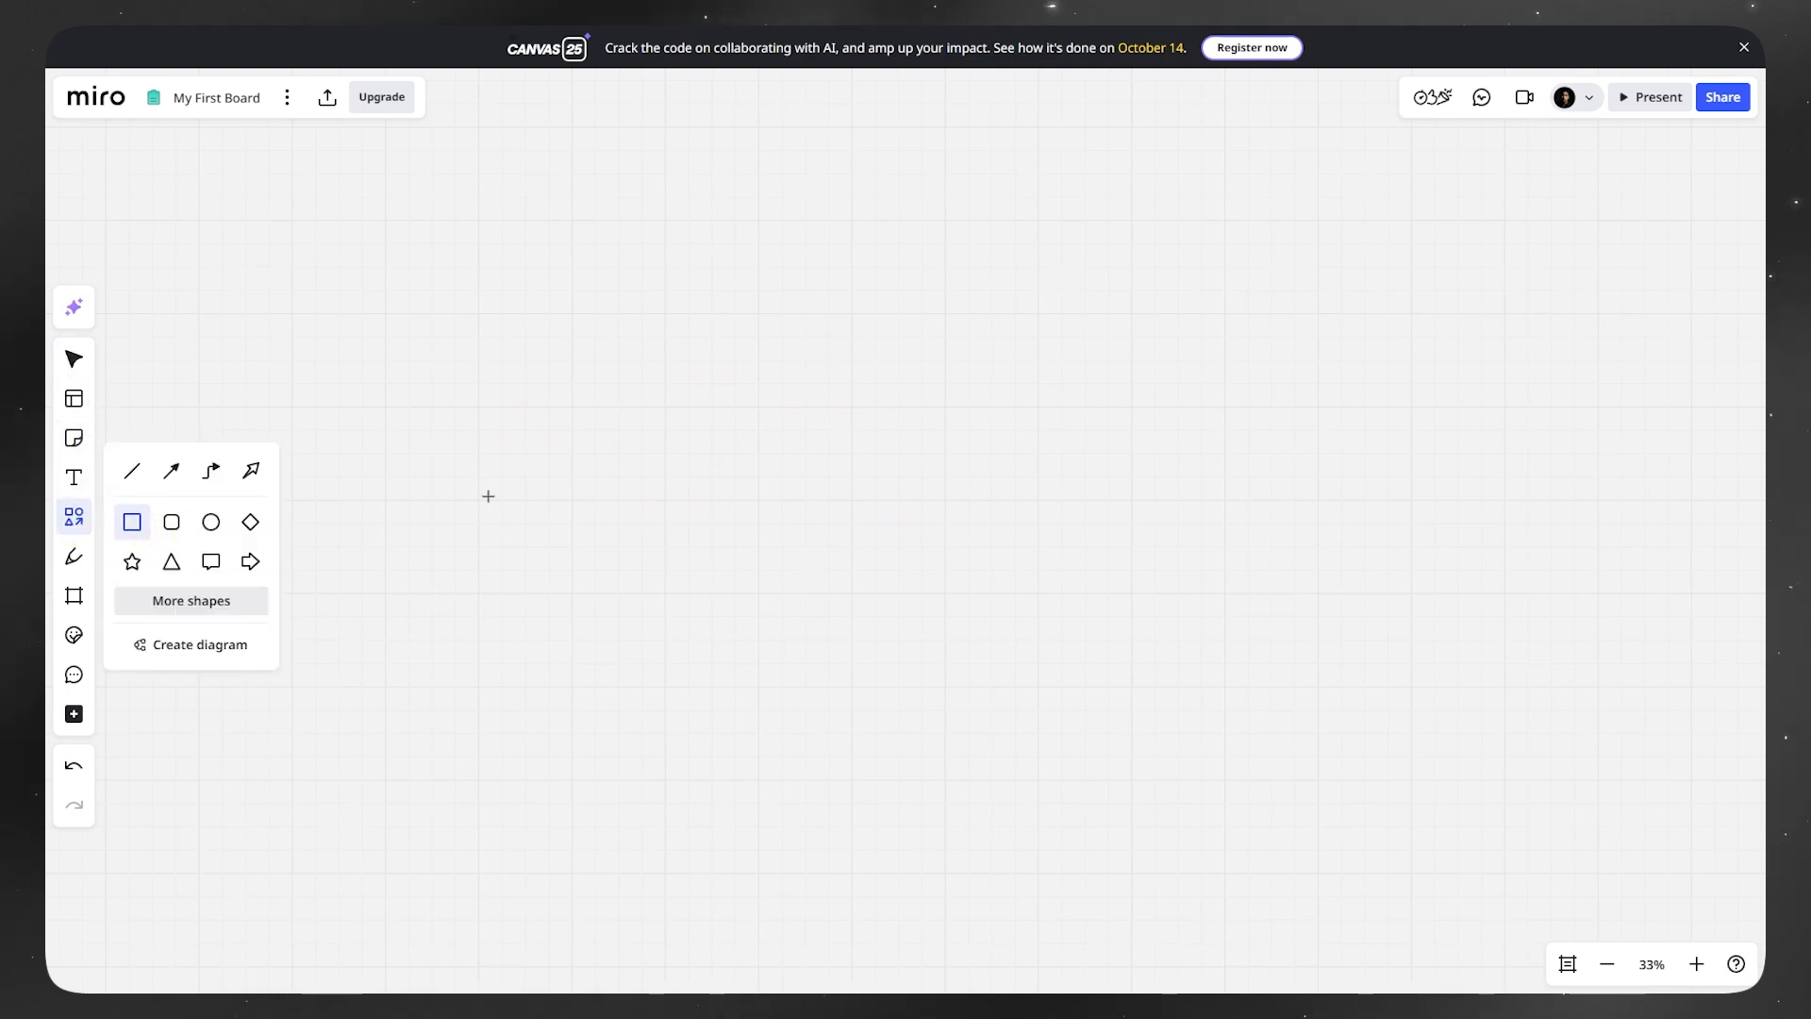
left_click_drag(547, 321, 1071, 683)
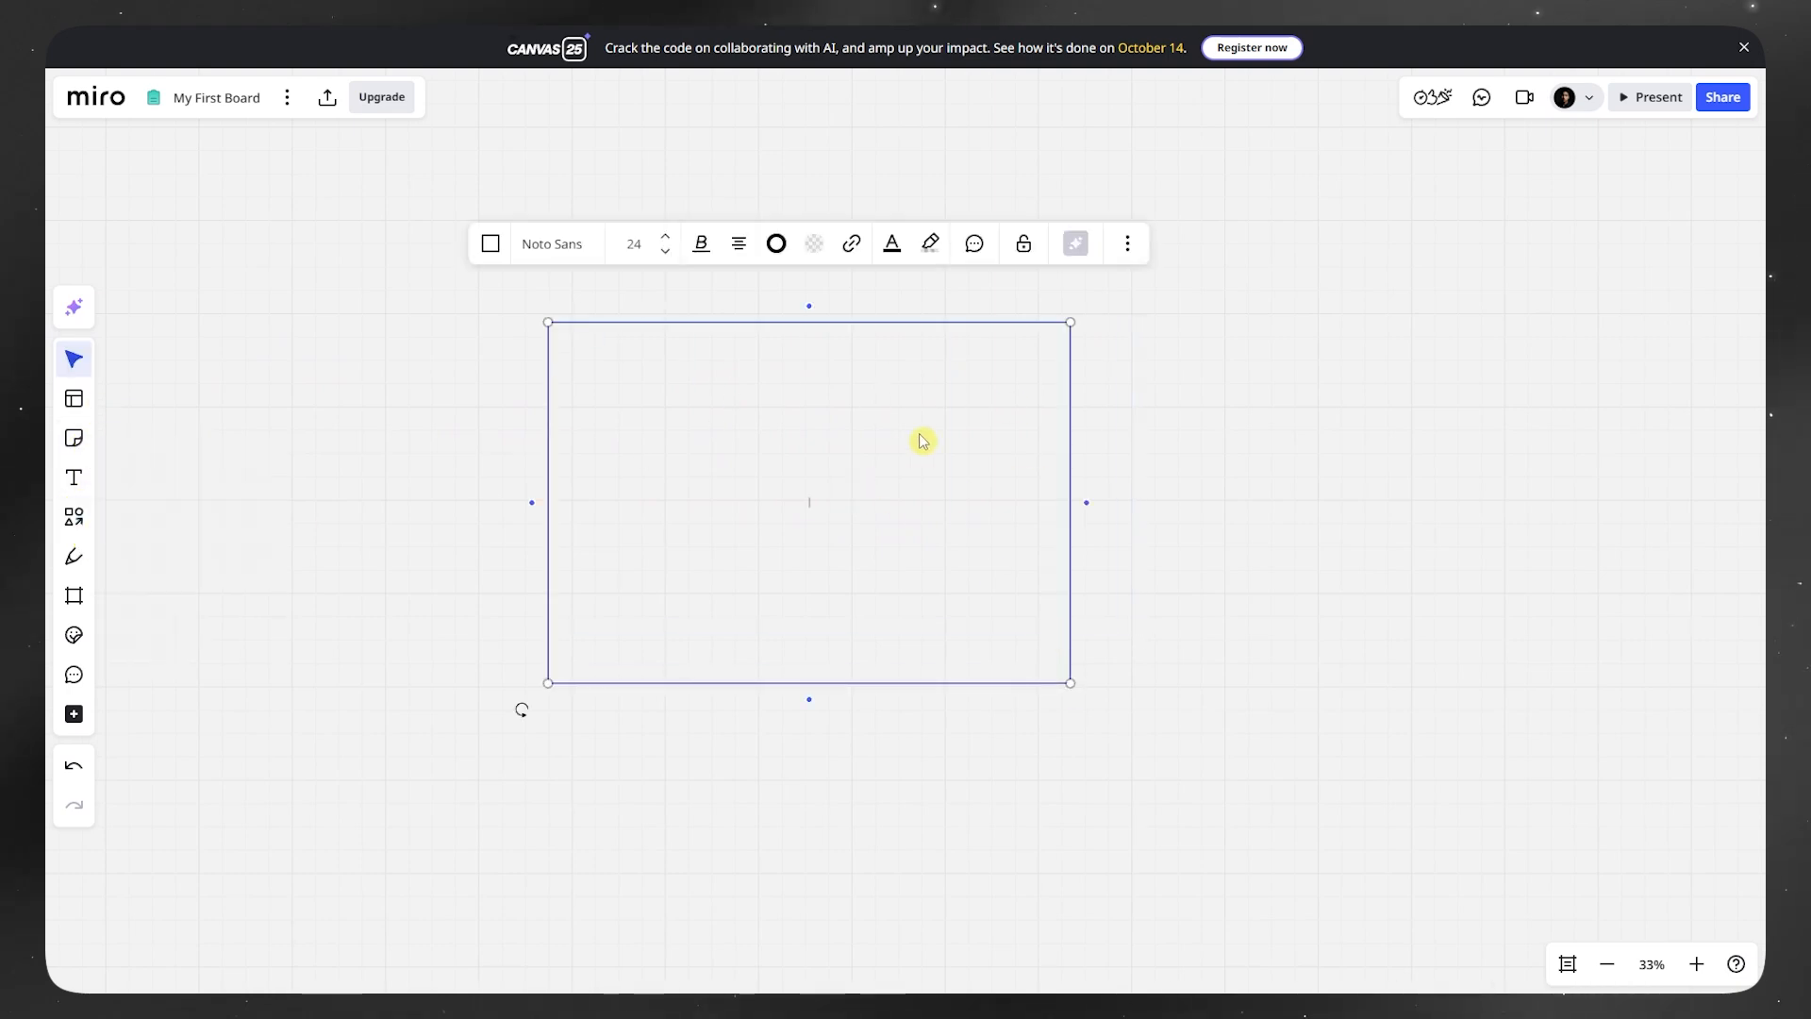
scroll(854, 455, "down", 2)
scroll(868, 470, "up", 3)
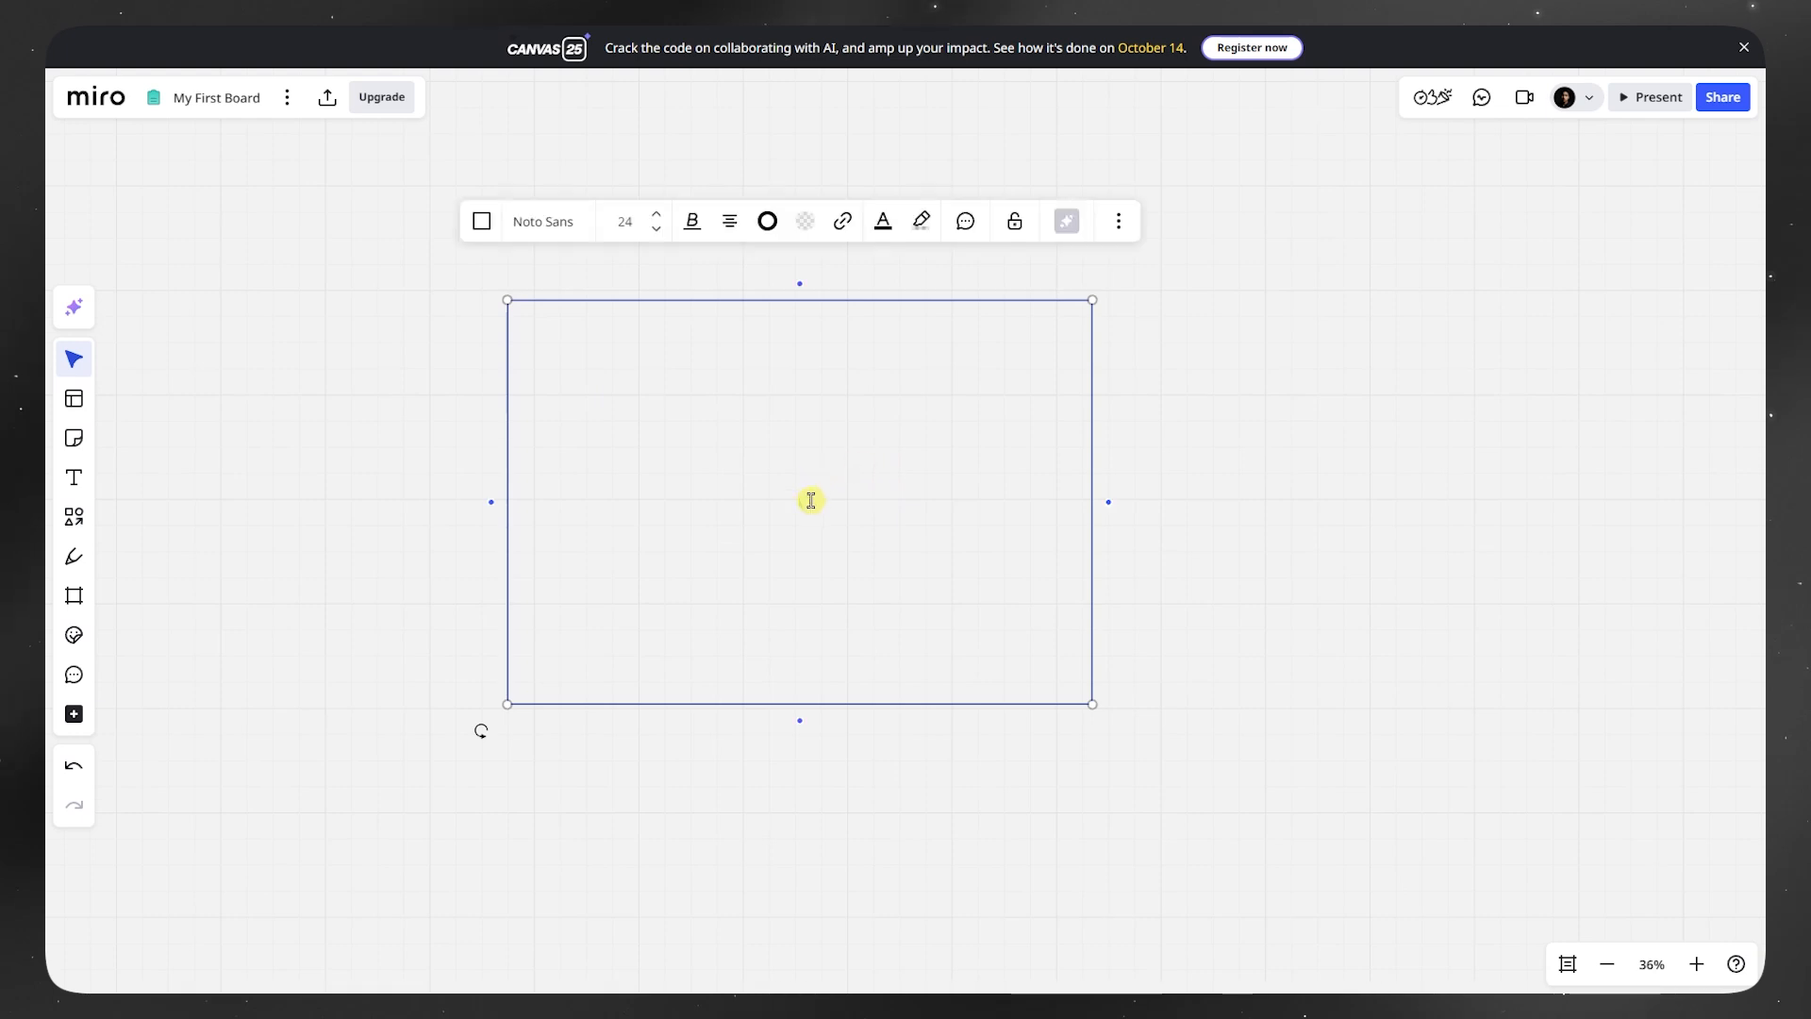
type("SAMPLE TEXT")
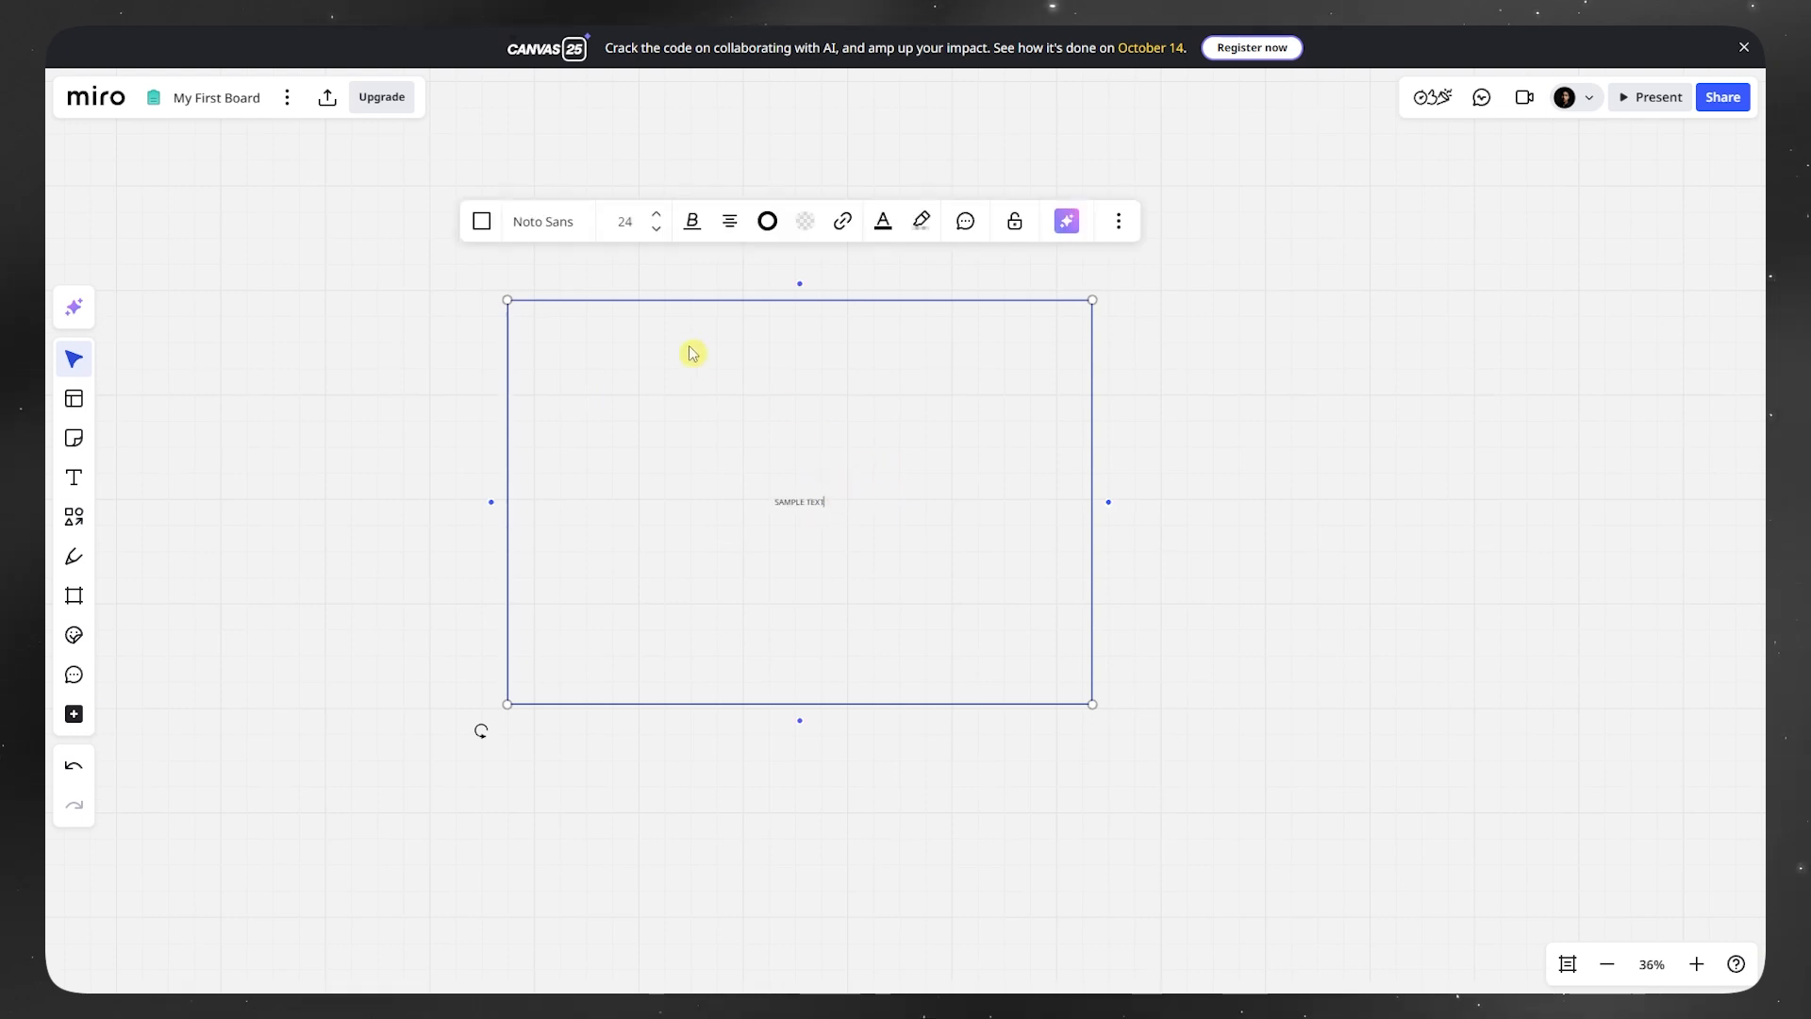
- Set the font size of the rectangle's "SAMPLE TEXT" label to 144
key("ctrl+a")
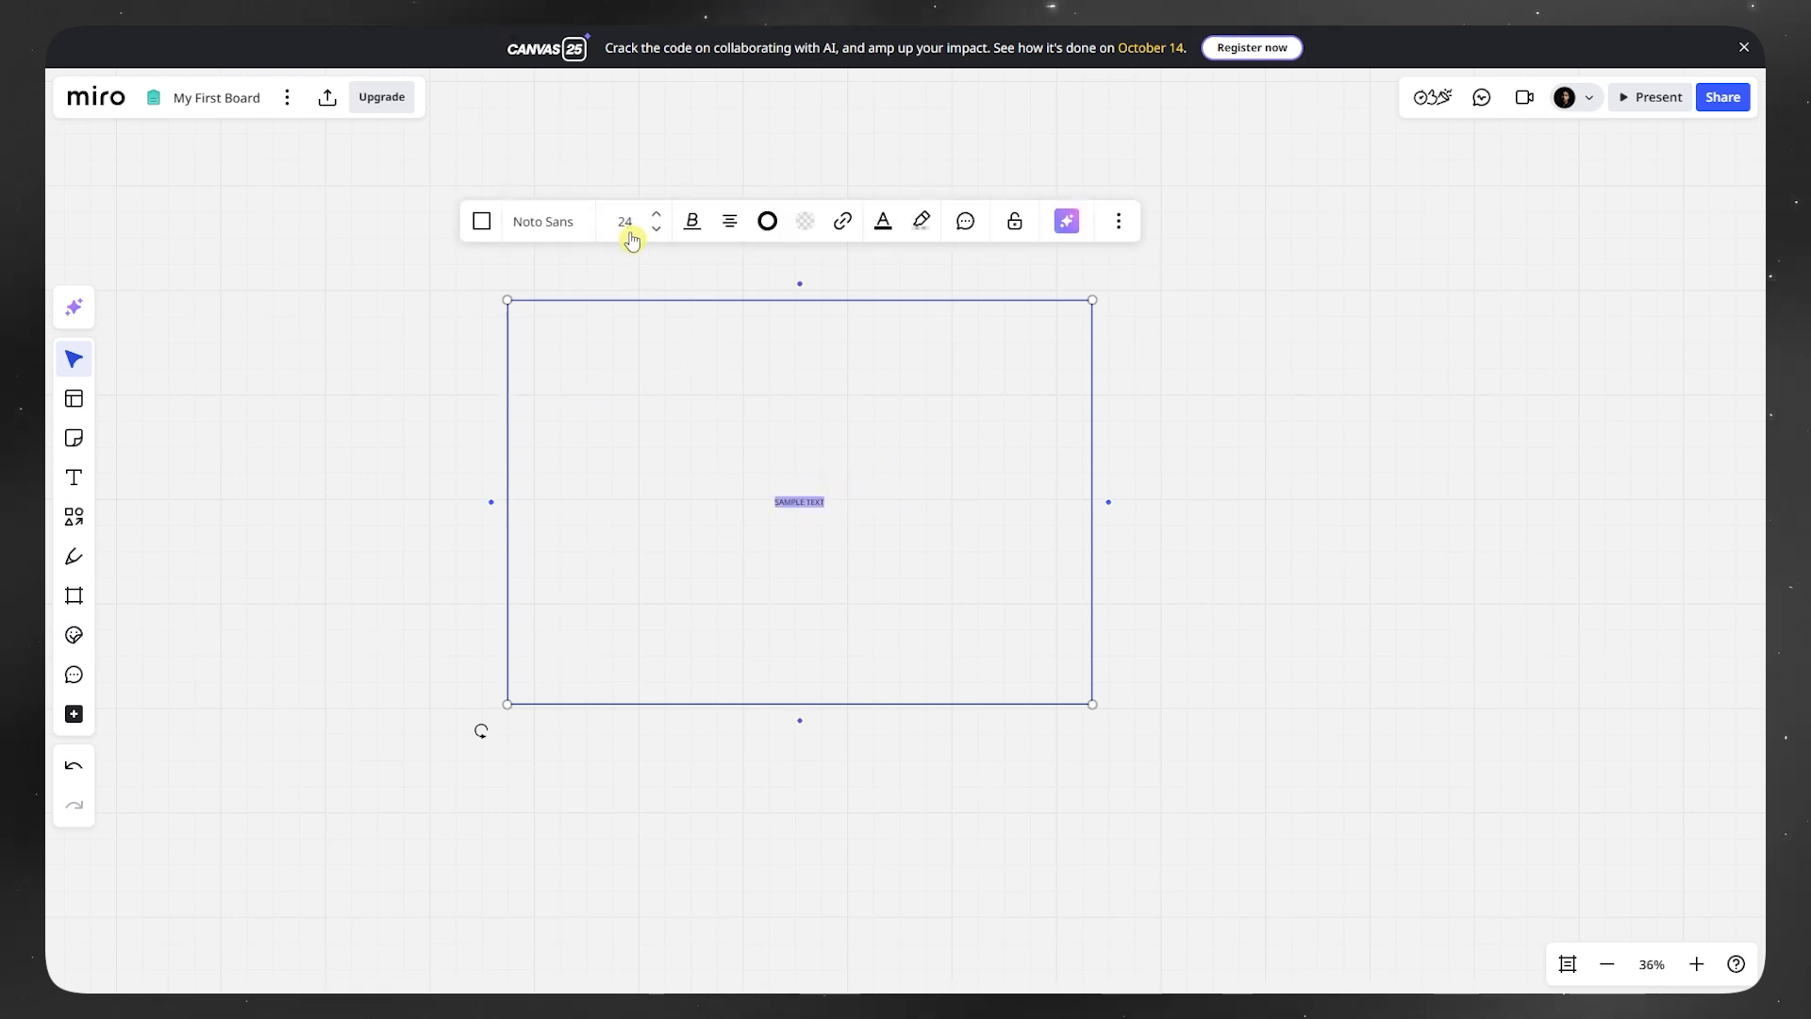
left_click(624, 222)
left_click(624, 591)
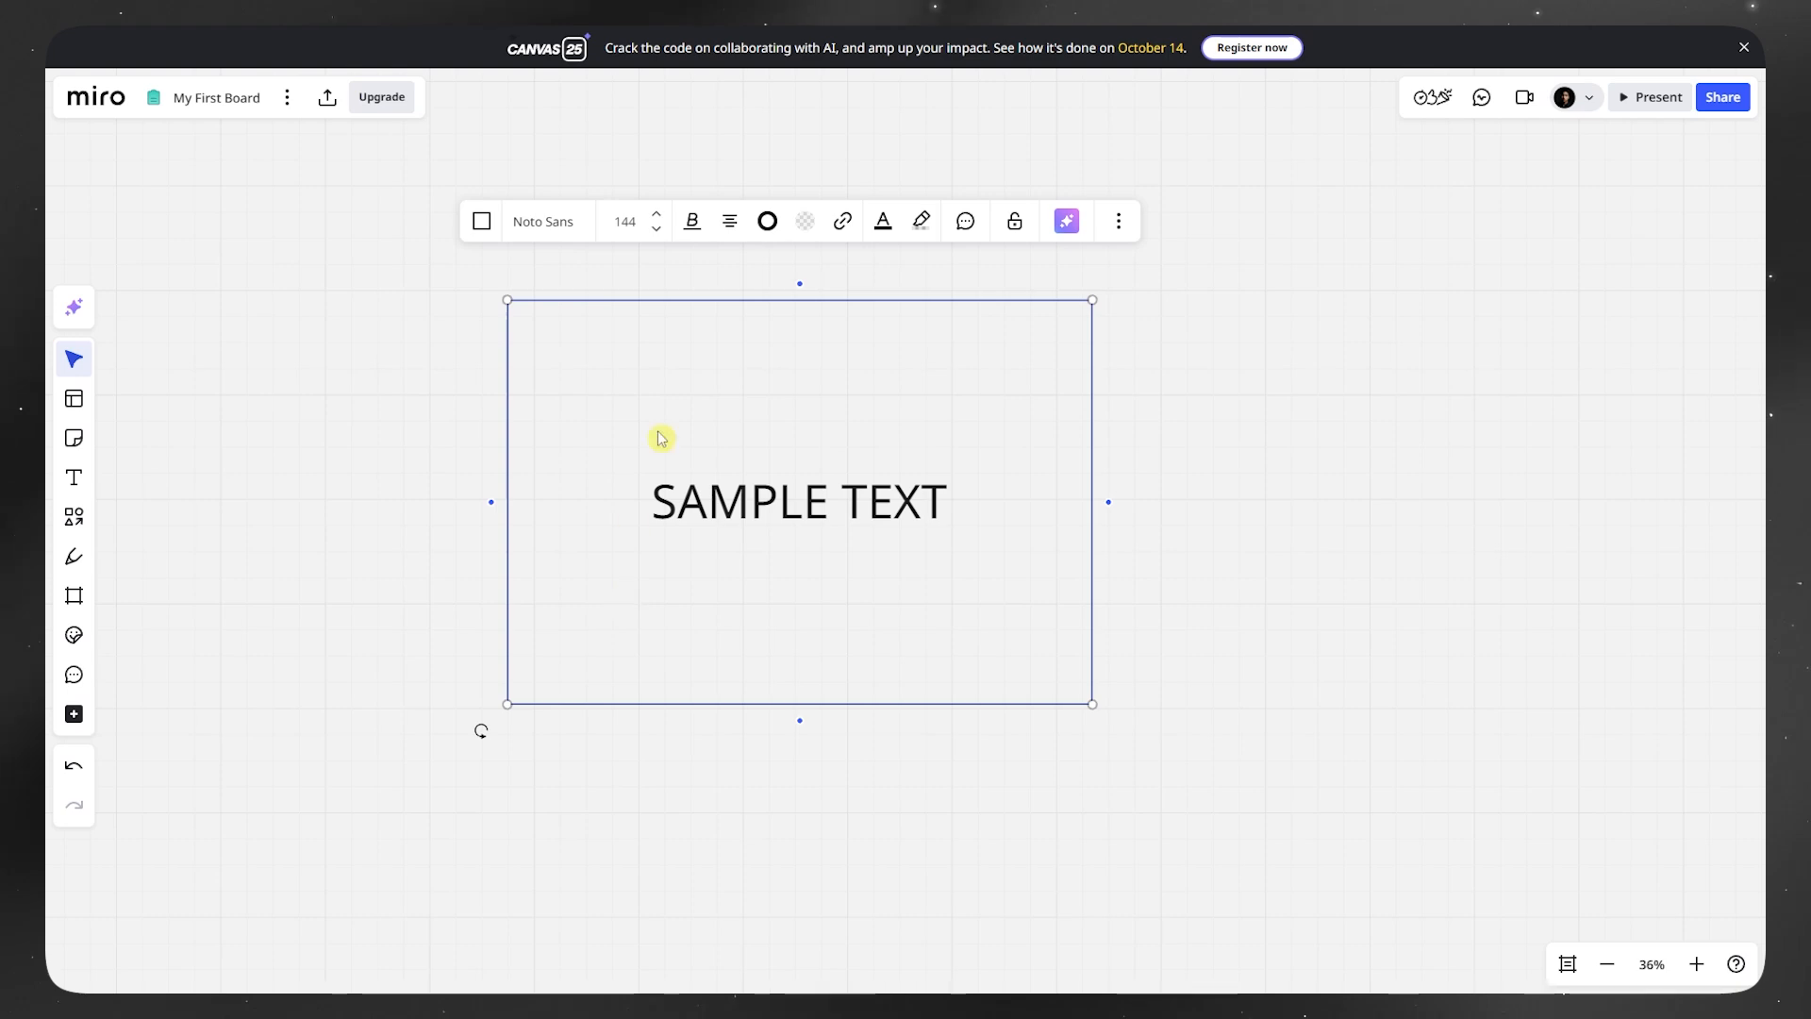
- Thicken the rectangle's border to about the middle of the thickness range and fill the shape with light orange
left_click(769, 219)
left_click(771, 316)
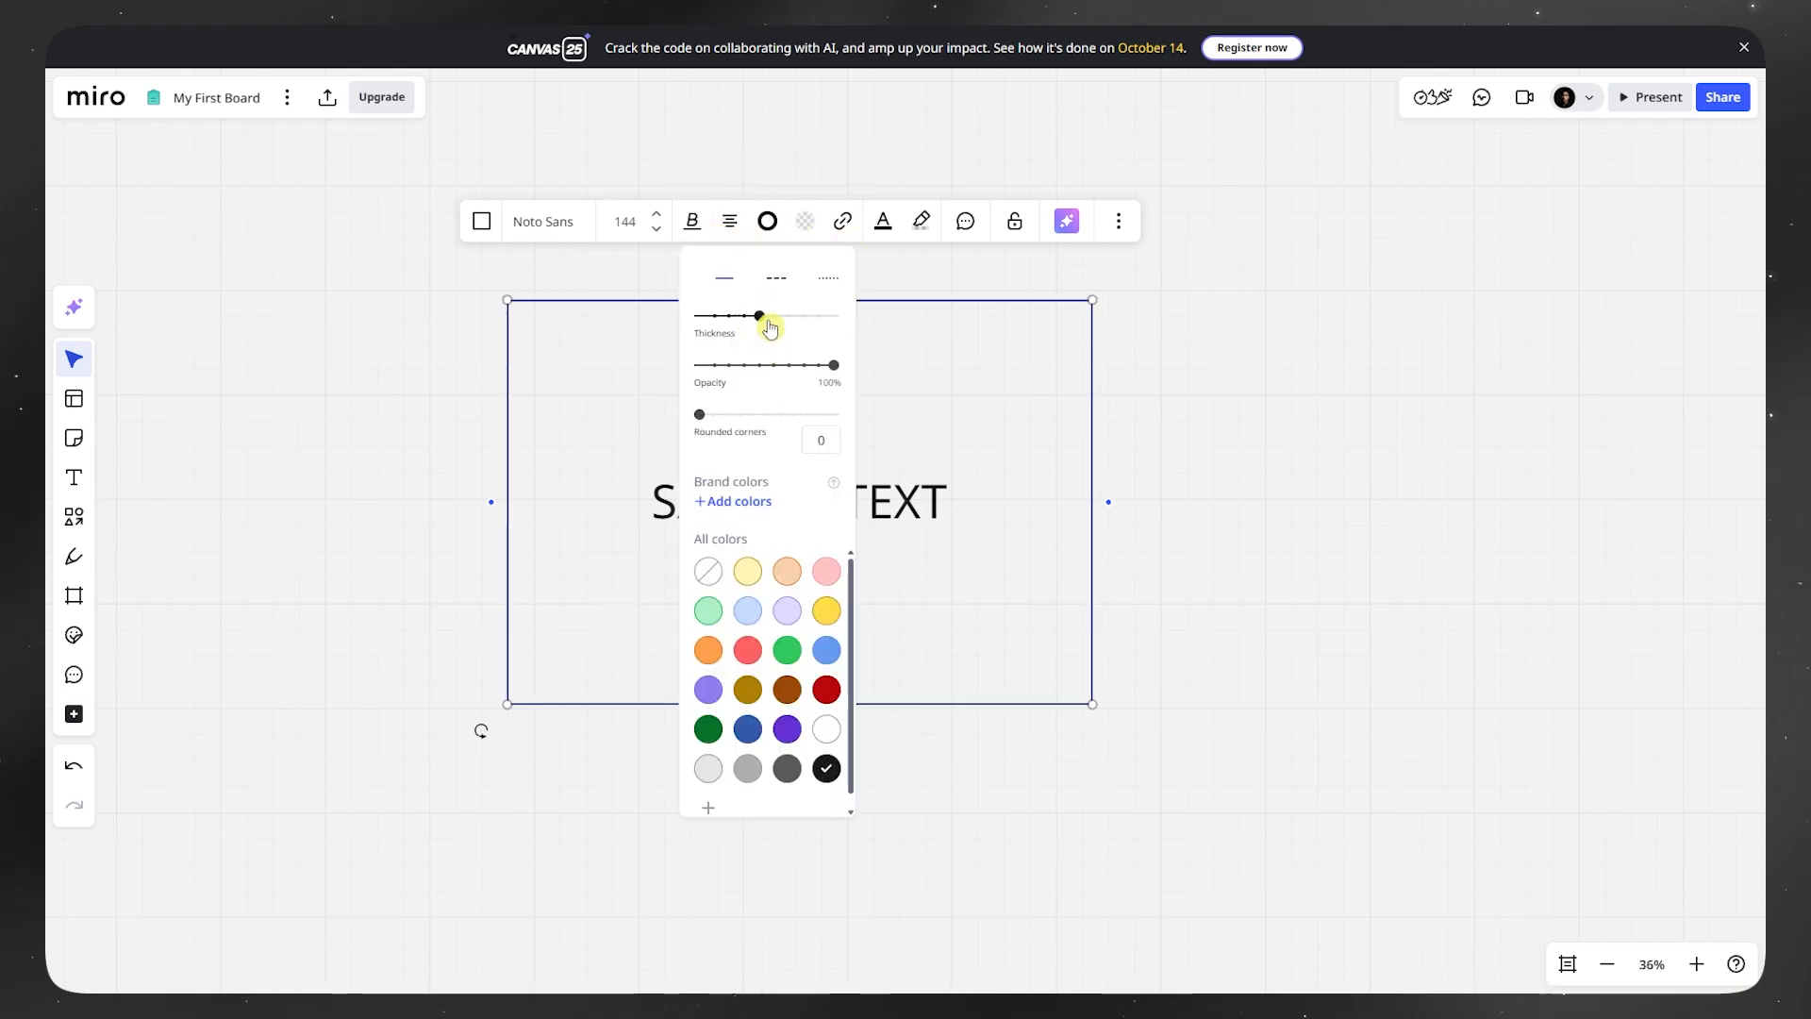
left_click(808, 225)
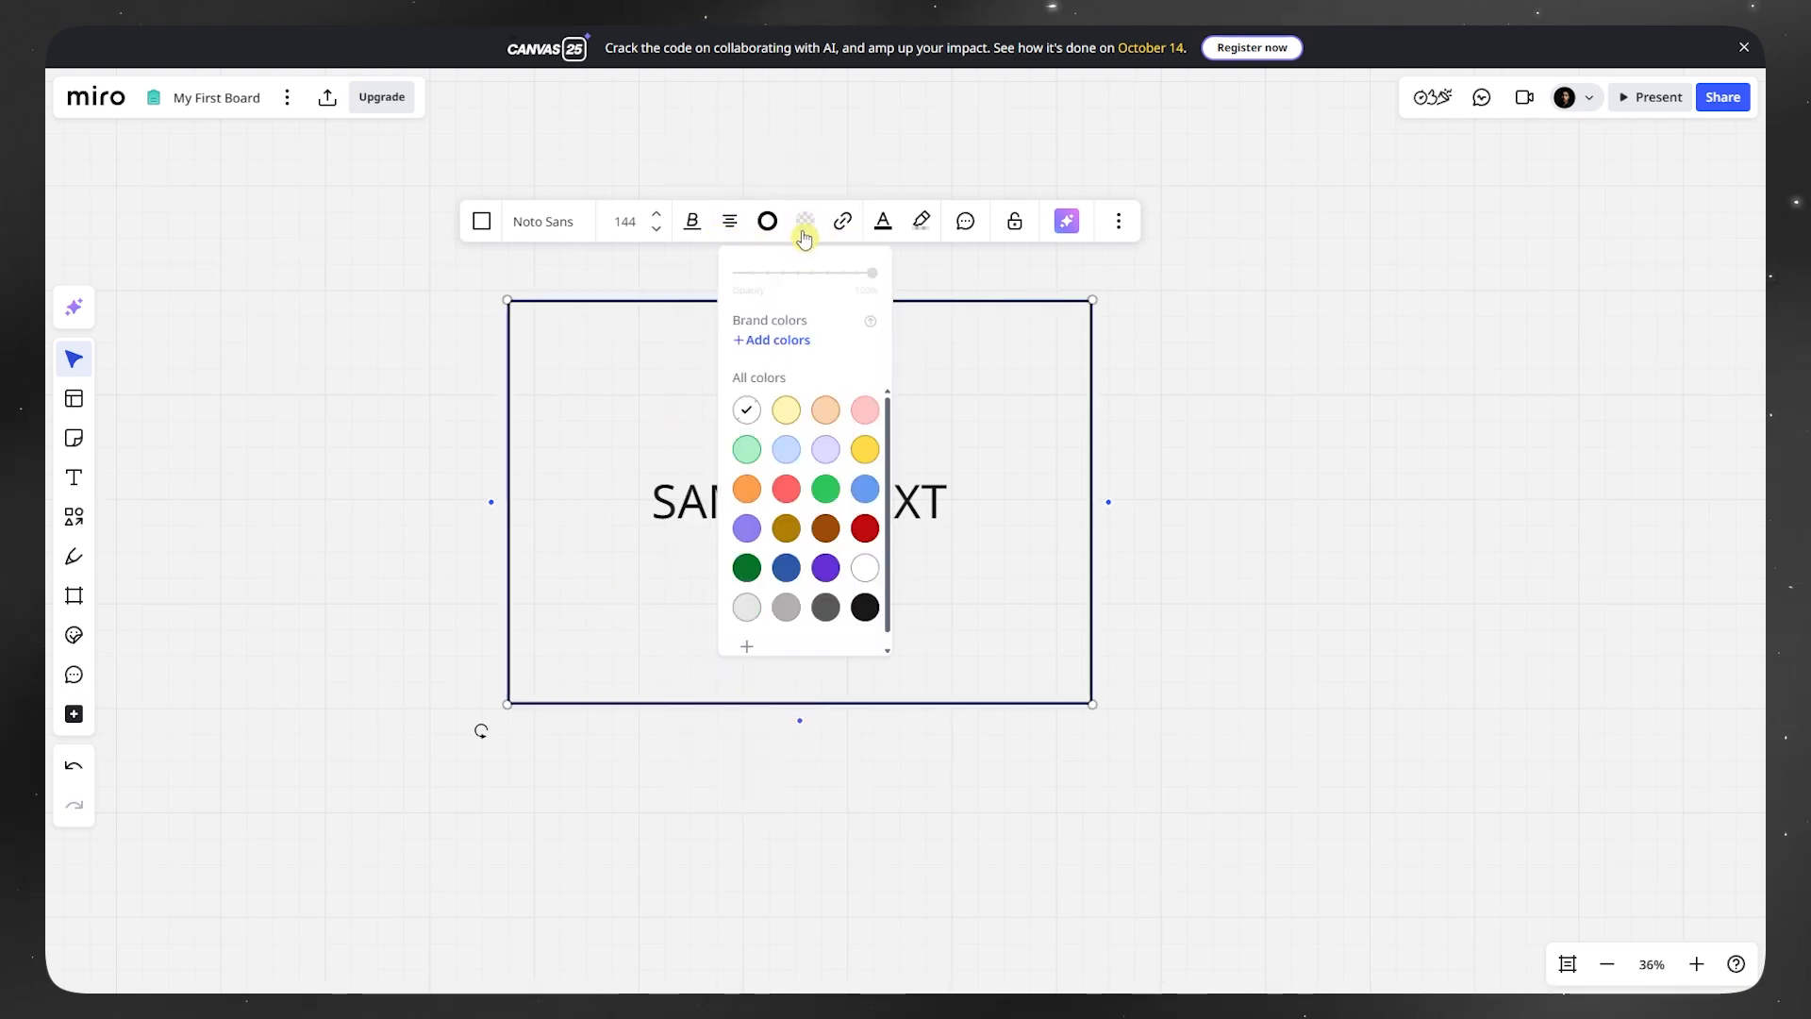
left_click(824, 408)
left_click(1253, 403)
- Duplicate the light orange rectangle and place the copy below and to the right of the original
scroll(1200, 528, "down", 3)
left_click_drag(1201, 535, 1179, 381)
left_click_drag(874, 393, 1350, 607)
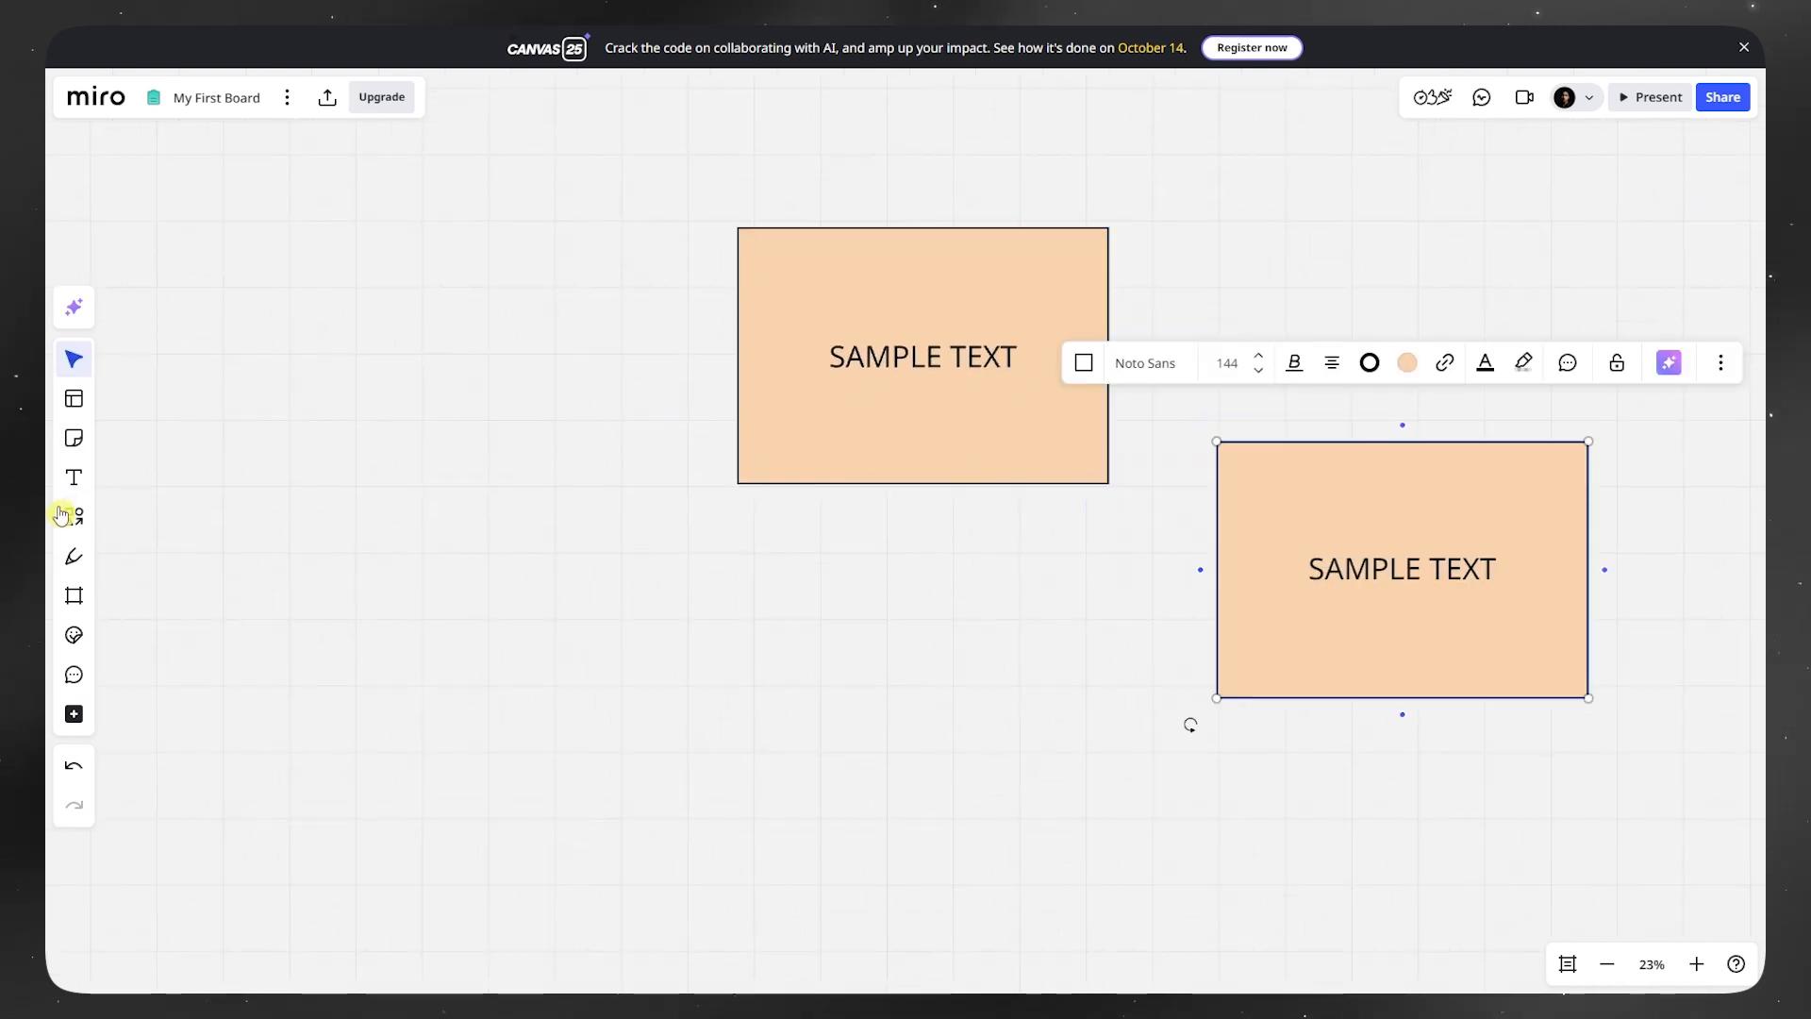
- Draw a large circle below and to the left of the original rectangle and label it "SAMPLE TEXT 2"
left_click(73, 515)
left_click(211, 525)
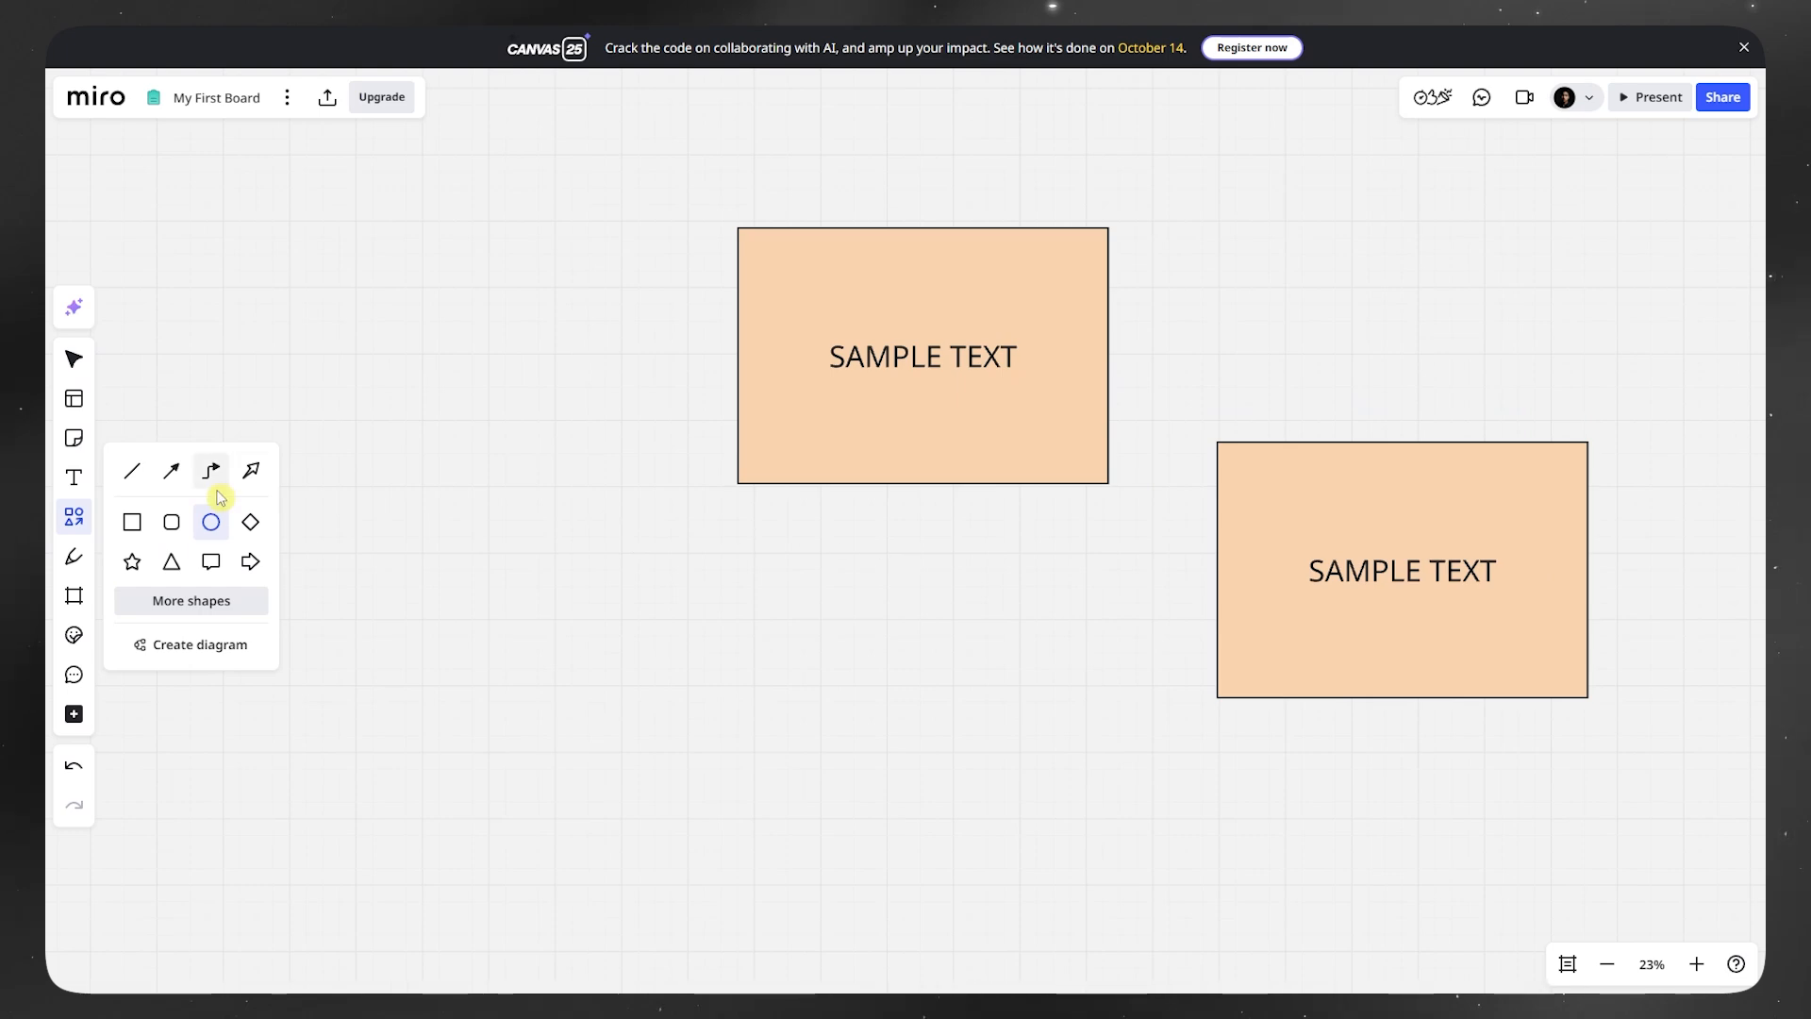
left_click_drag(488, 485, 897, 898)
key("ctrl+a")
left_click_drag(785, 688, 736, 717)
left_click(1081, 577)
left_click(647, 672)
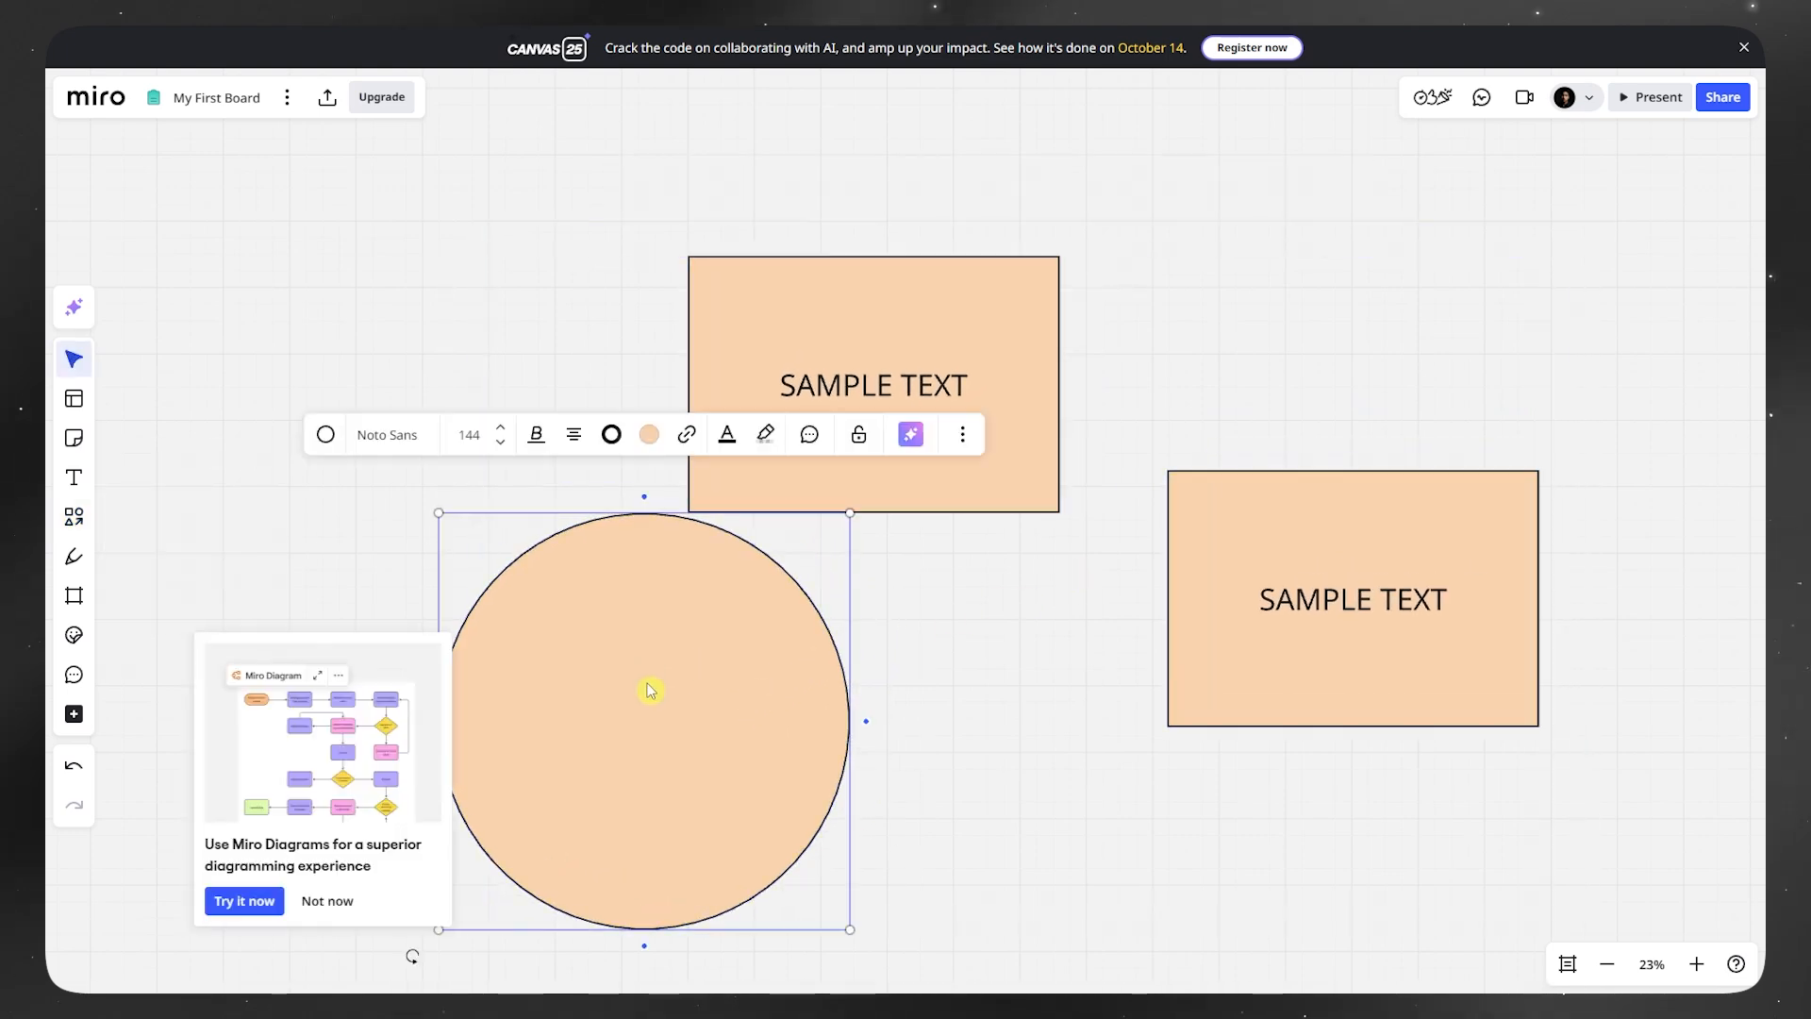
left_click(672, 660)
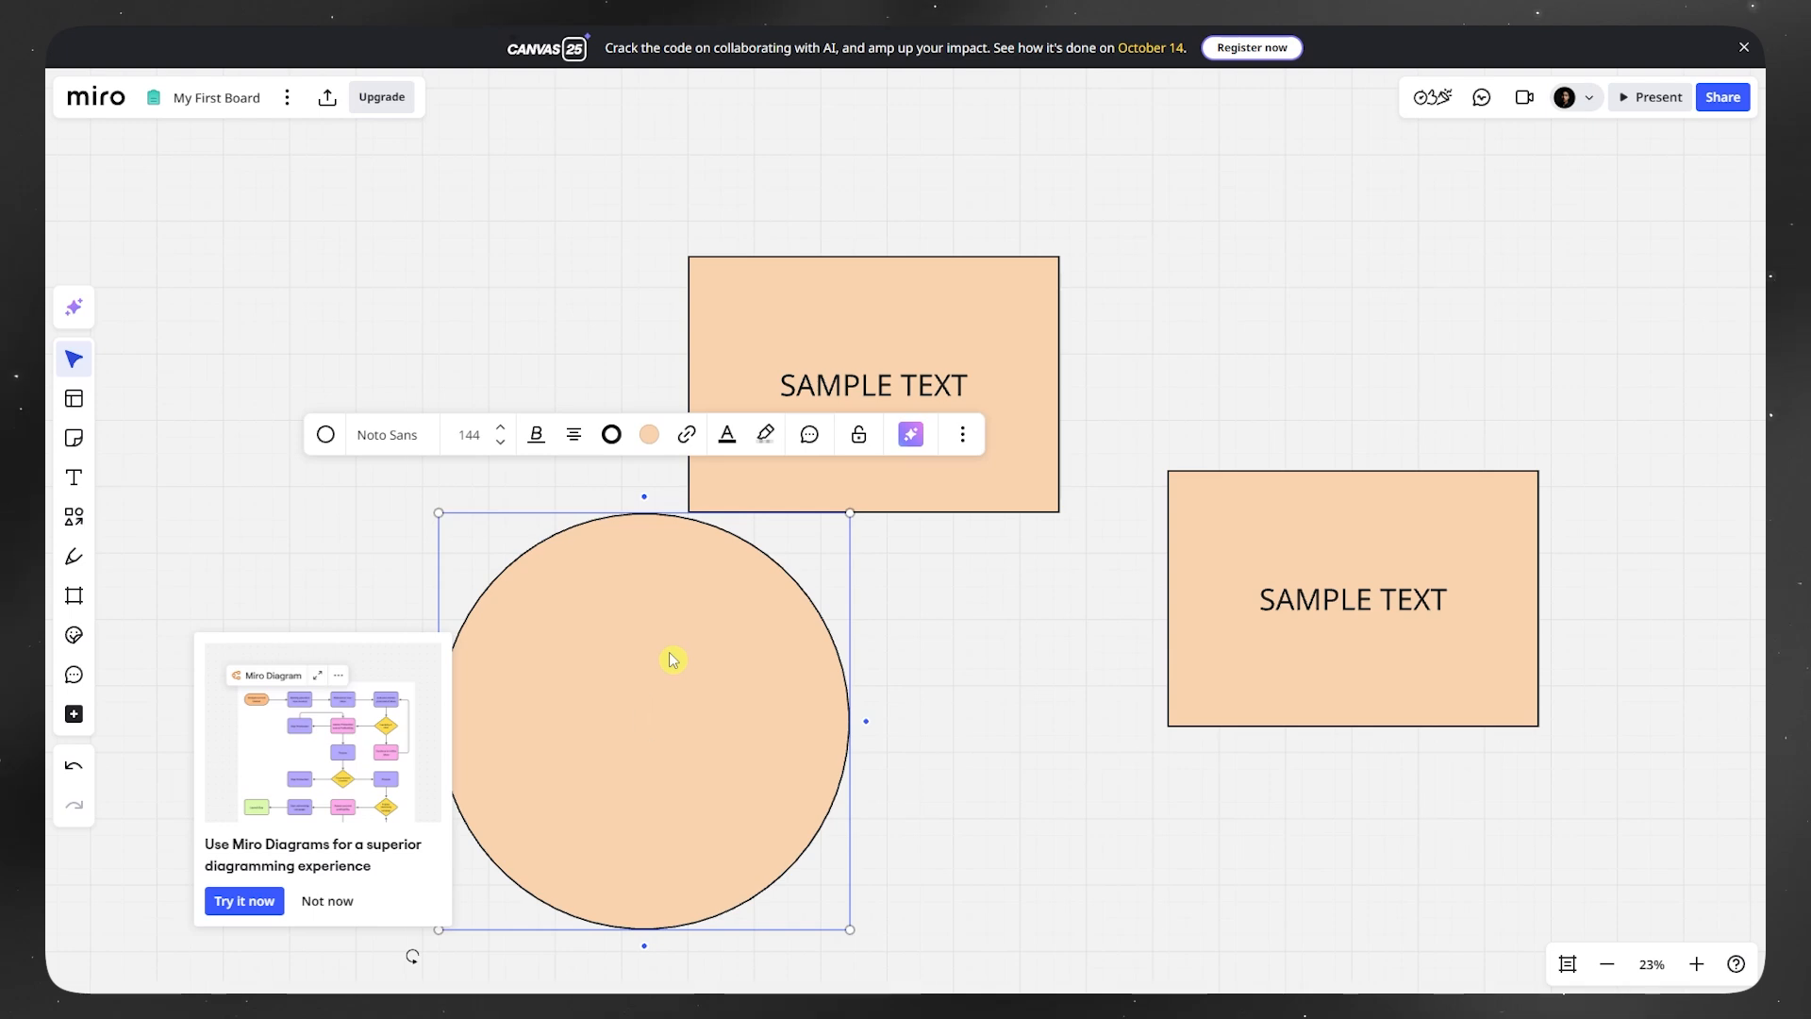
type("SAMPLE TEXT 2")
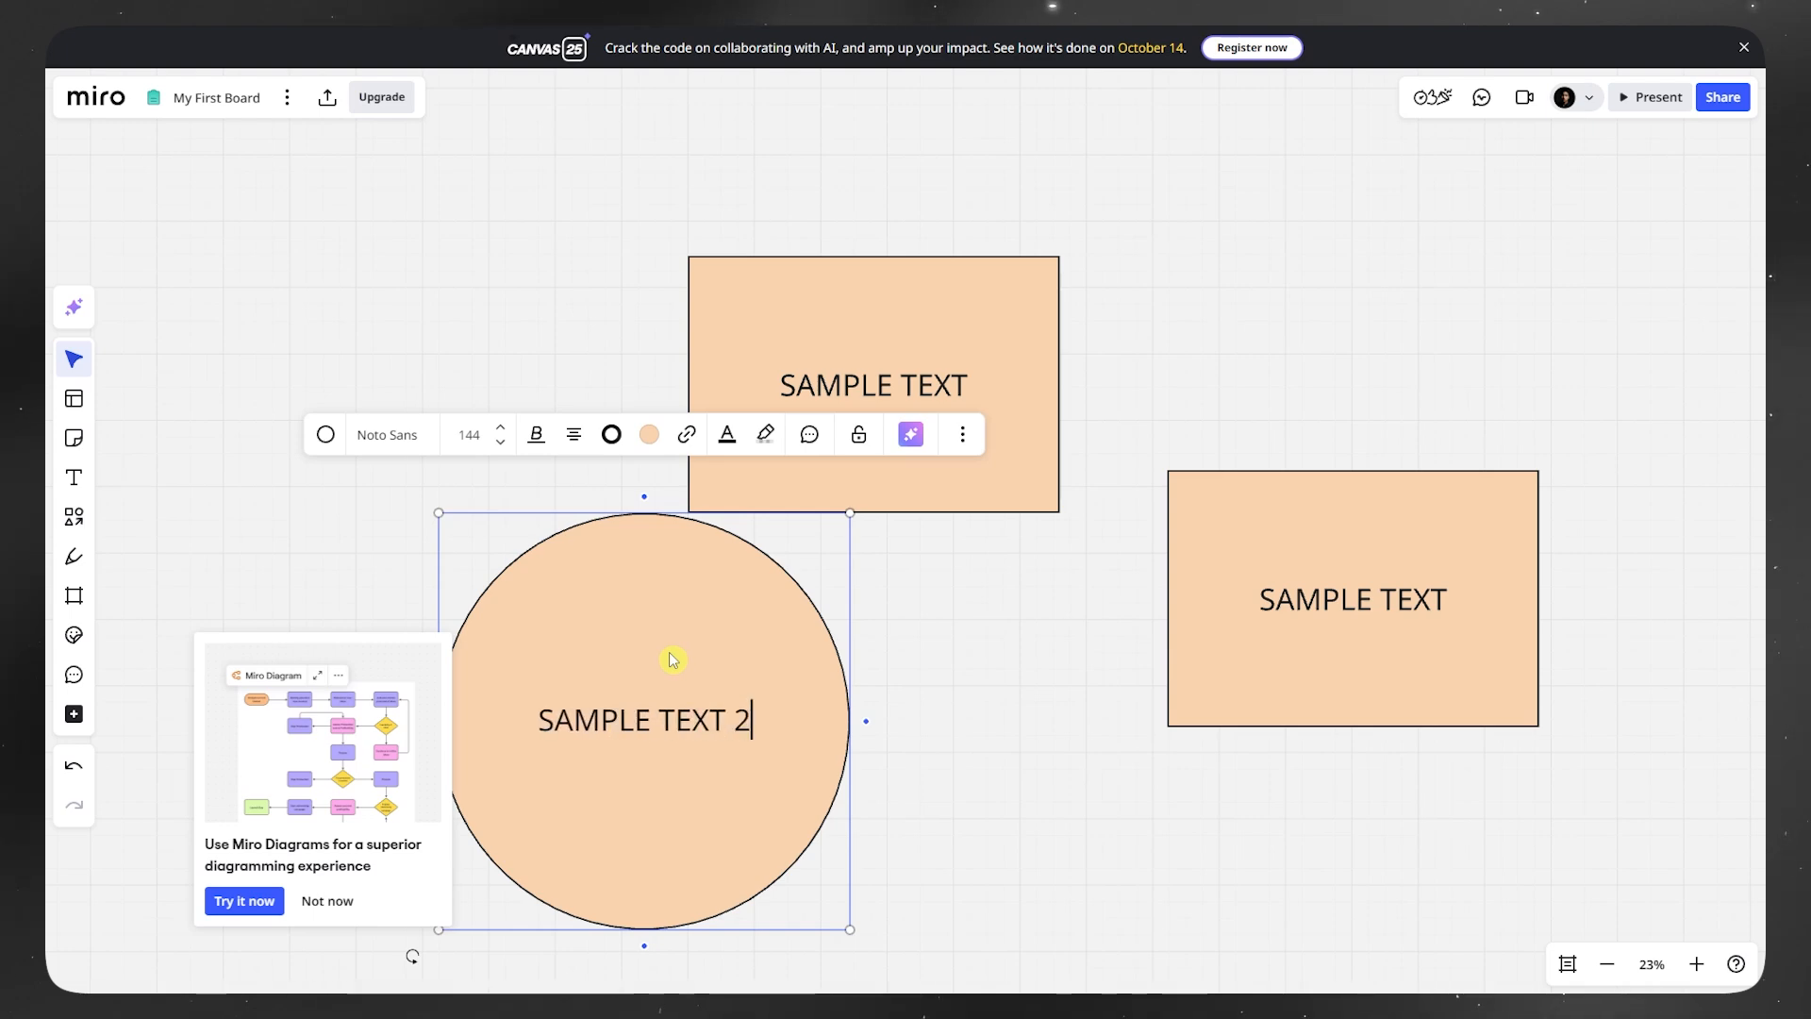
- Move the circle farther down and left, and the copied rectangle farther down and right, to space out the shapes
left_click(990, 635)
left_click(679, 659)
left_click_drag(679, 659, 582, 704)
left_click(1369, 614)
left_click_drag(1334, 529, 1383, 612)
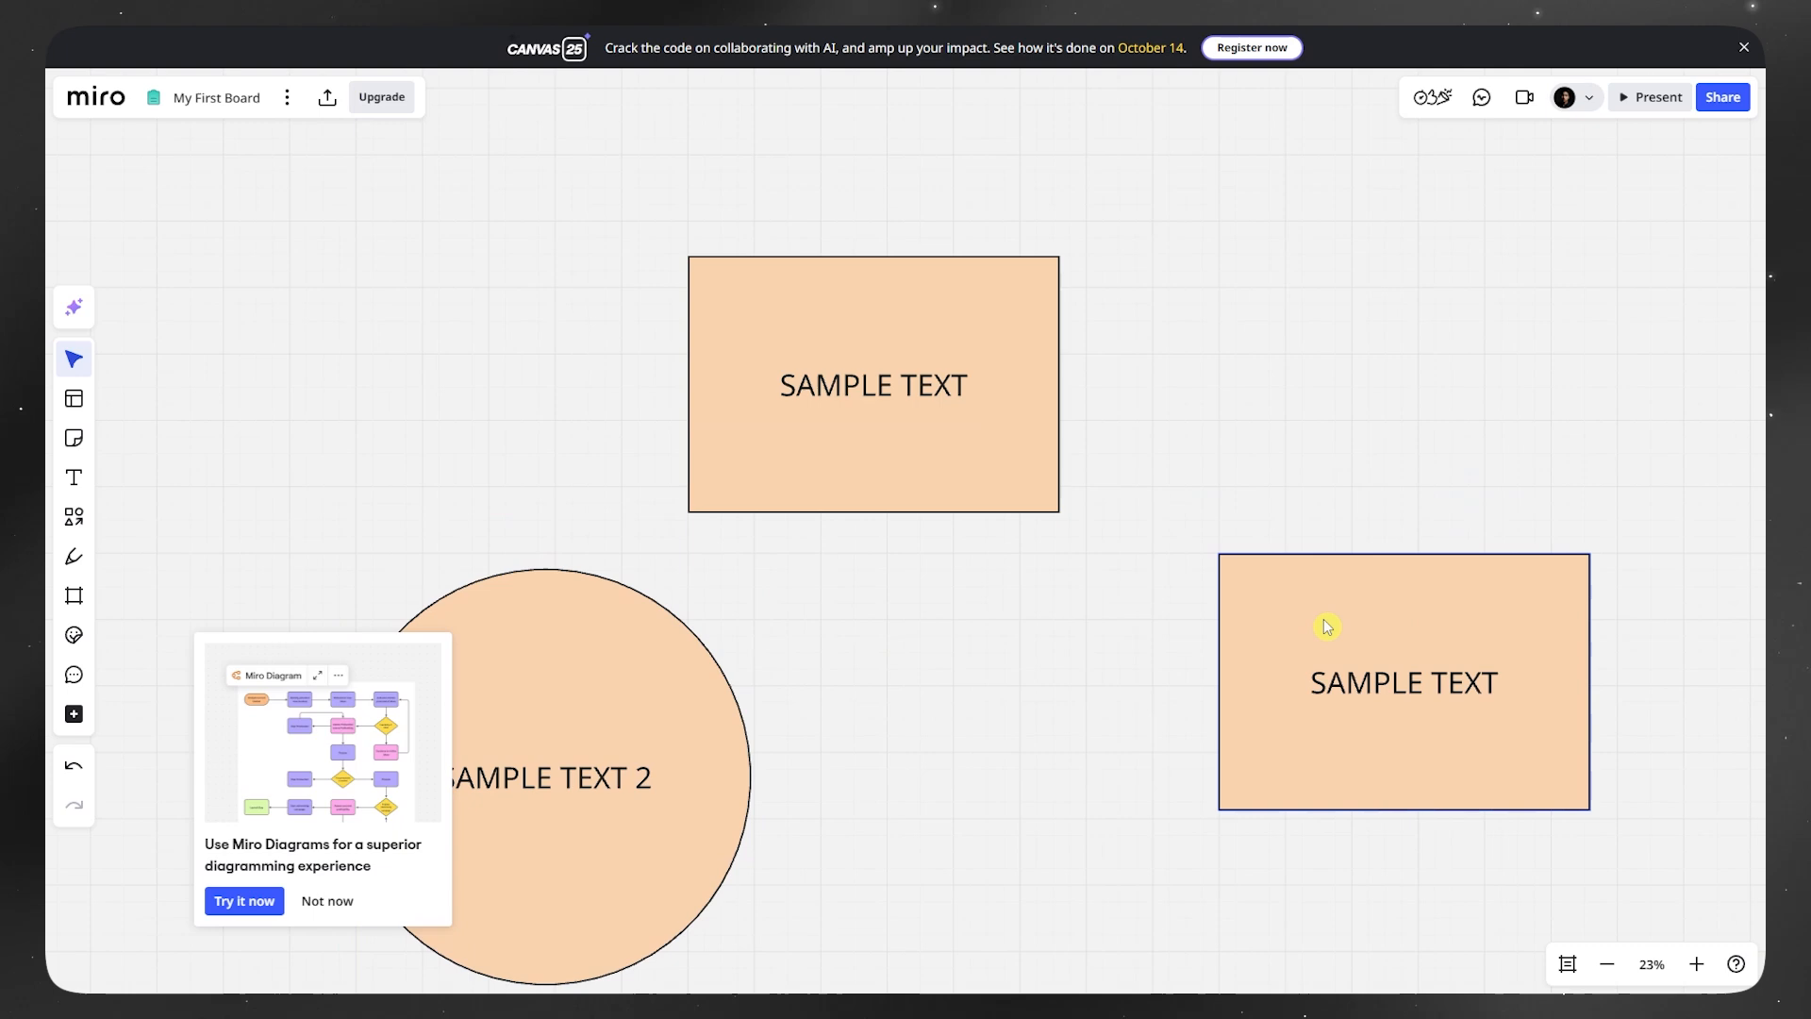
- Connect the right side of the upper rectangle to the top of the lower rectangle with an arrow
left_click(871, 485)
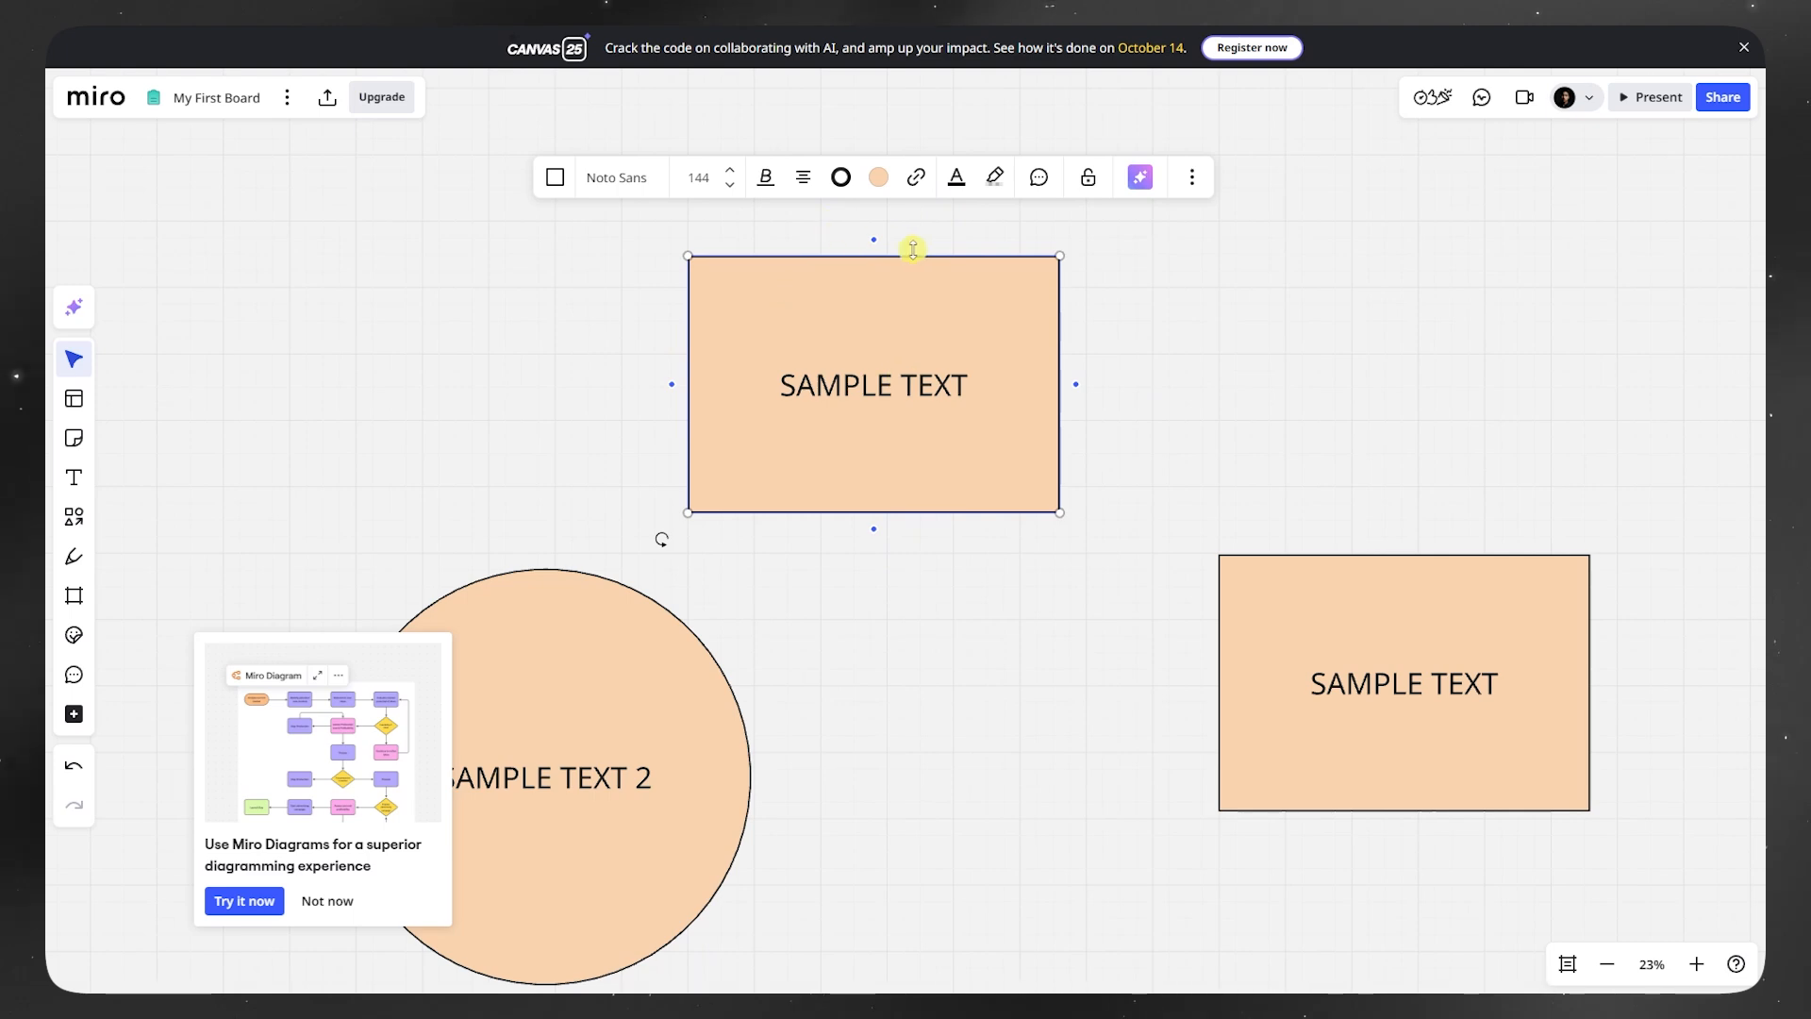
left_click_drag(1075, 384, 1403, 562)
key("ctrl+a")
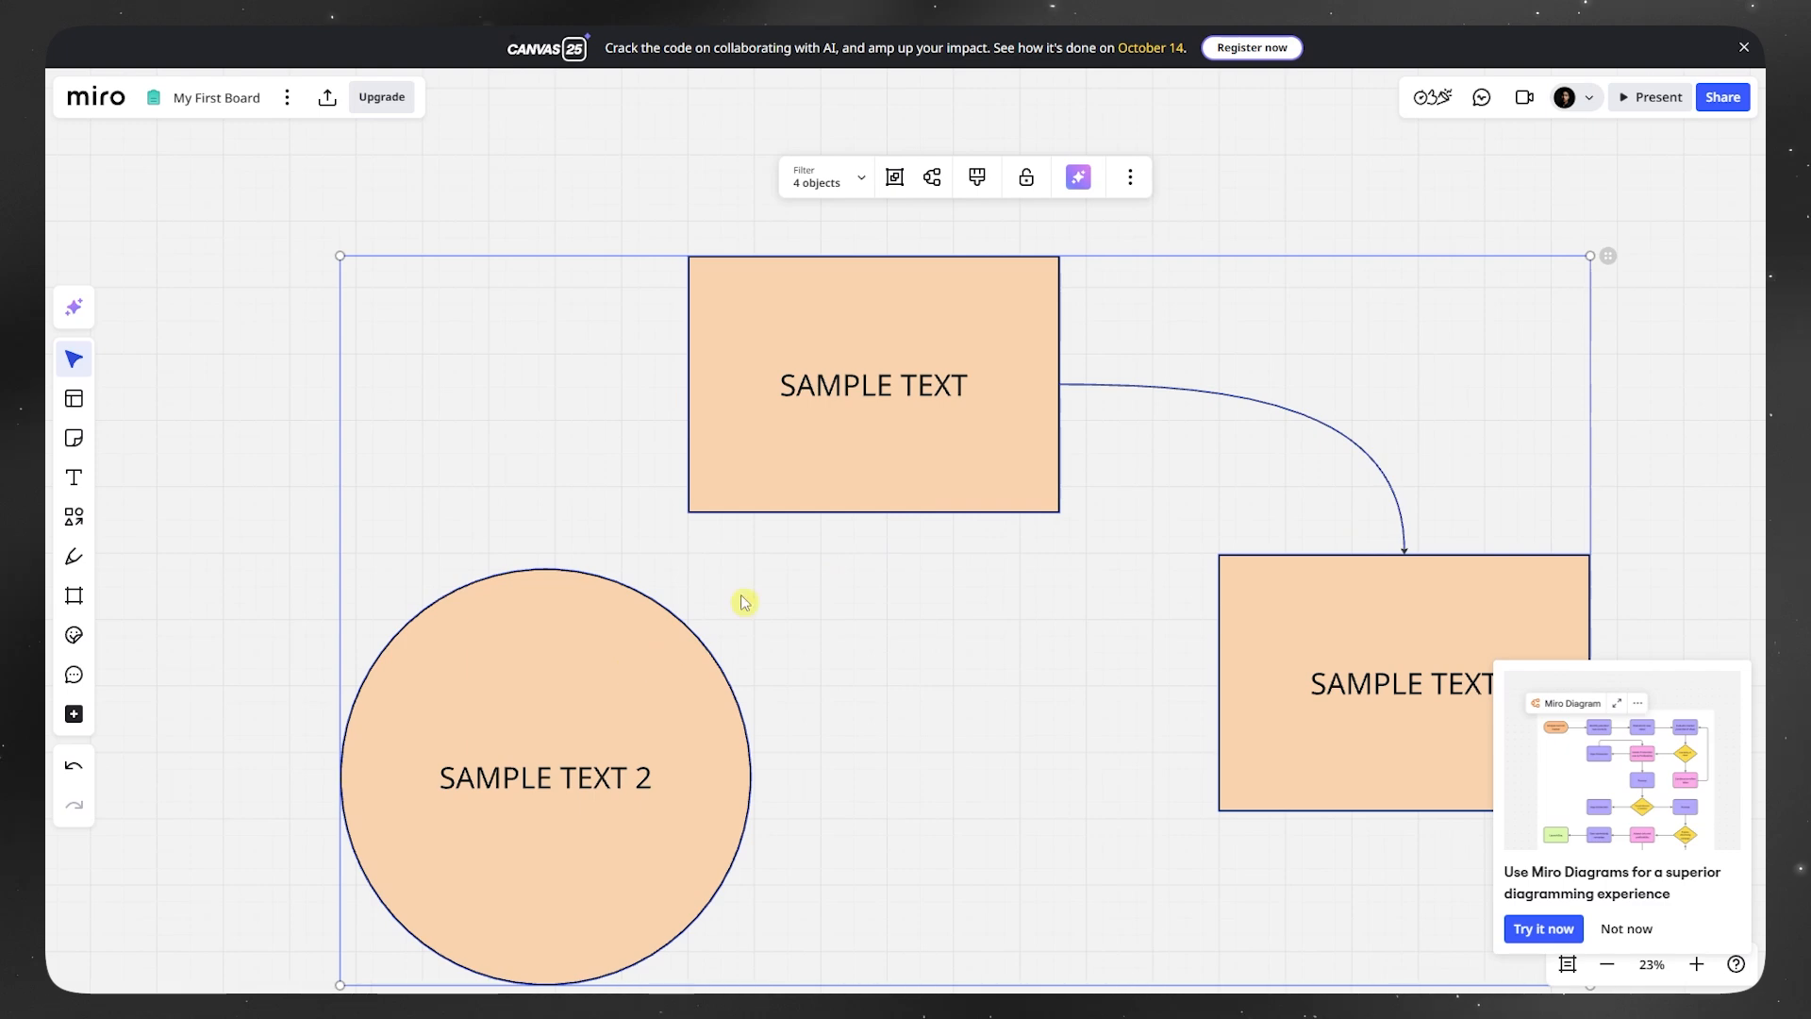
left_click(1226, 177)
- Connect the bottom of the upper rectangle to the right side of the circle with an arrow
left_click(946, 462)
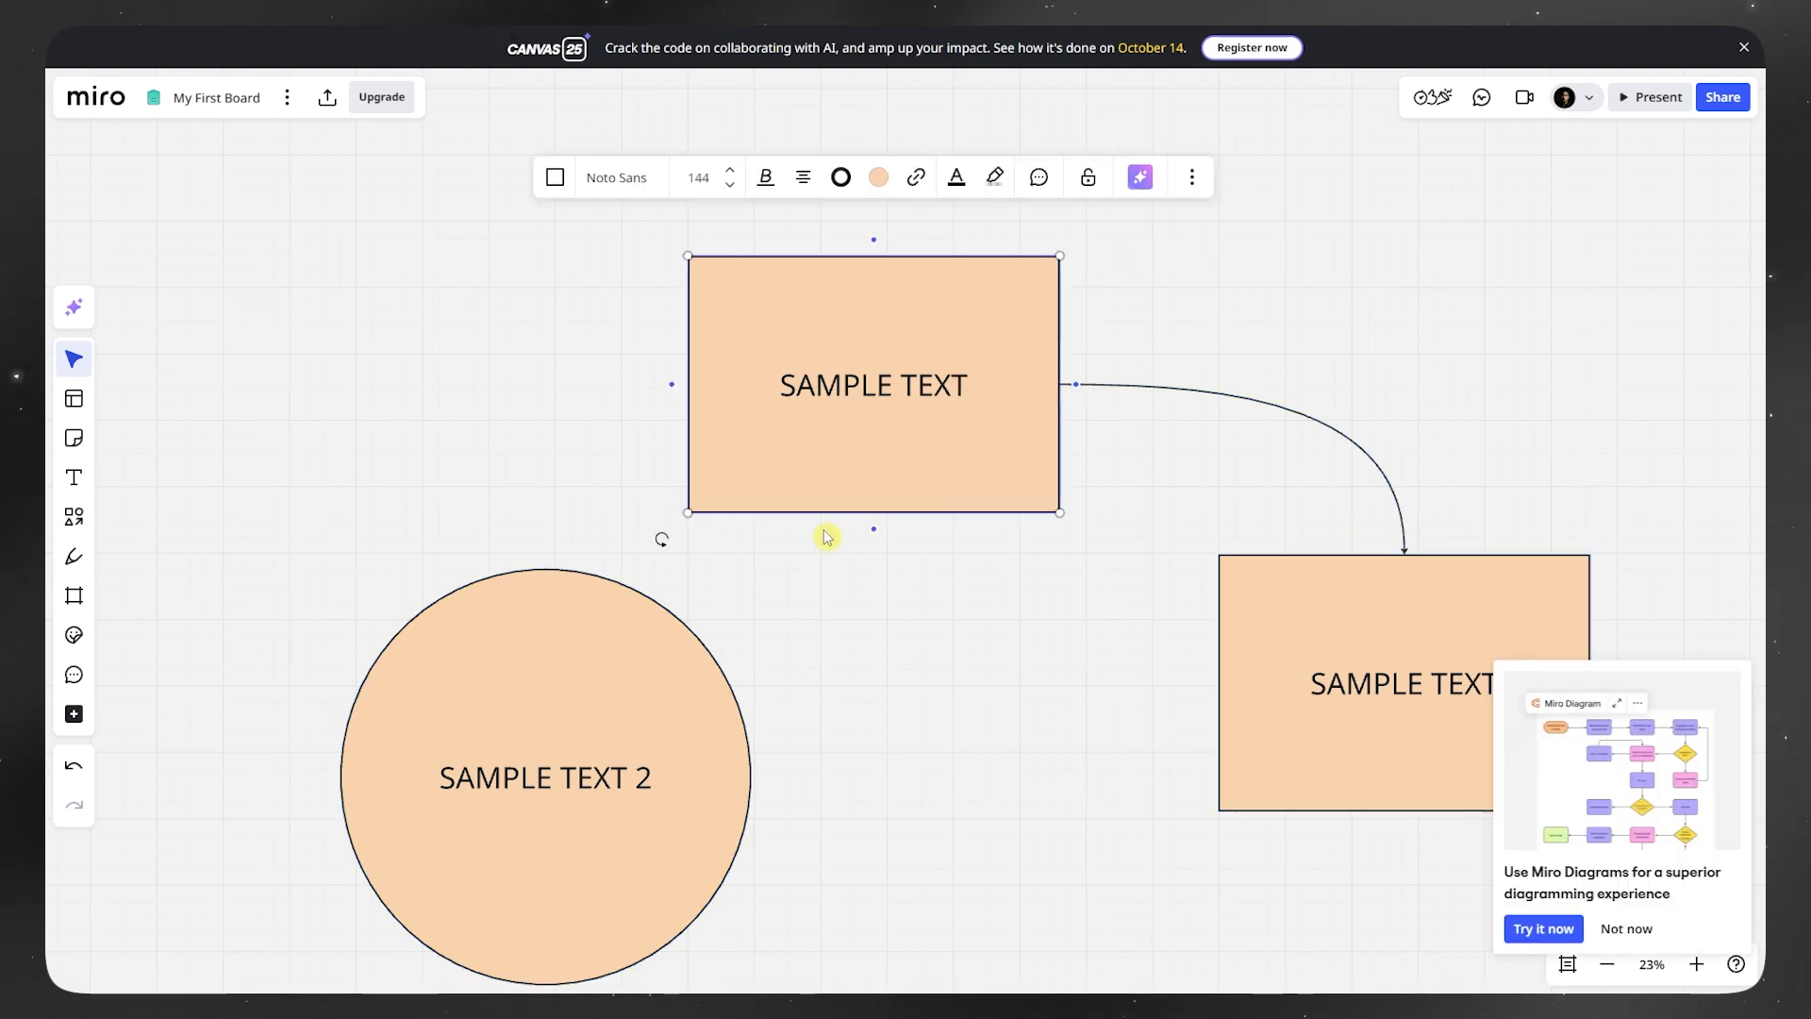
left_click_drag(873, 529, 755, 788)
key("ctrl+a")
scroll(1031, 644, "down", 1)
scroll(1032, 644, "down", 2)
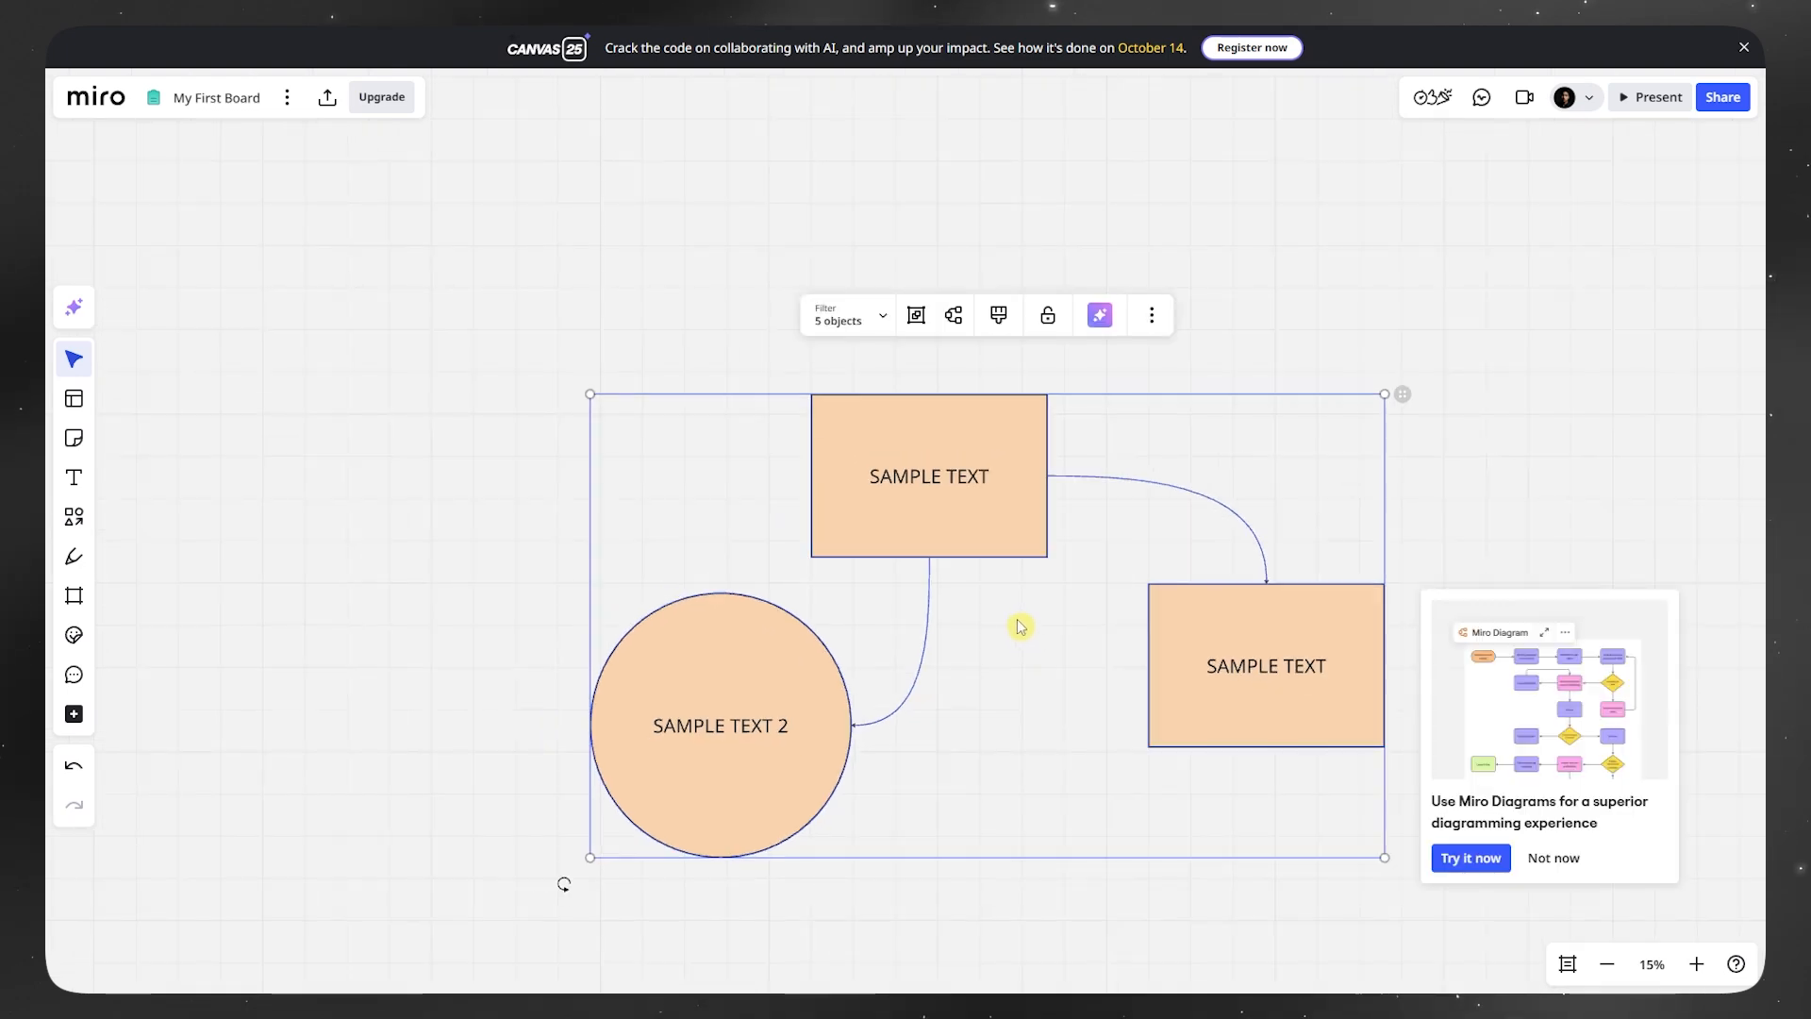
- Delete the whole diagram, including all three shapes and both connectors, from the board
left_click(1577, 321)
left_click_drag(1534, 313, 619, 897)
key("Delete")
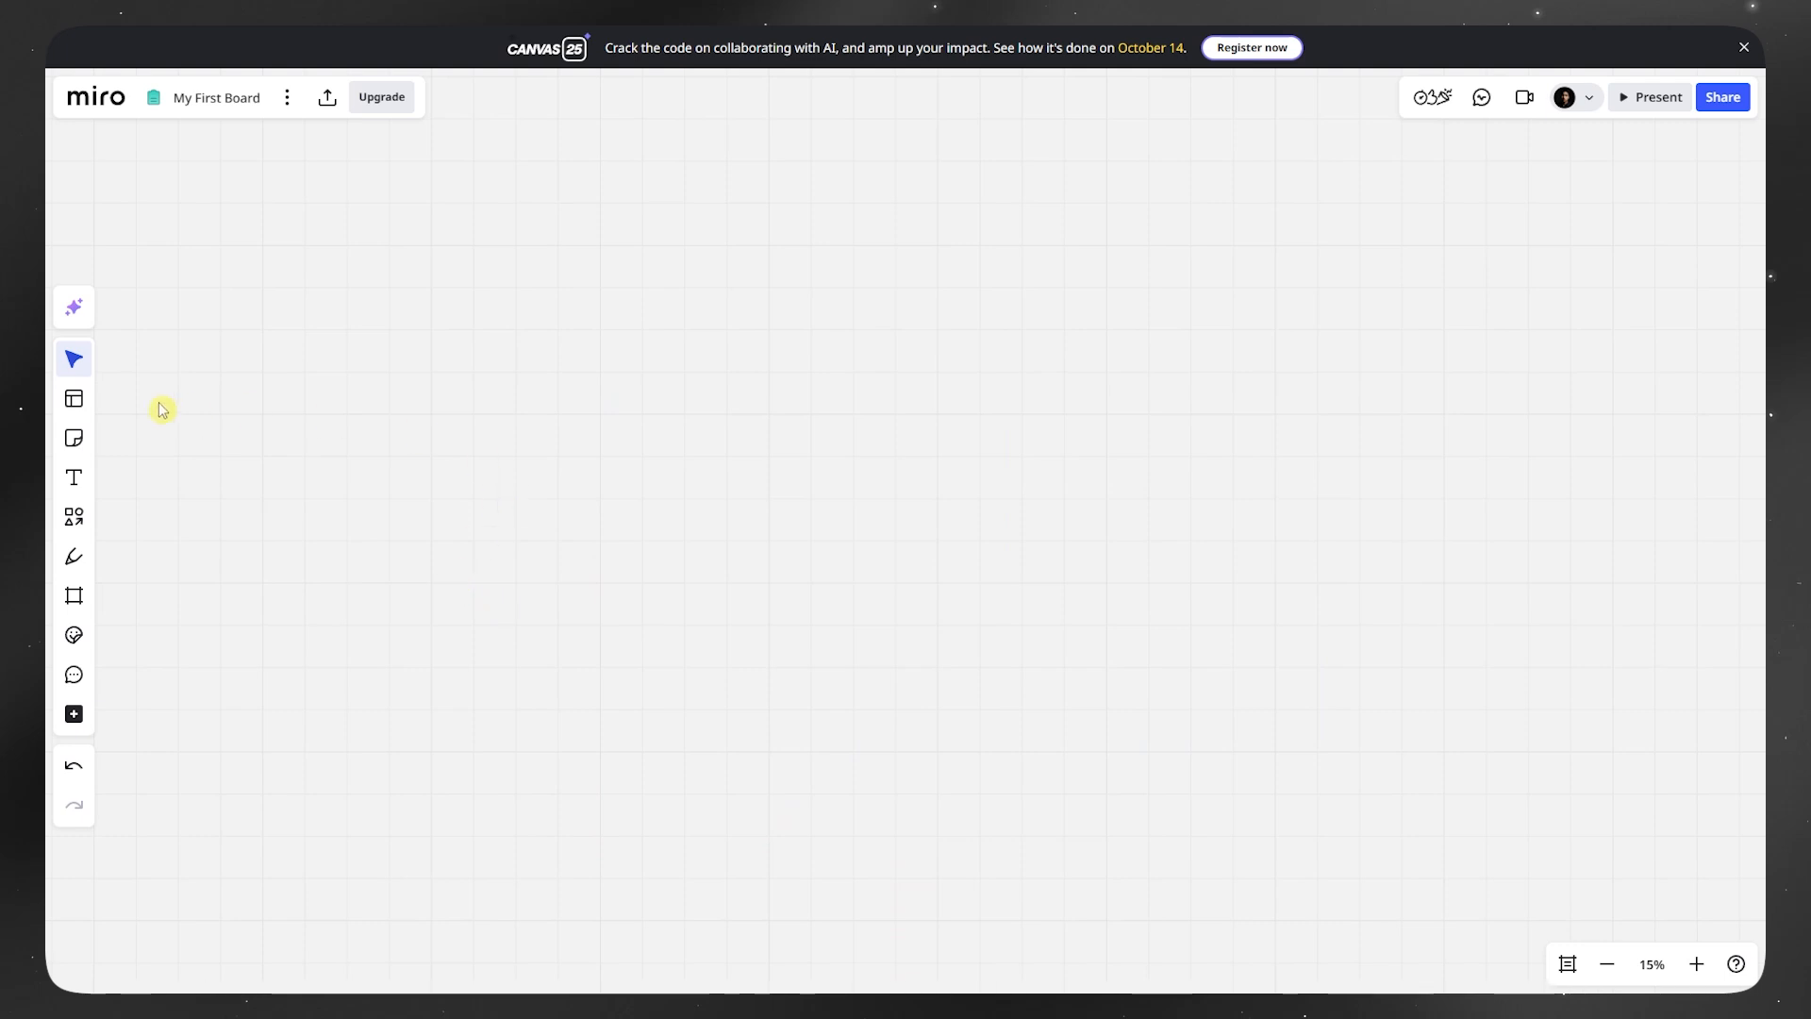
- Search the template library for "SYSTEM DESIGN"
left_click(74, 397)
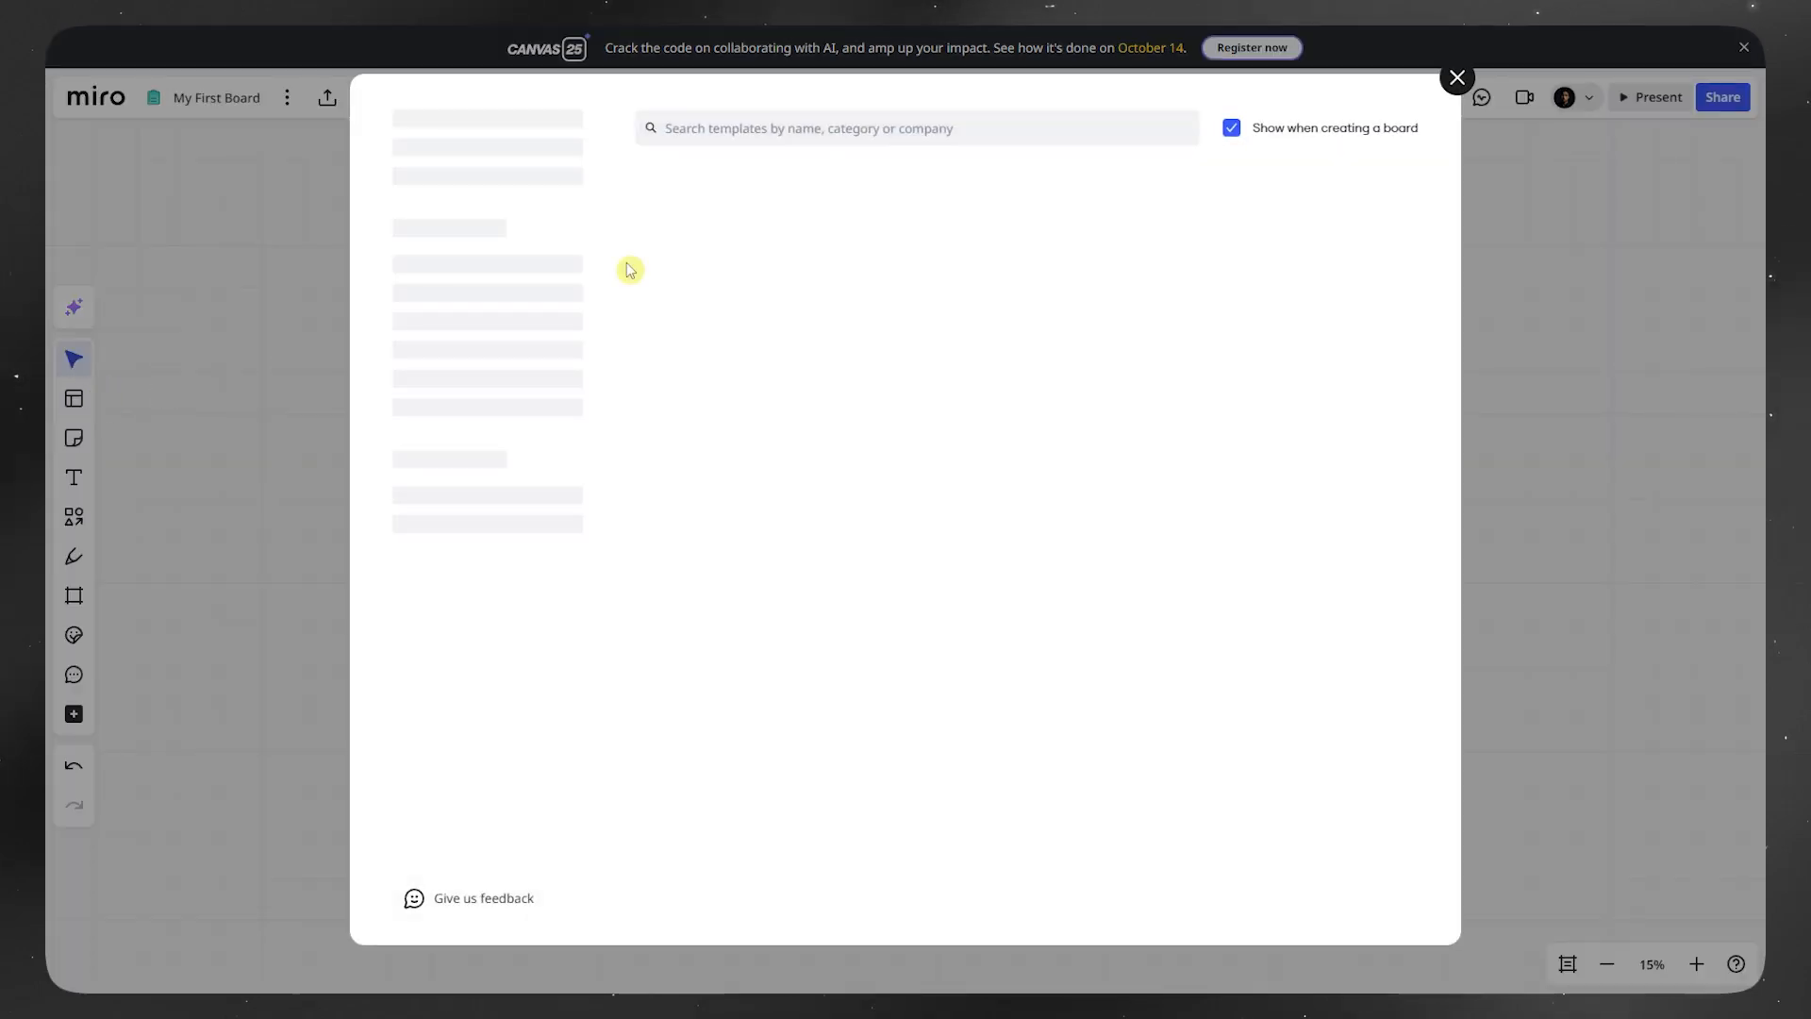
left_click(745, 127)
type("sy")
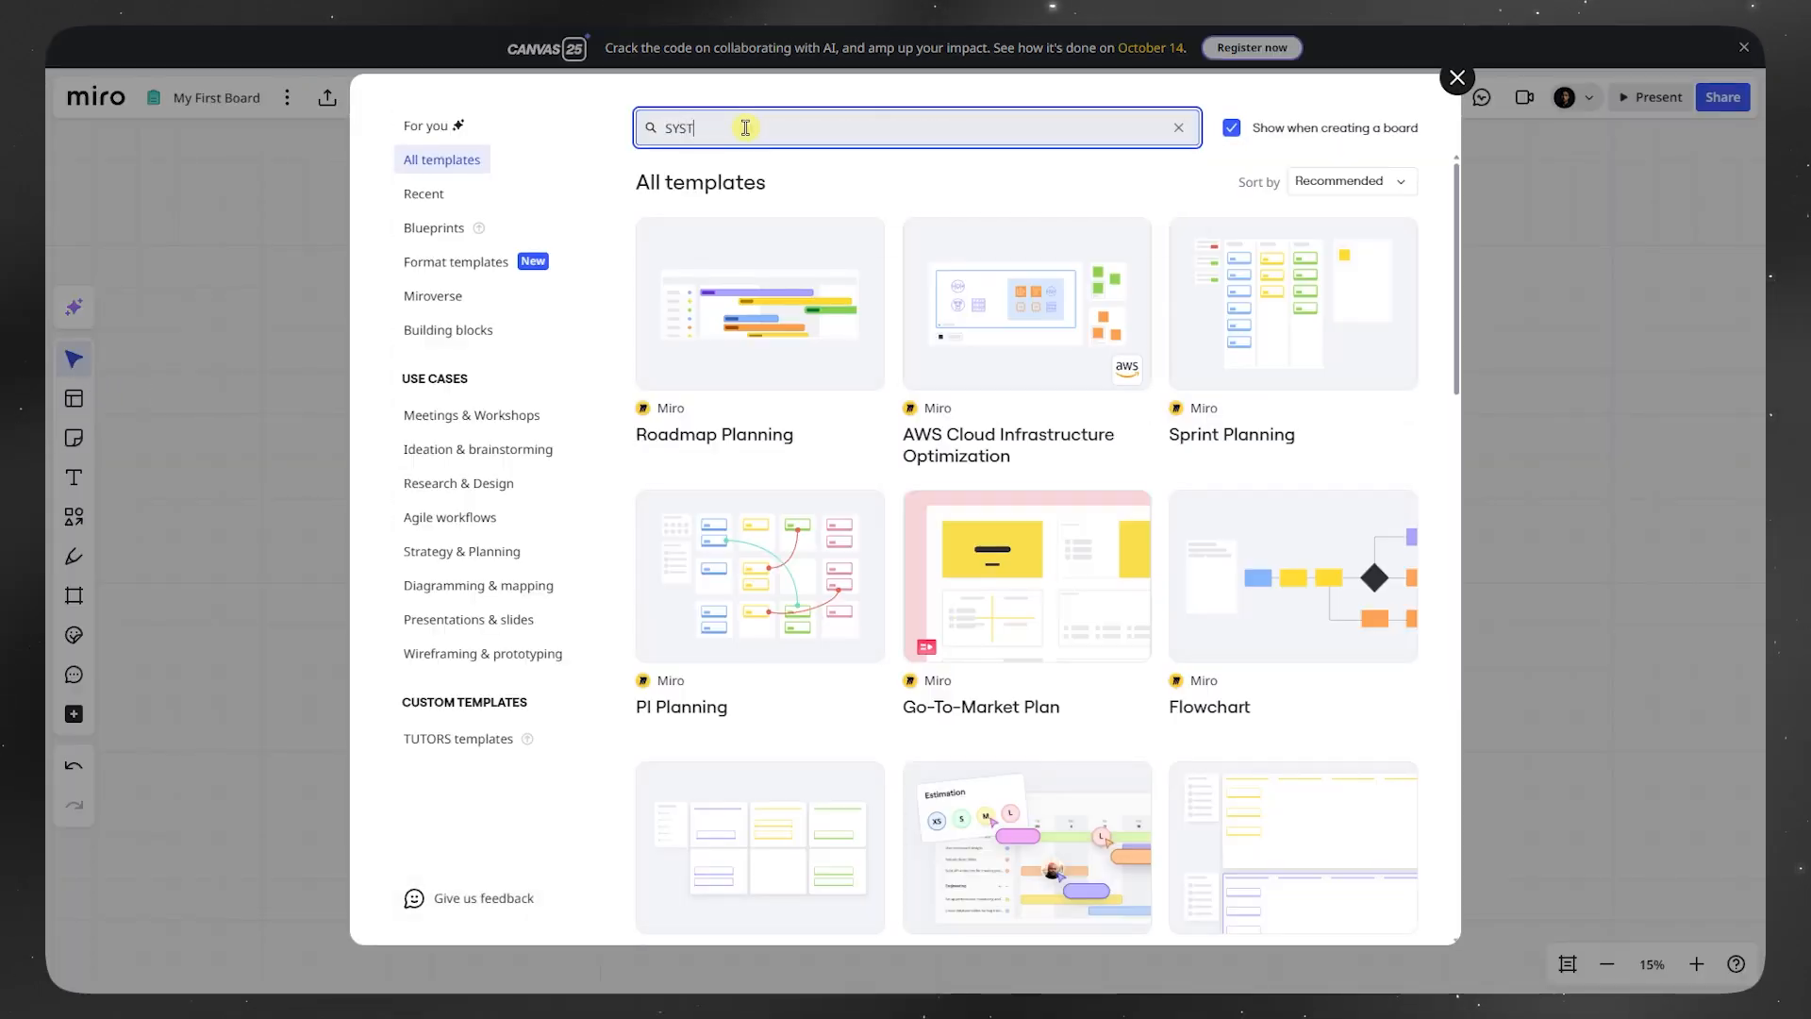
type("STEM DESIGN")
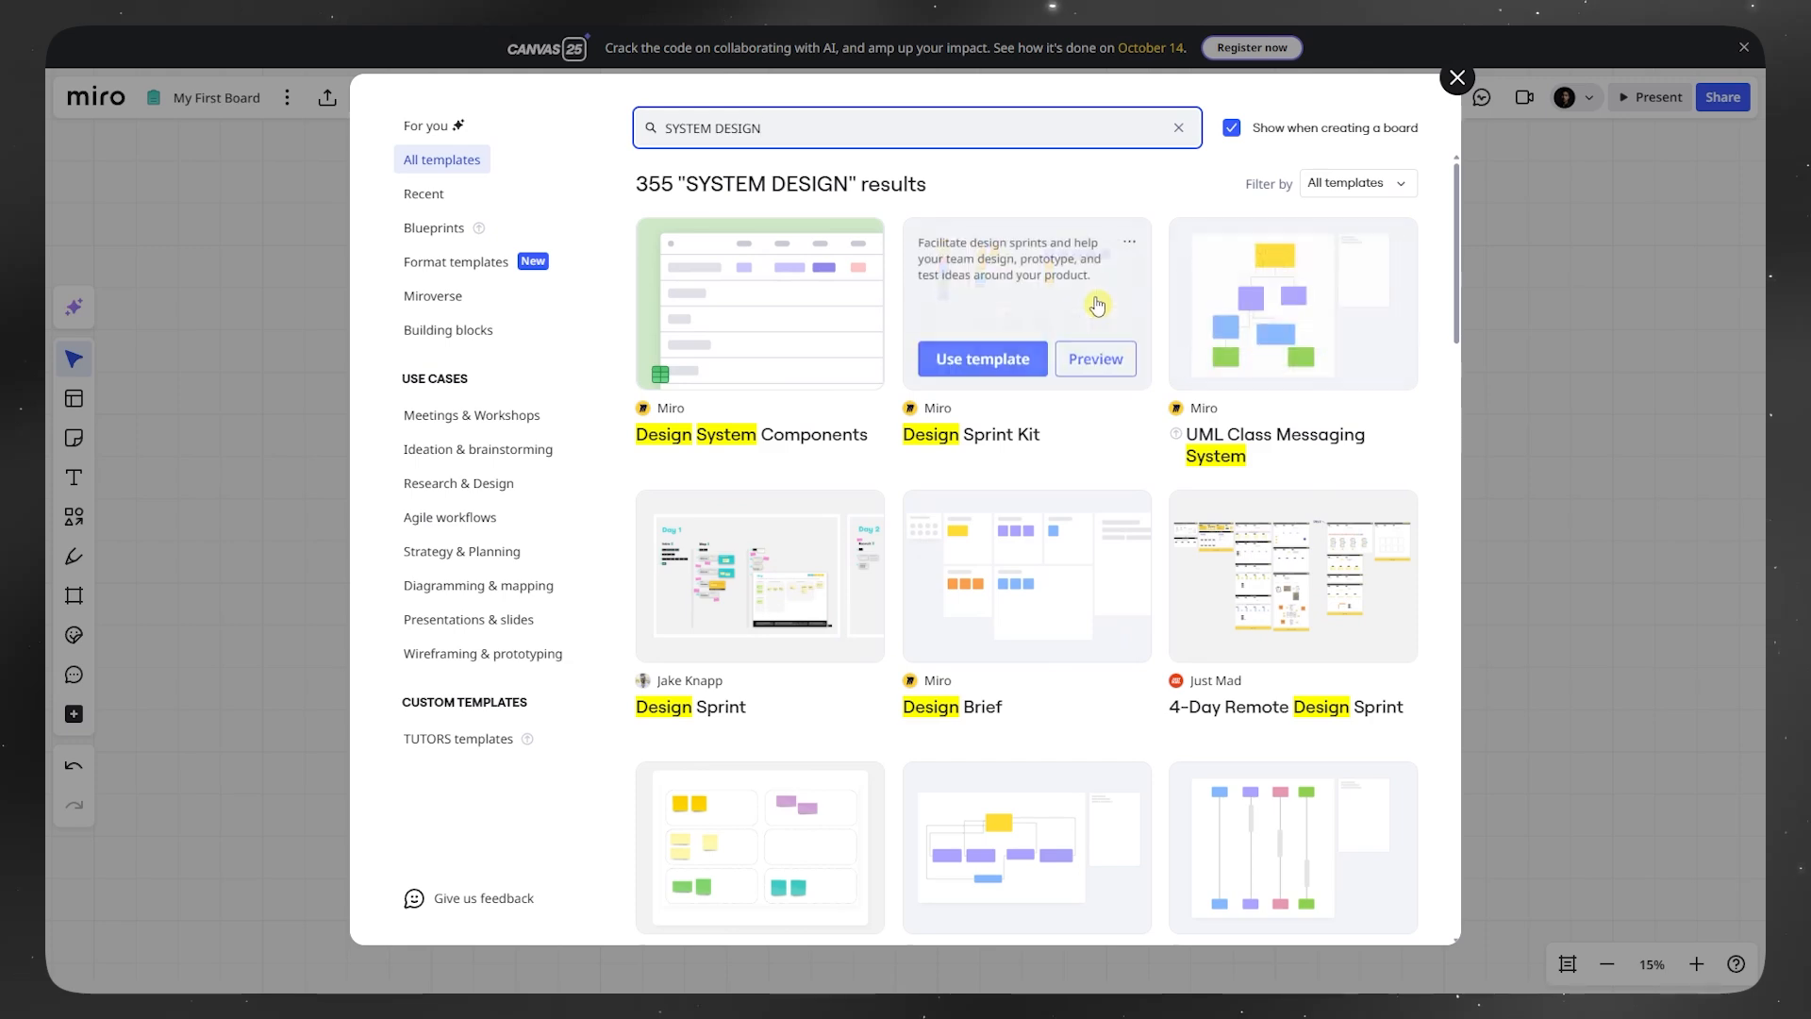
- Browse the system design templates and preview the ERD Healthcare Management System template before returning to the template list
scroll(975, 495, "down", 3)
scroll(975, 495, "down", 5)
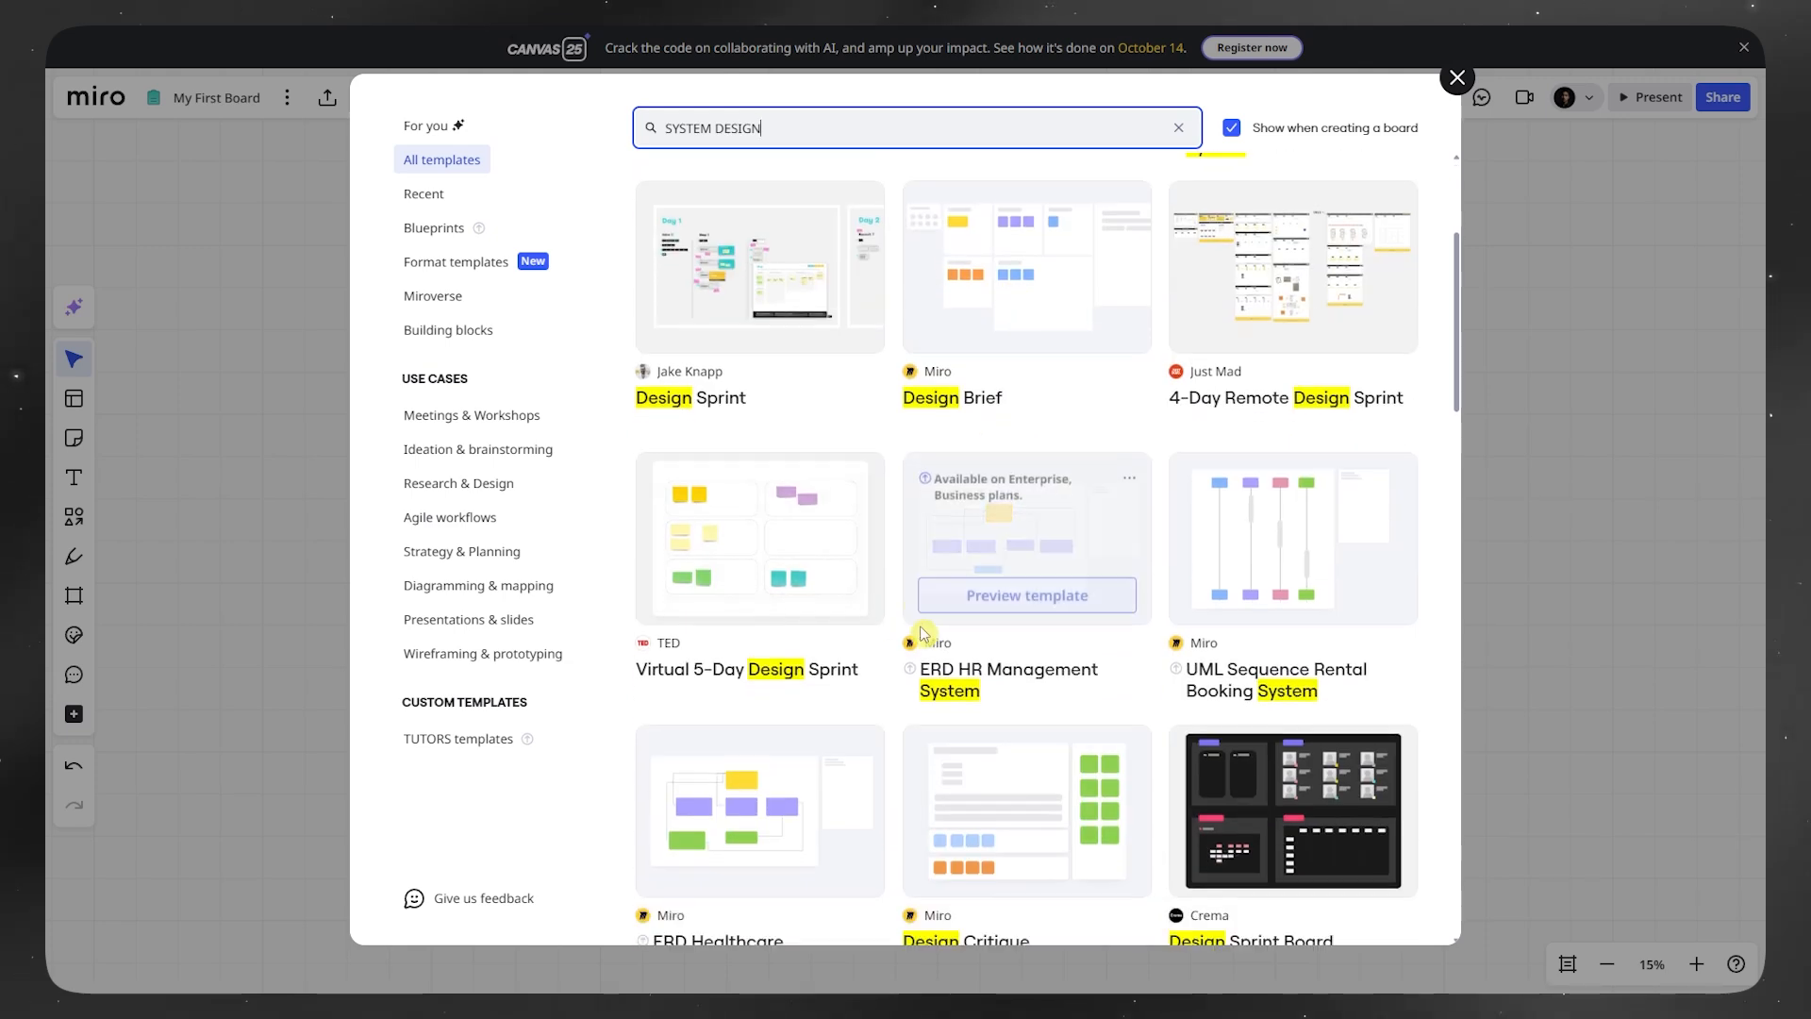
scroll(913, 626, "down", 4)
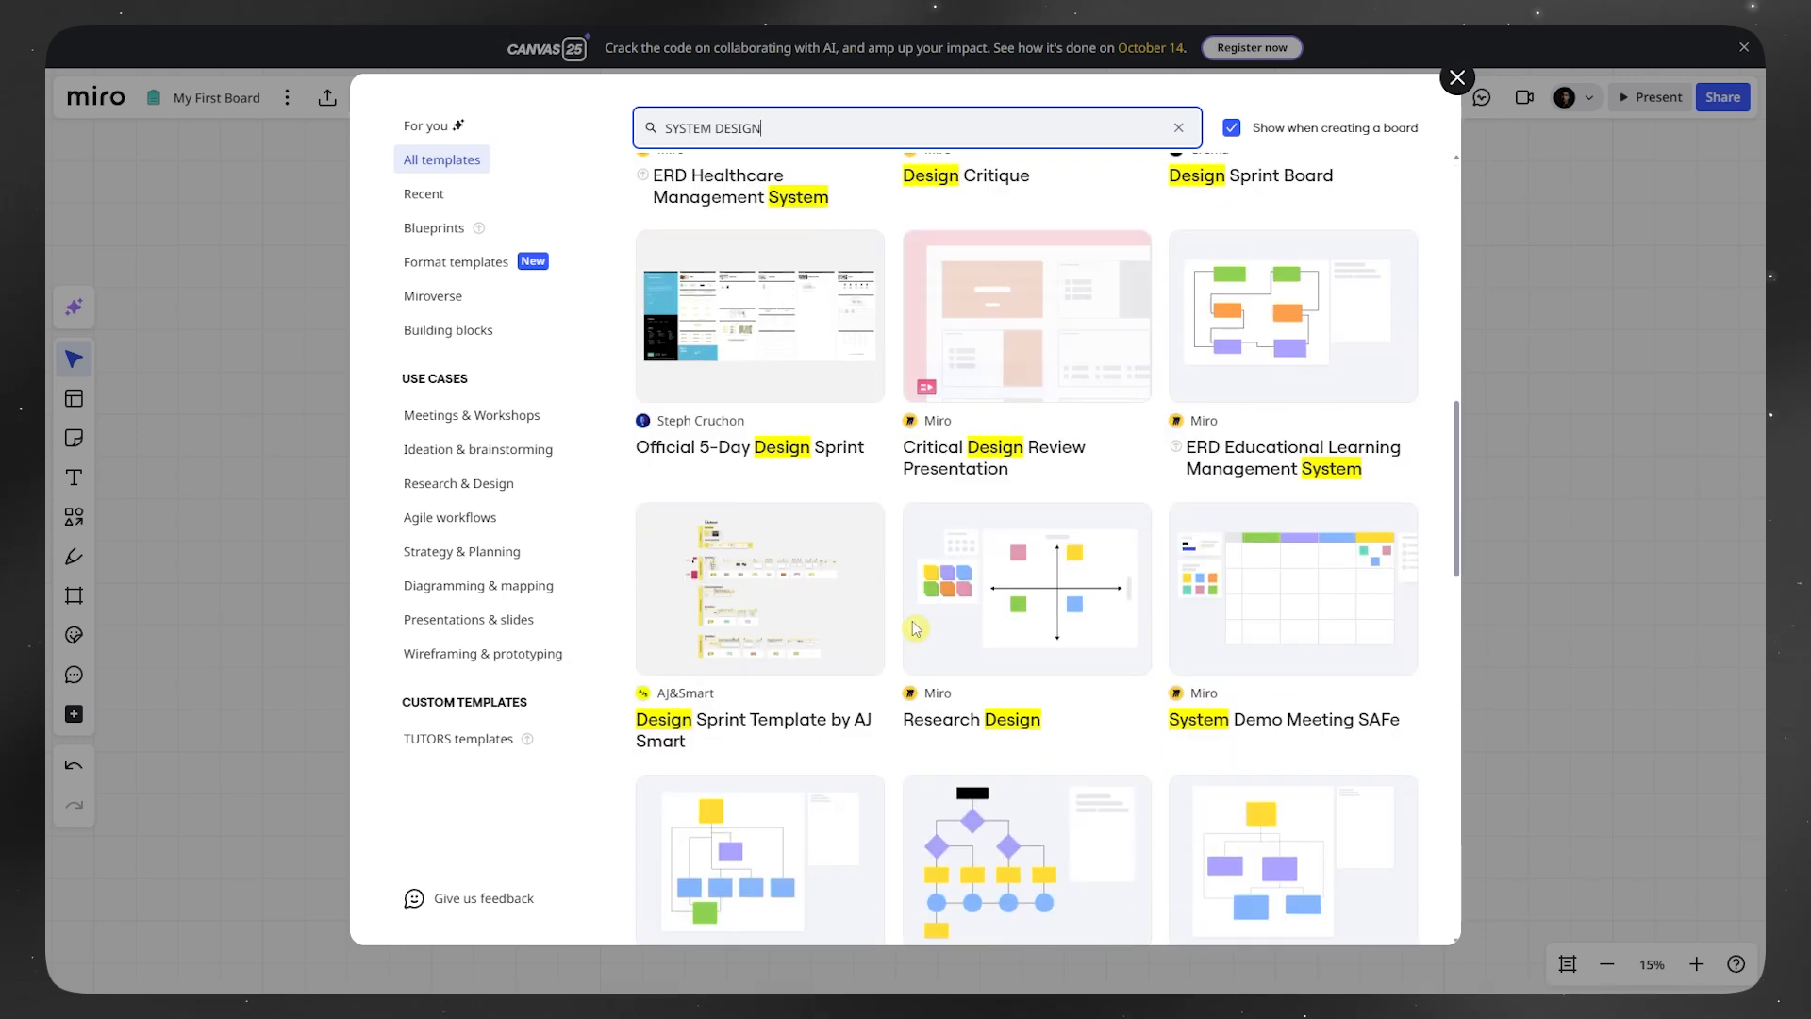
scroll(1066, 446, "up", 4)
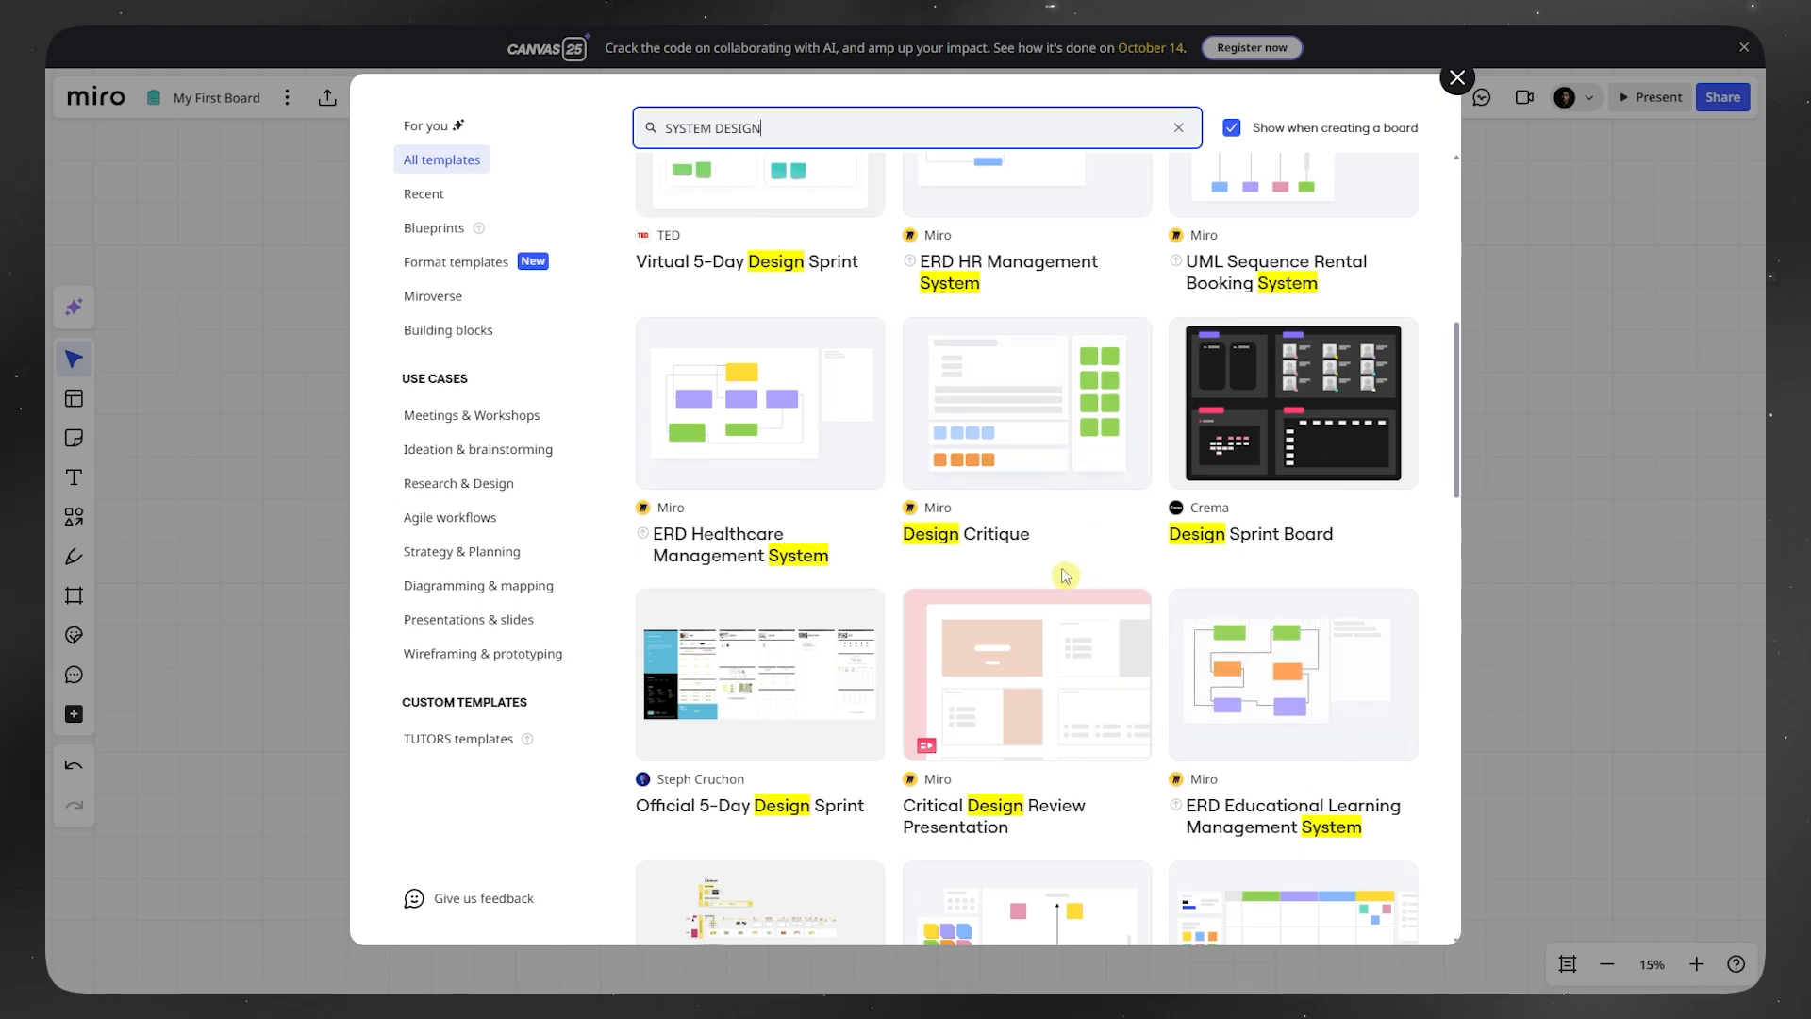
scroll(1067, 566, "up", 5)
scroll(869, 732, "down", 2)
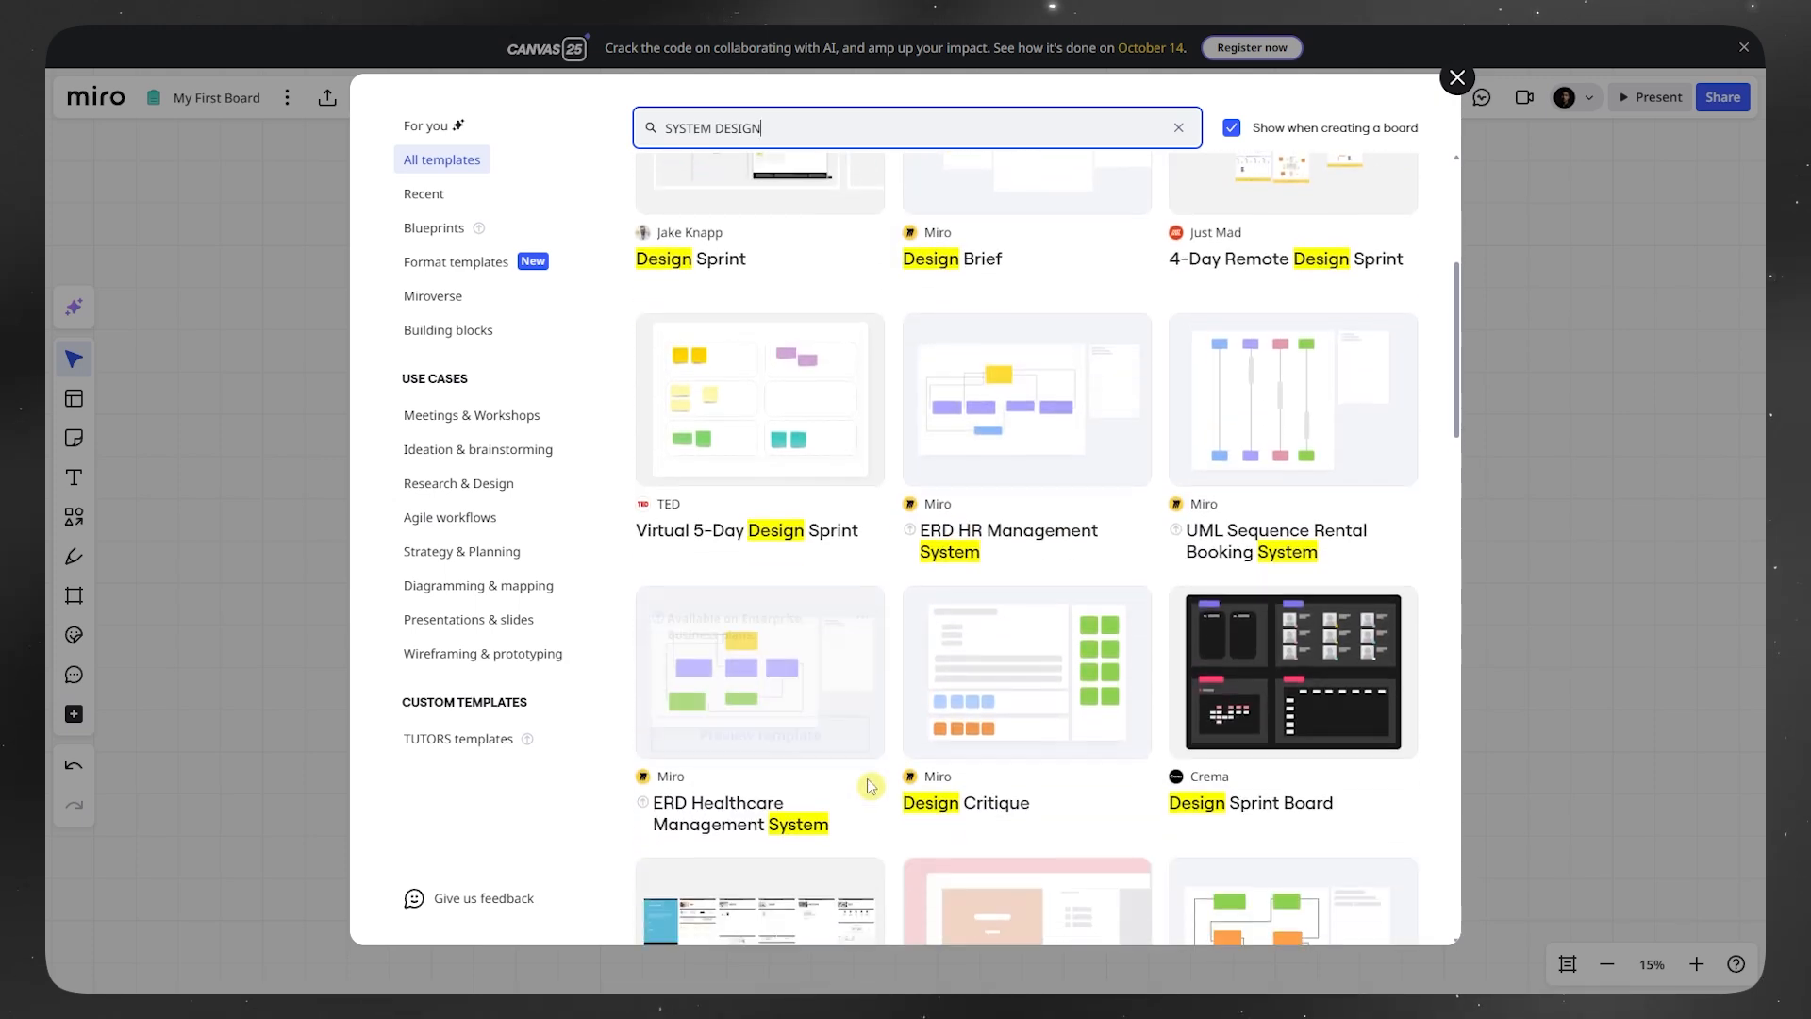
left_click(779, 737)
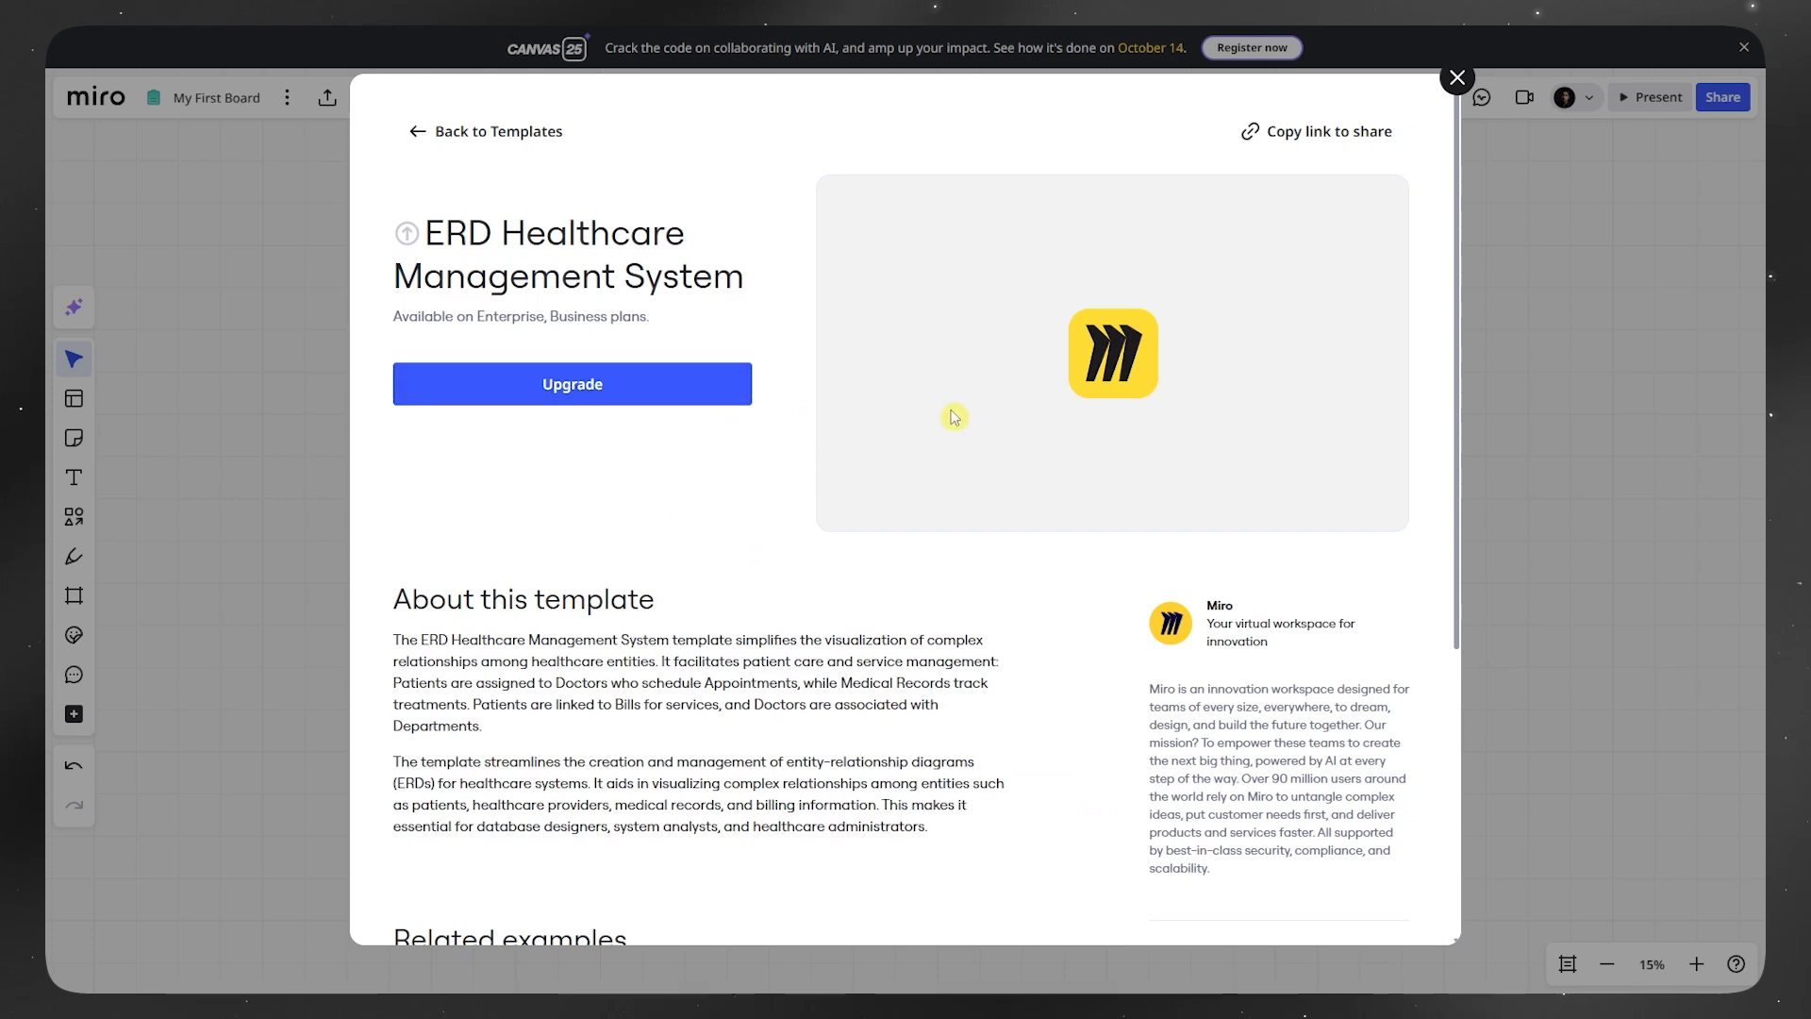
left_click(425, 140)
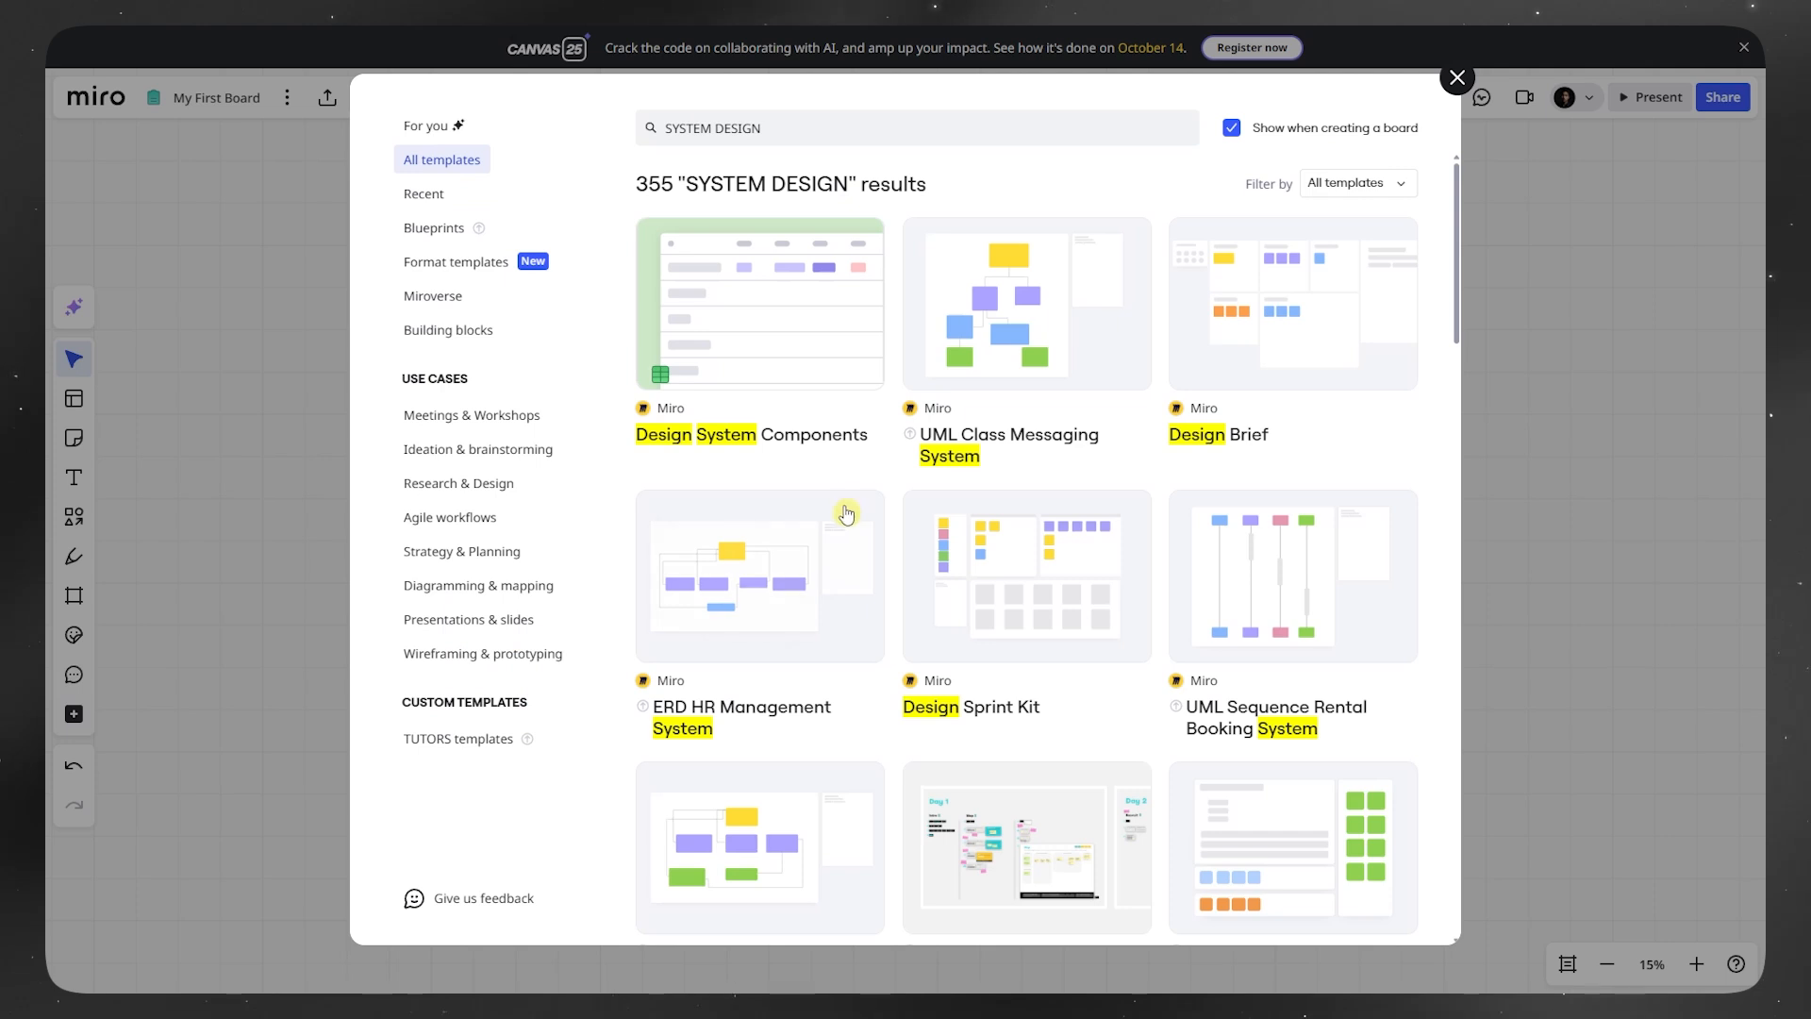
- Insert the Design System Components template on the board, and delete the inserted table from the canvas
left_click(763, 325)
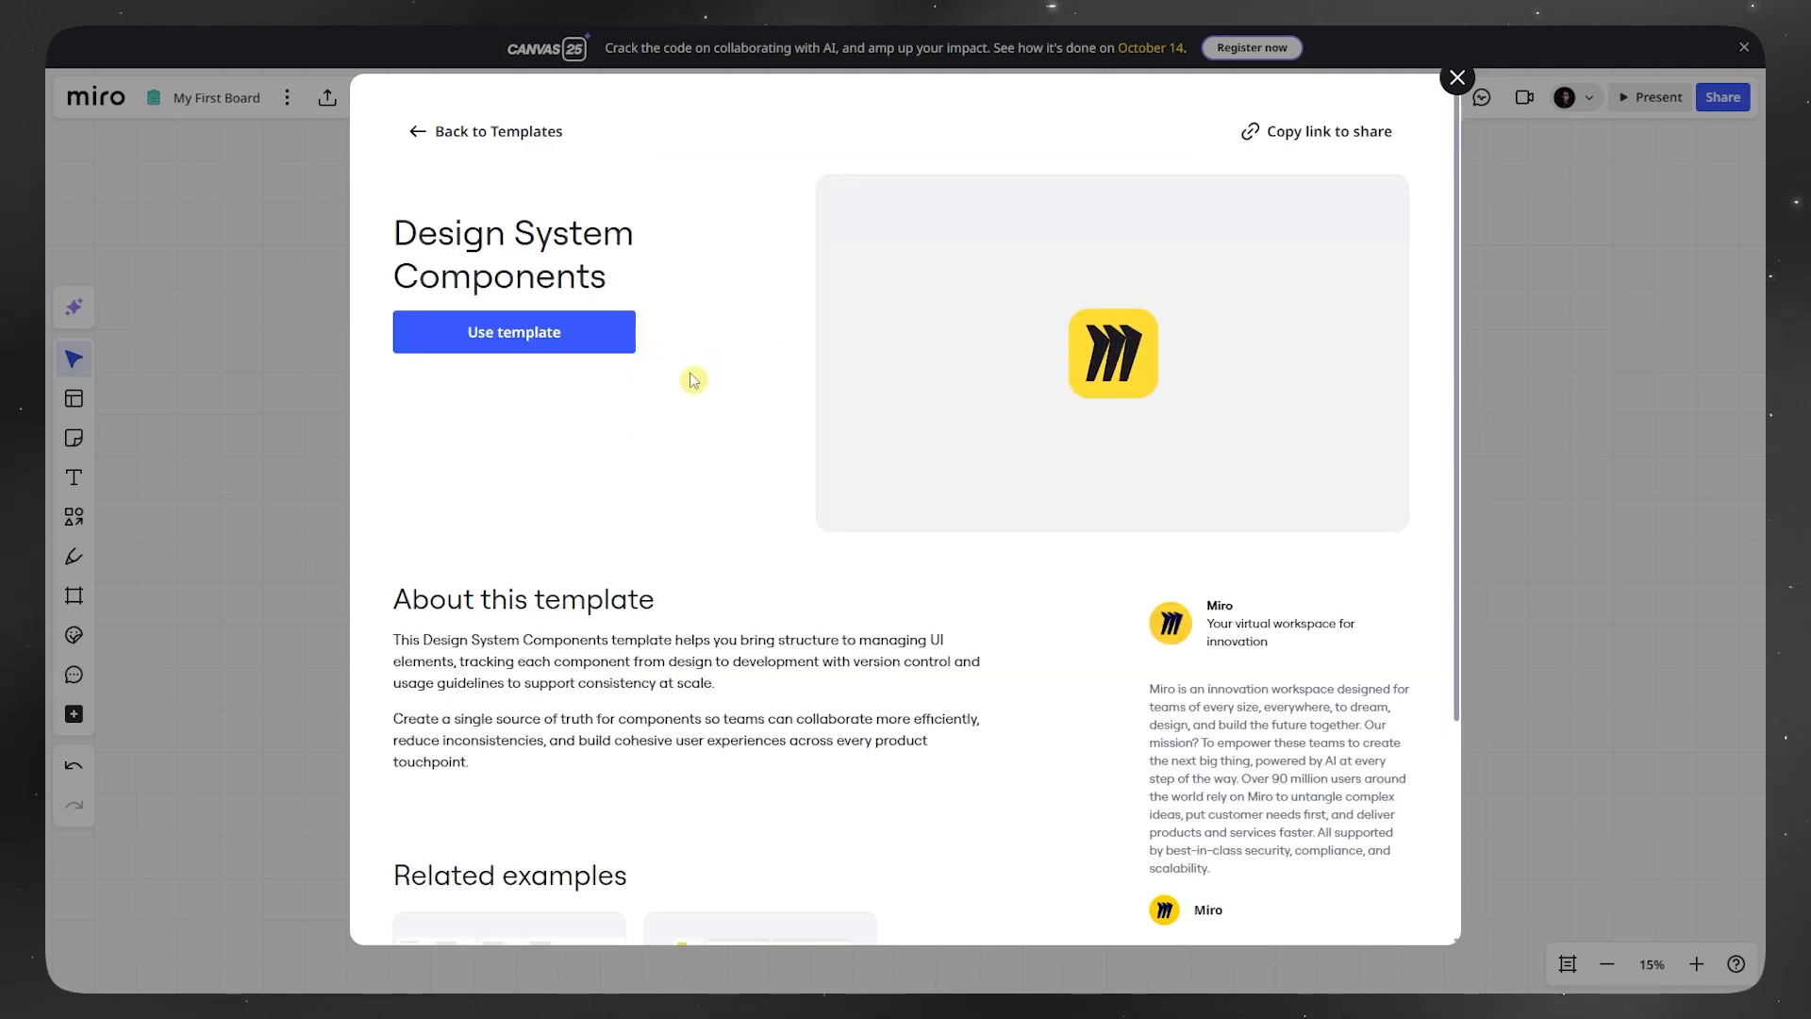
left_click(549, 337)
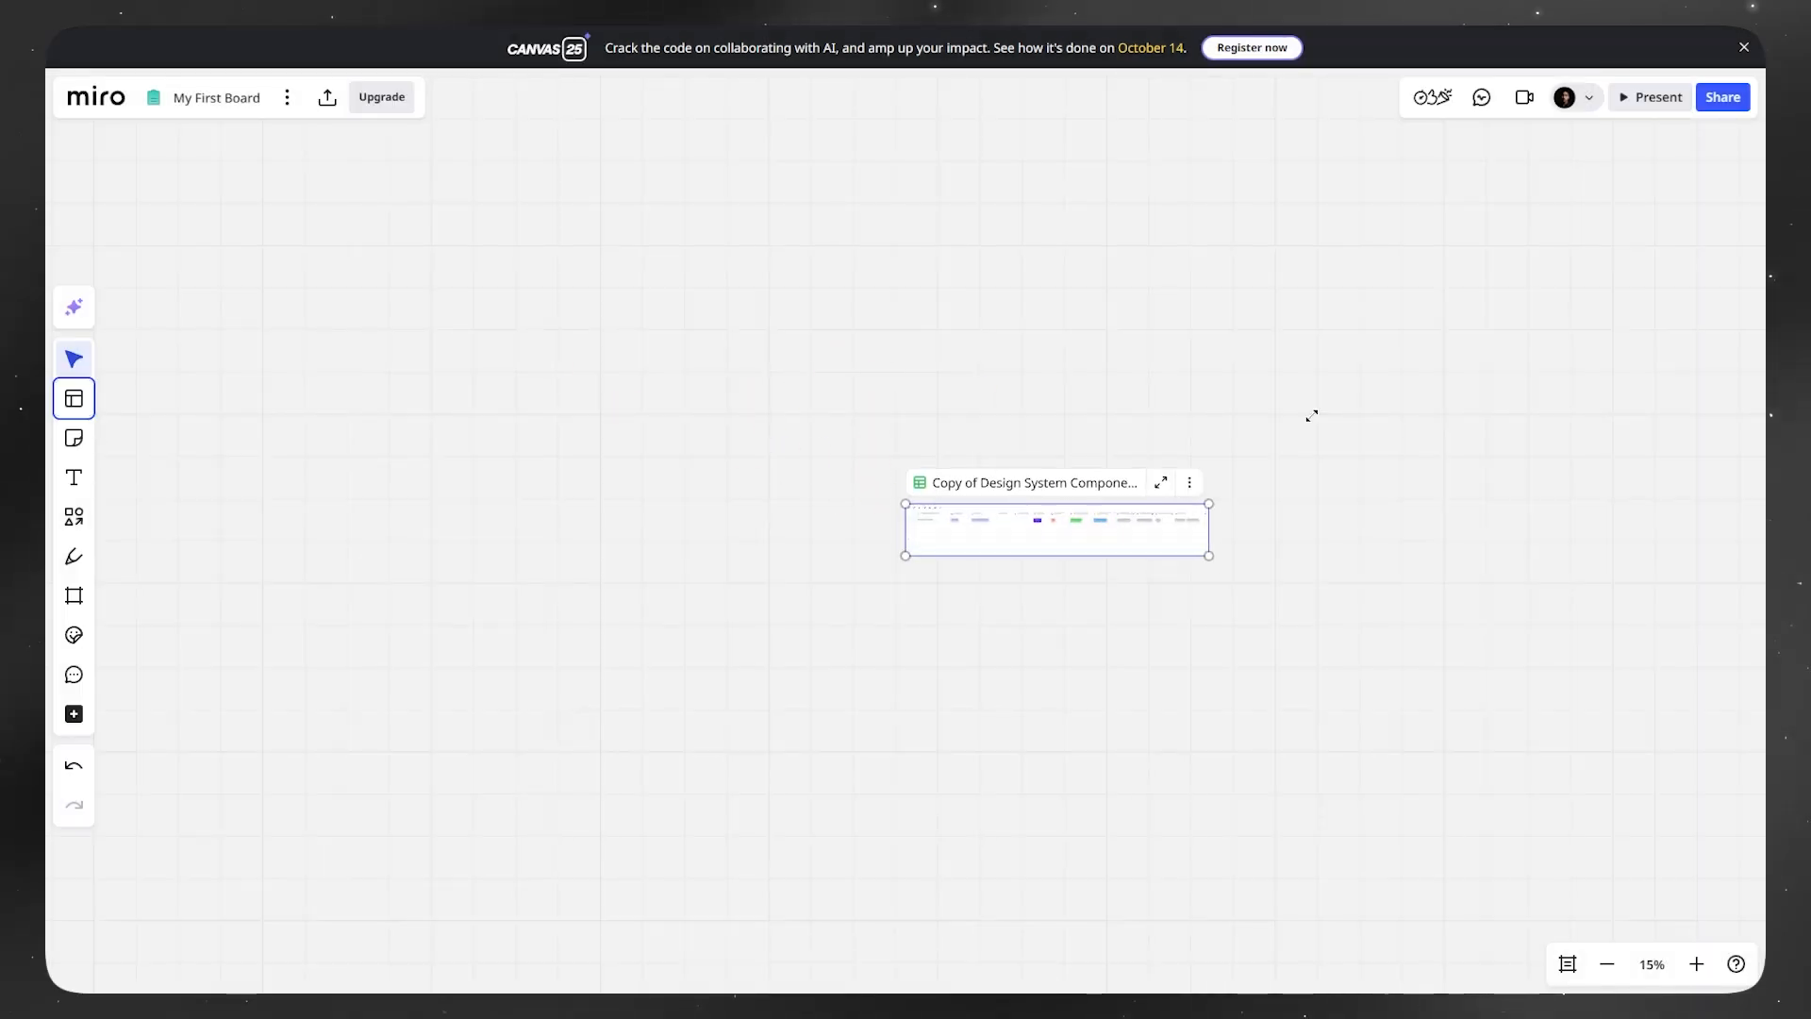
left_click_drag(1514, 380, 902, 614)
key("Delete")
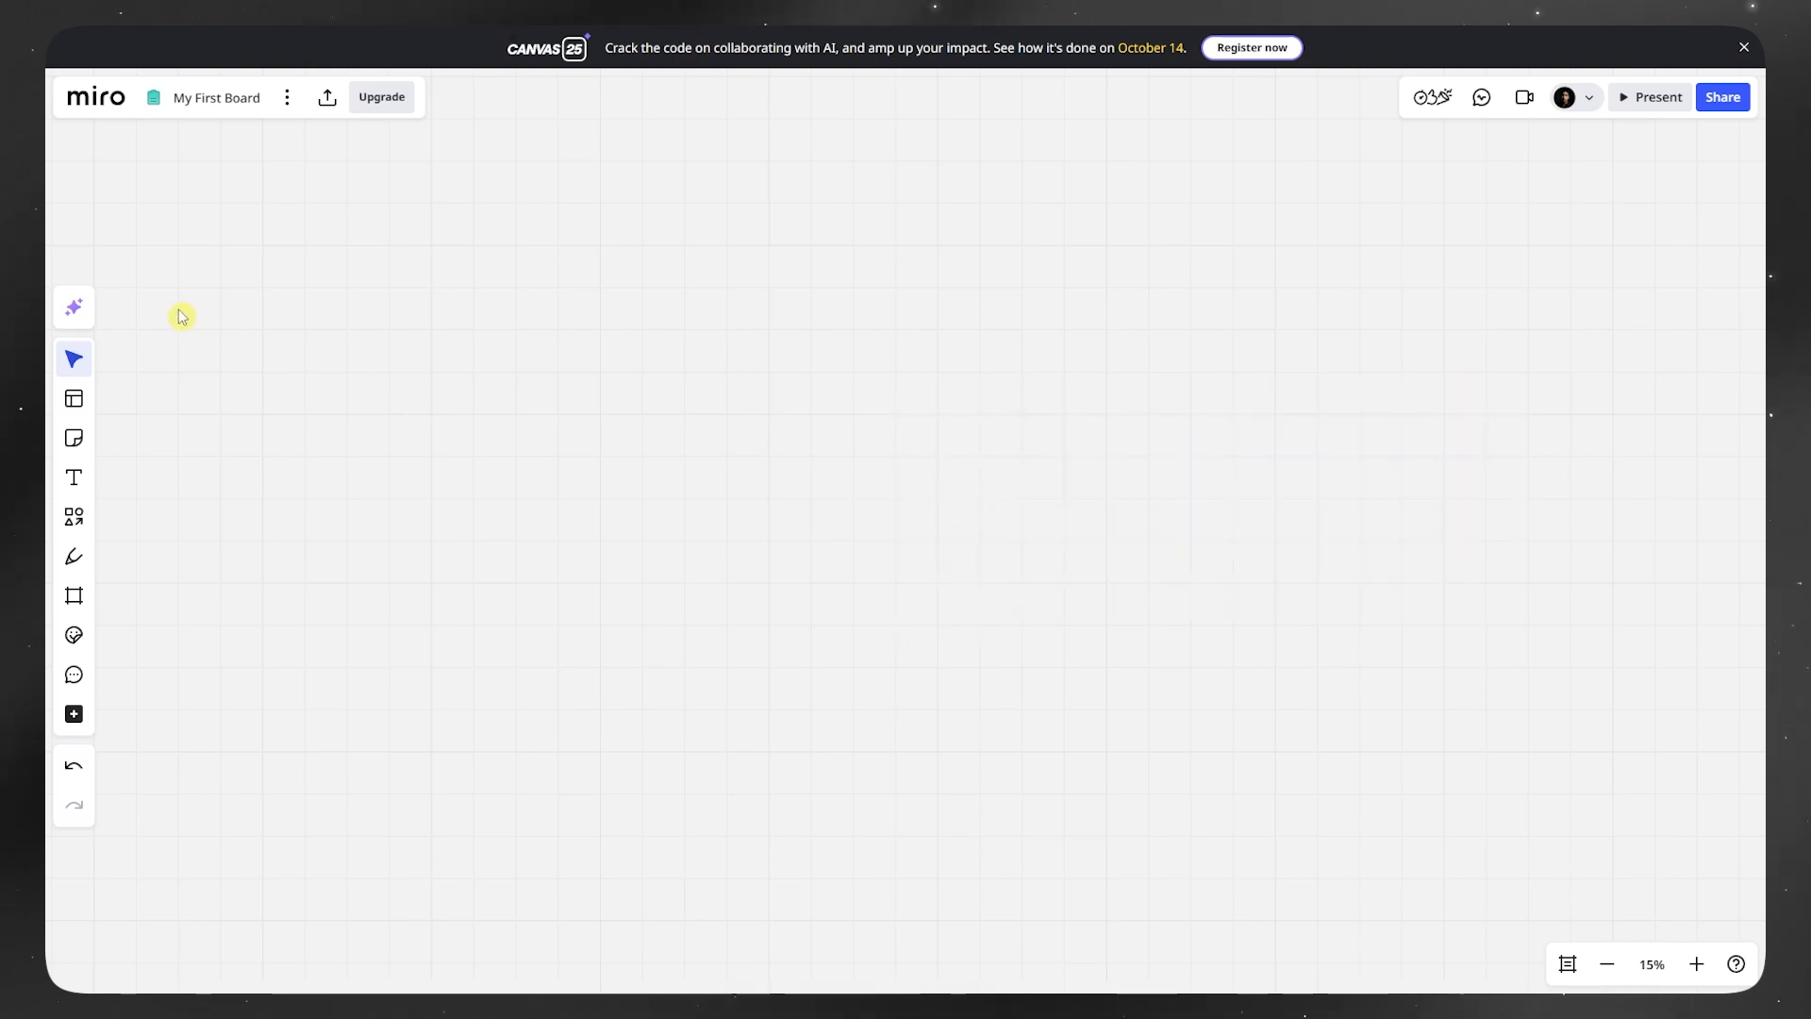
- Open the Create with AI options to examine which content types can be generated
left_click(74, 307)
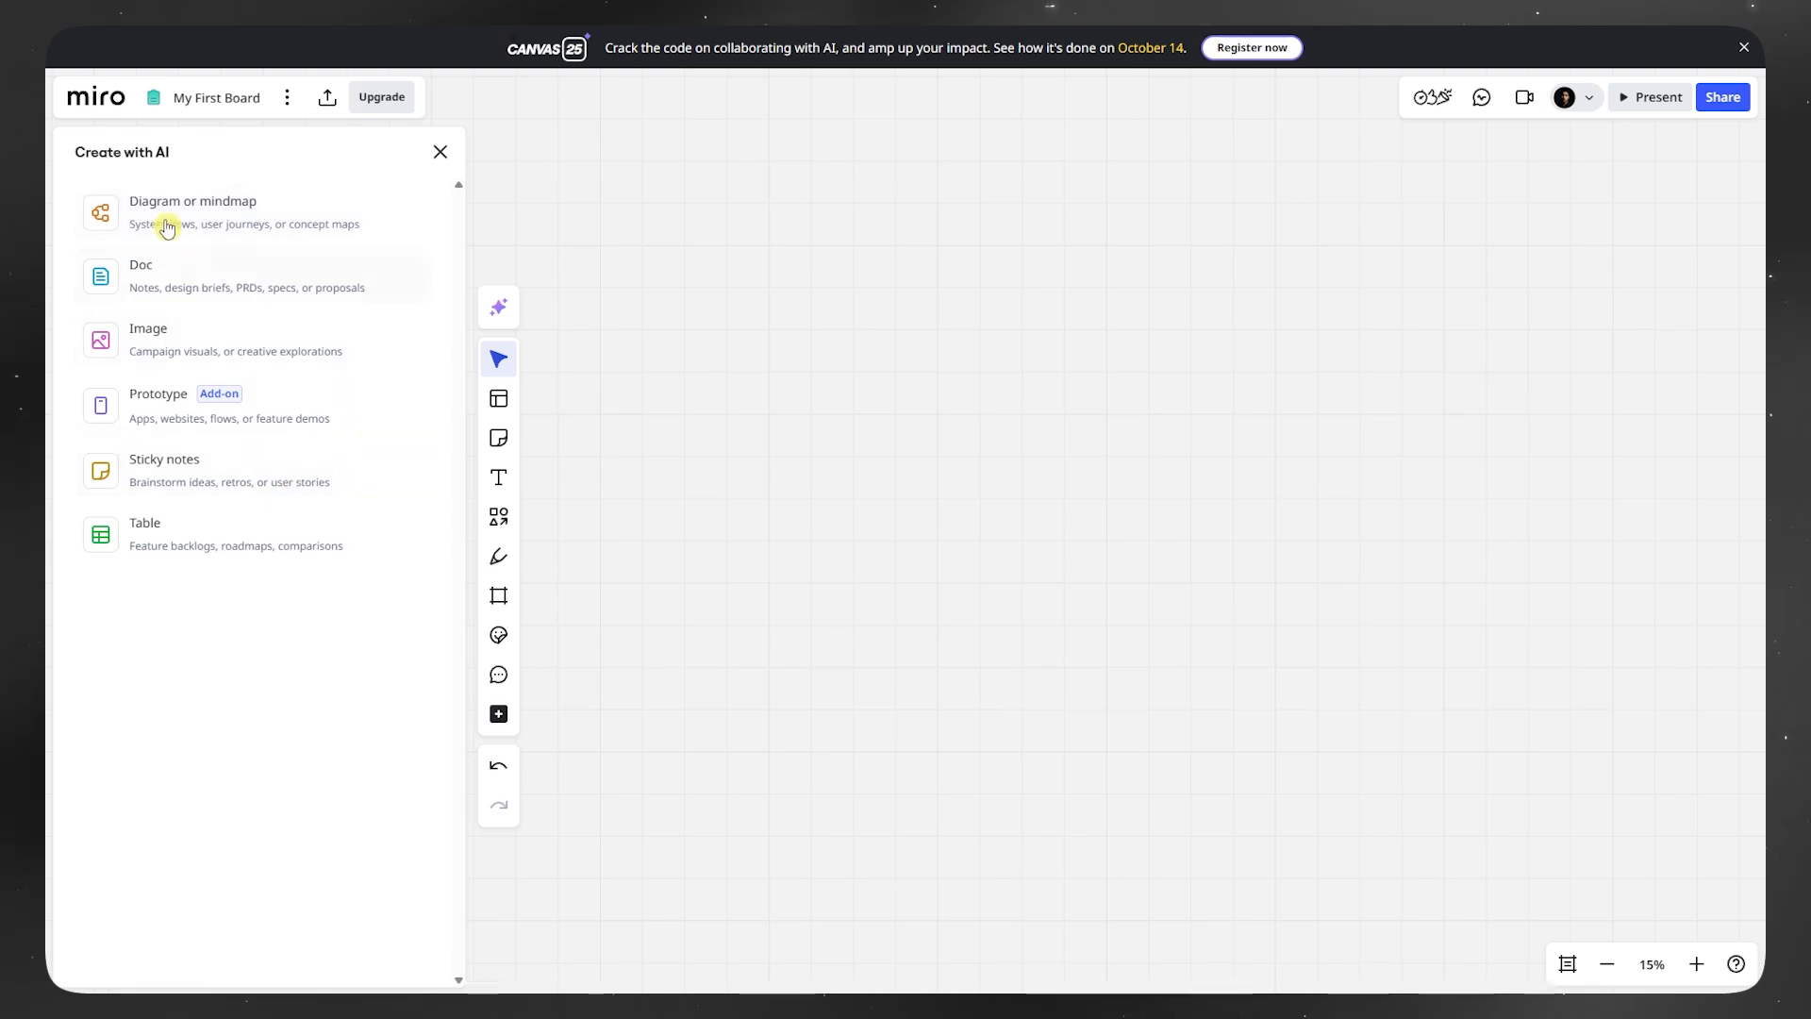
left_click(439, 152)
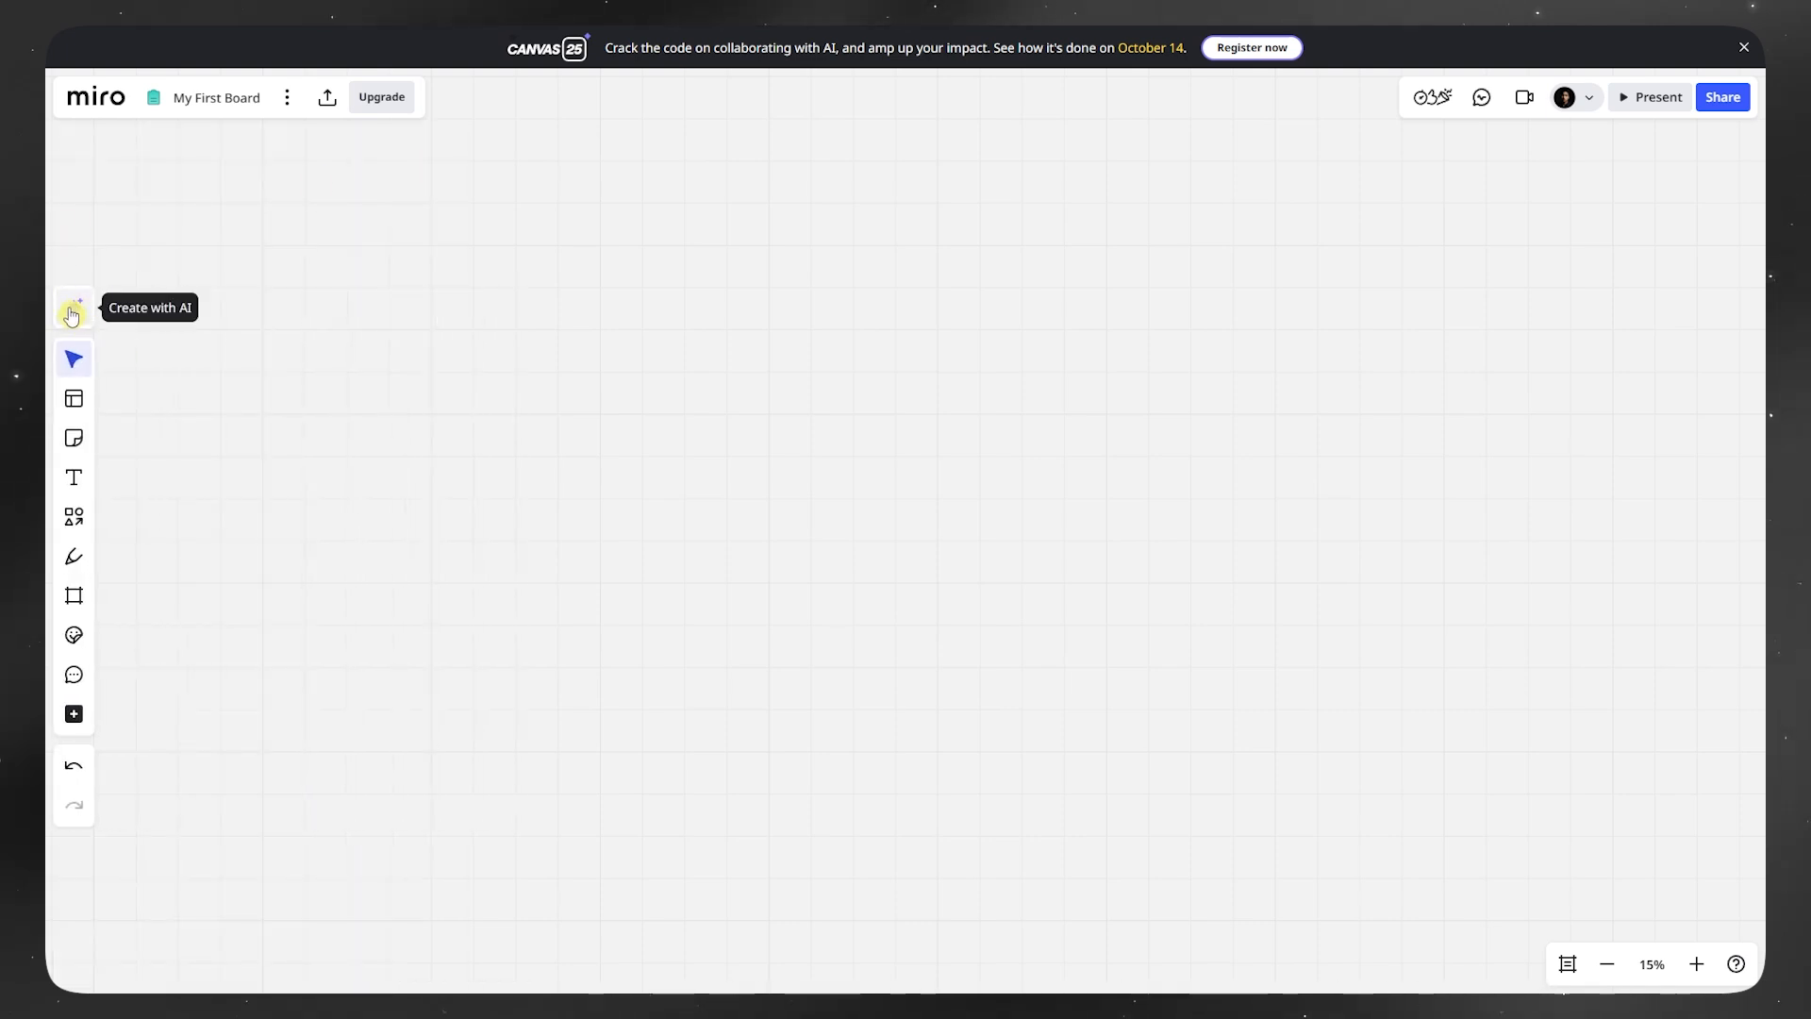
left_click(71, 314)
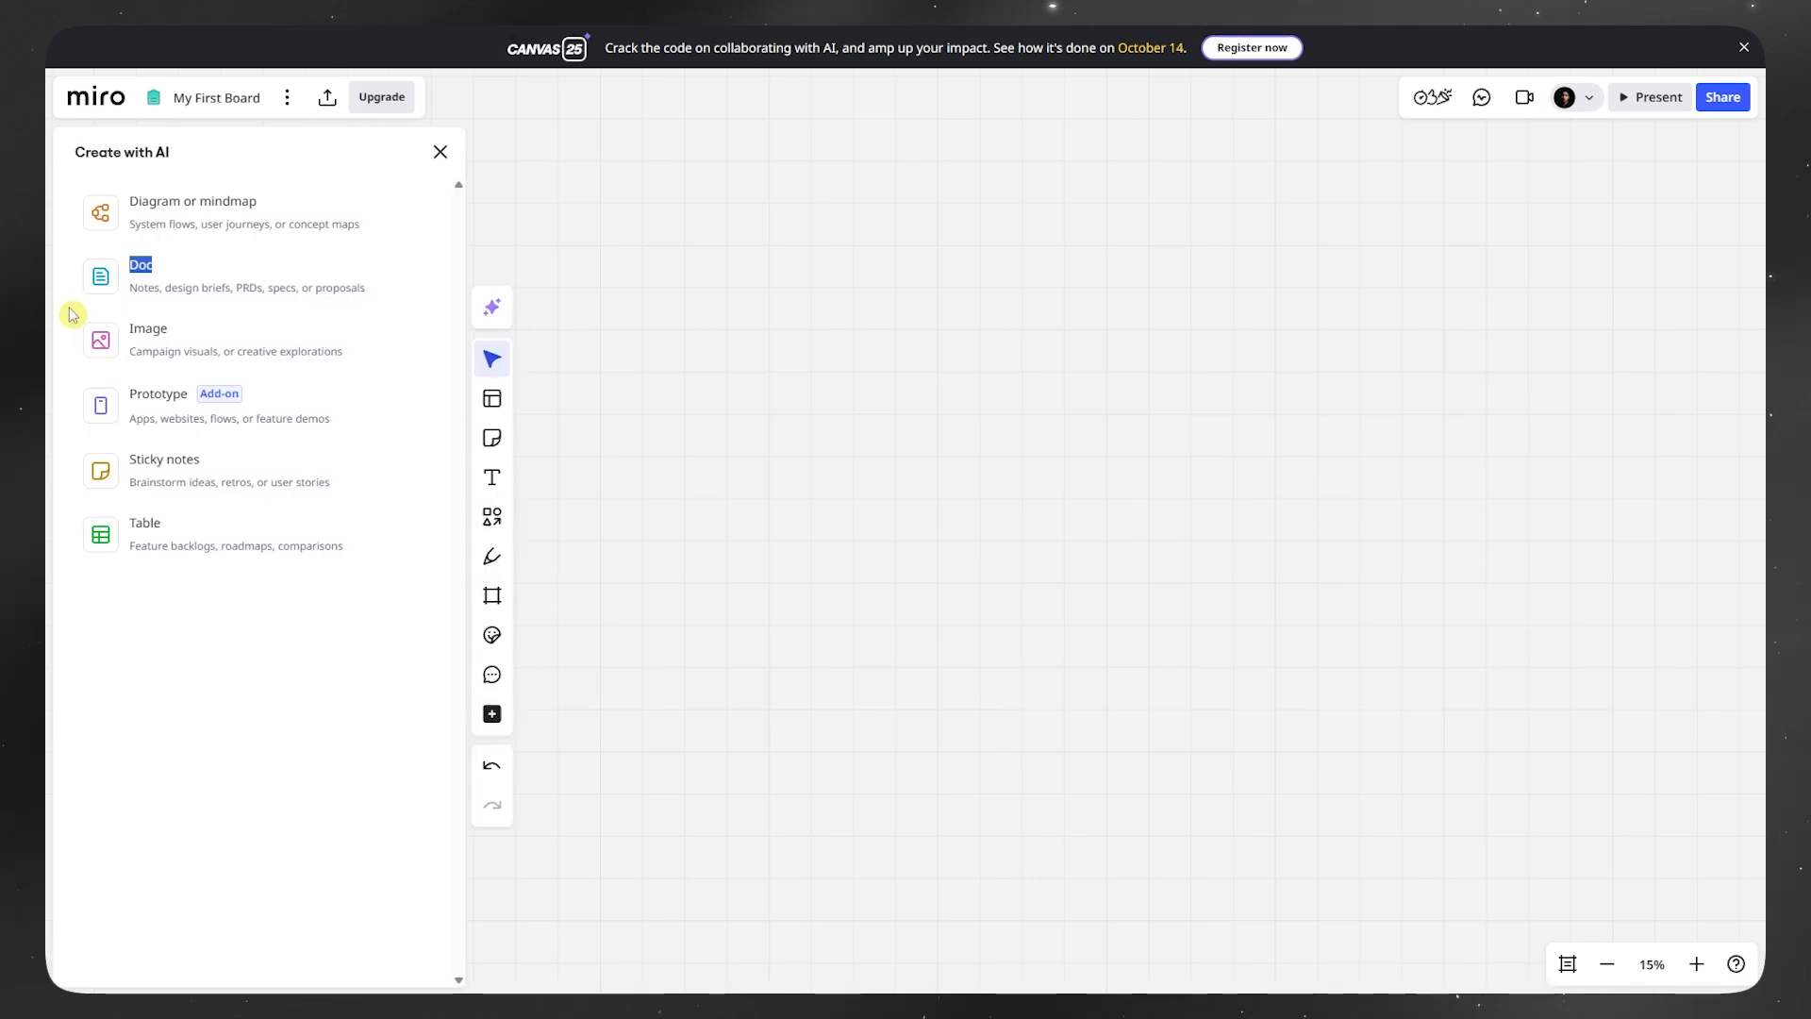
- Generate a UML class diagram with AI from the pasted prompt describing a tourism booking platform's system architecture
left_click(174, 221)
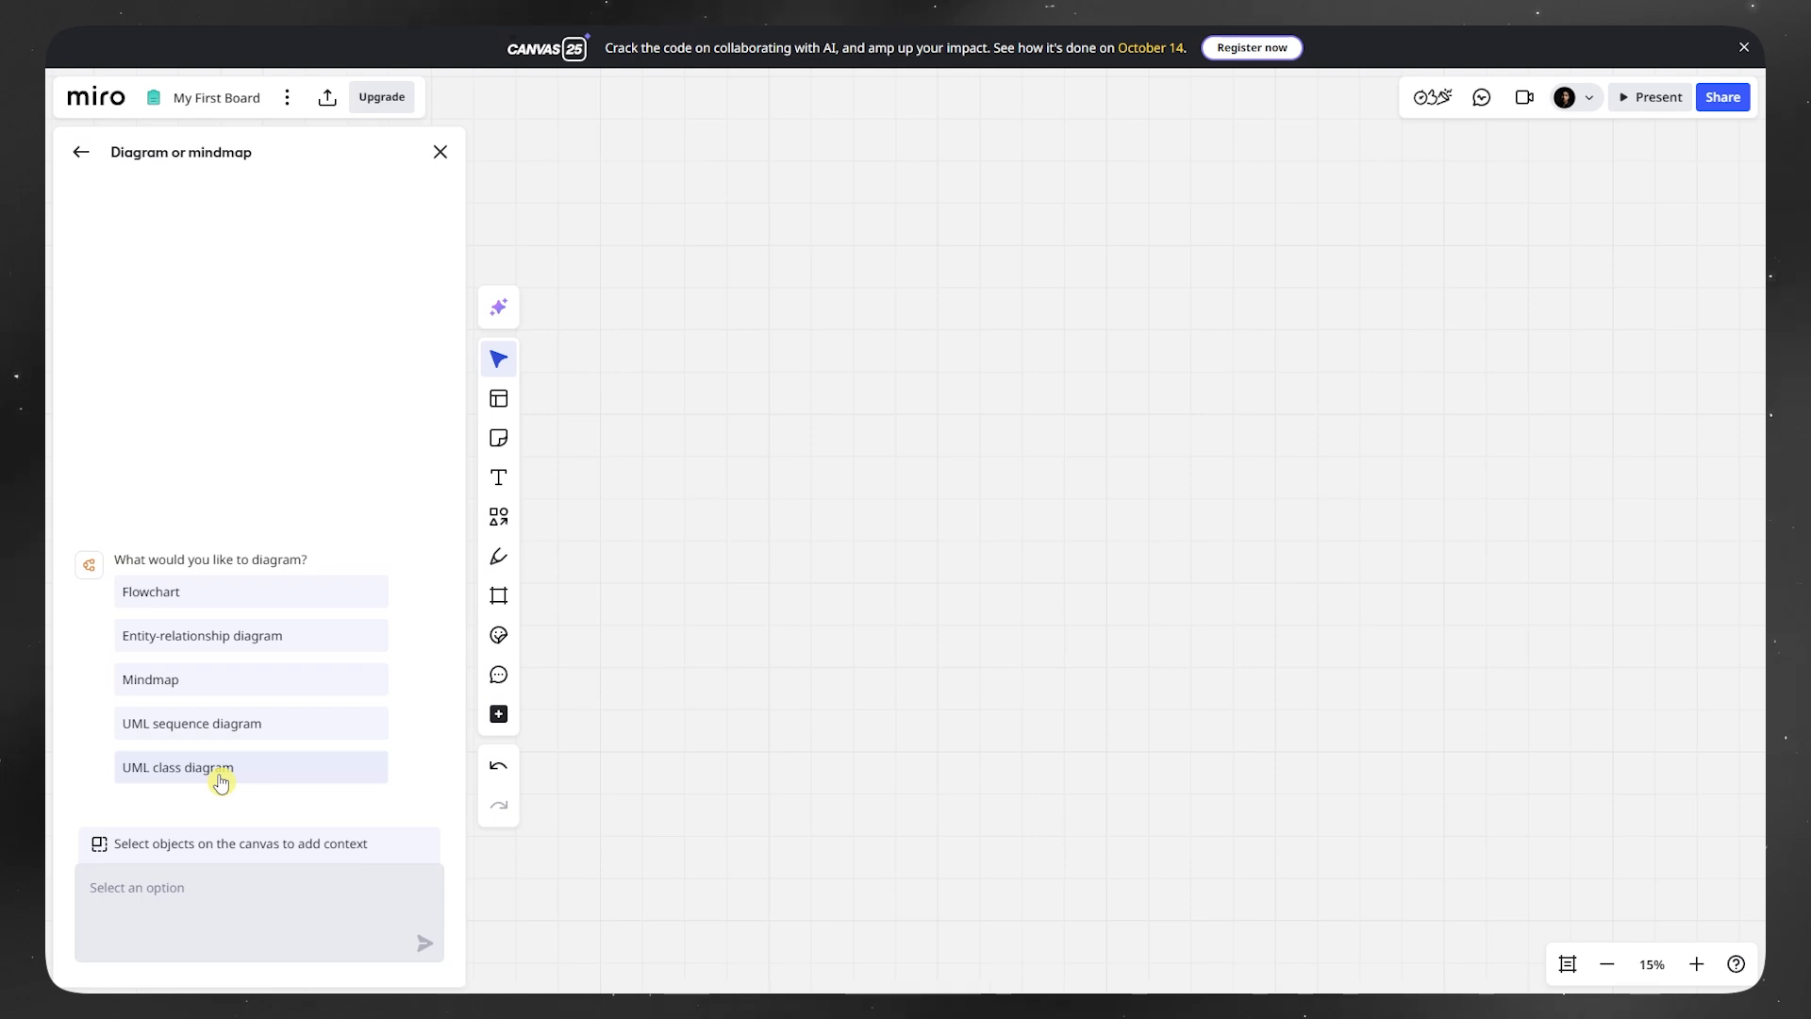
left_click(219, 781)
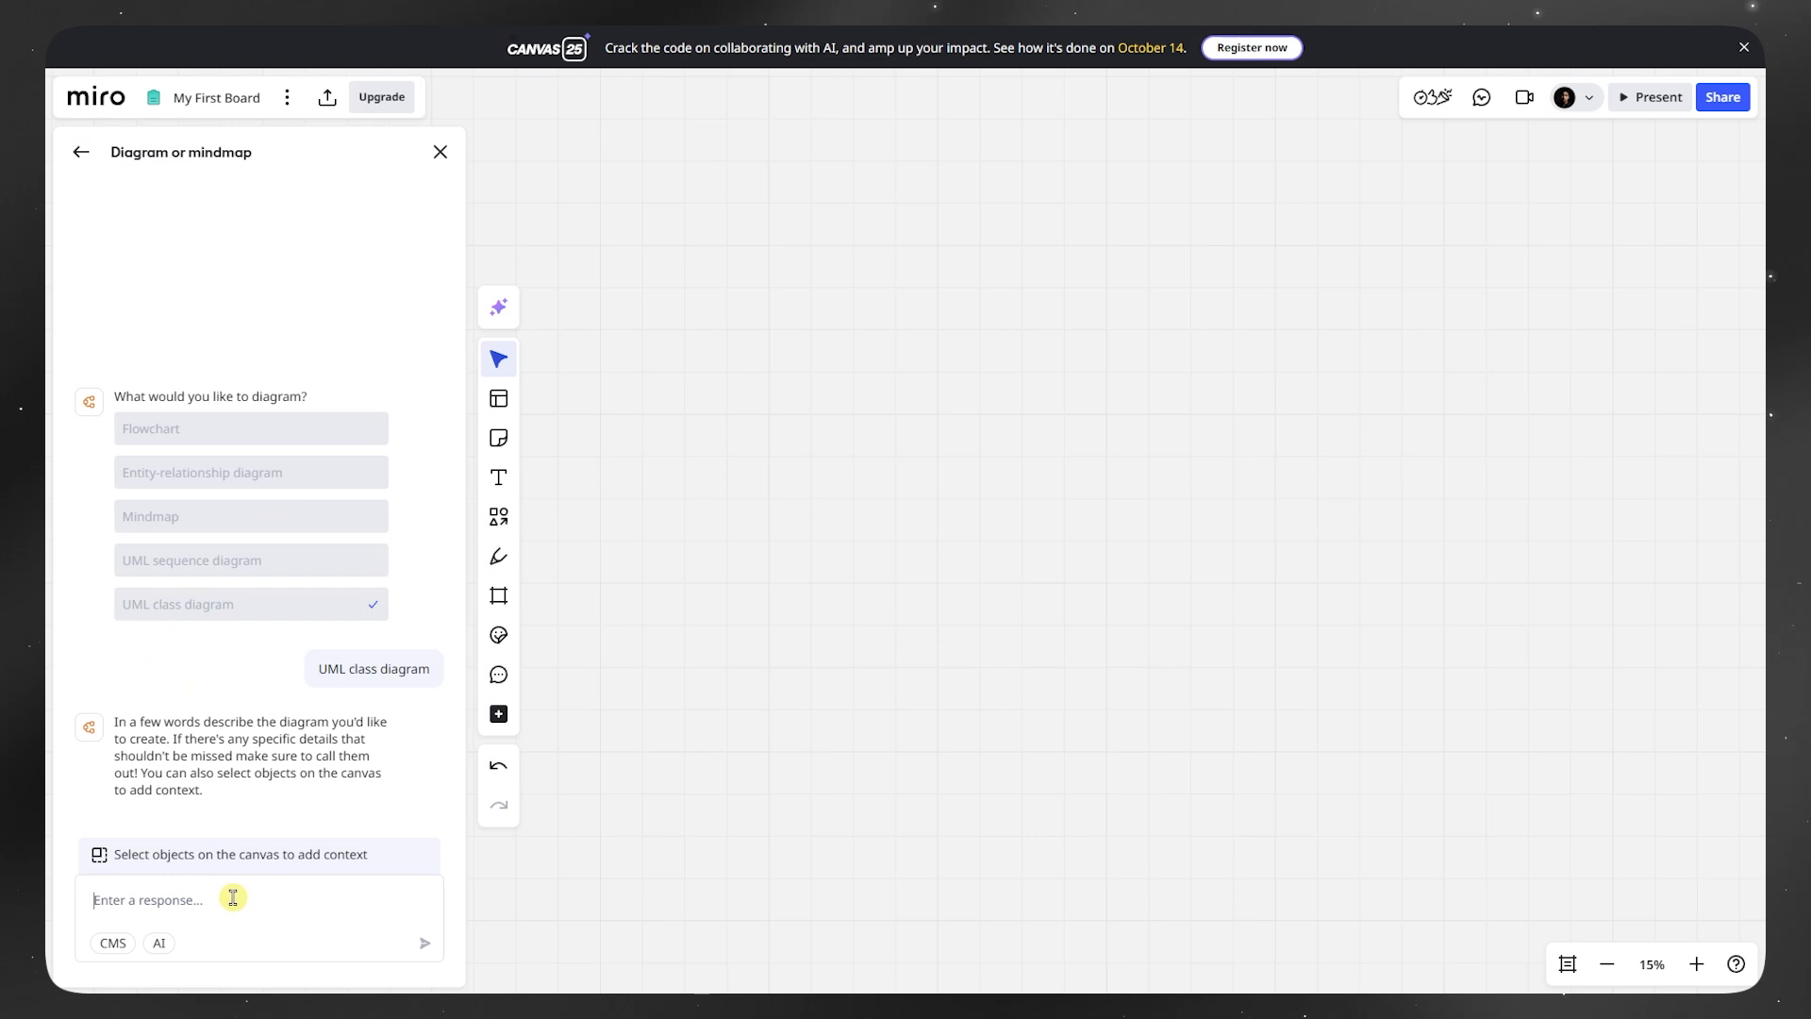
key("ctrl+v")
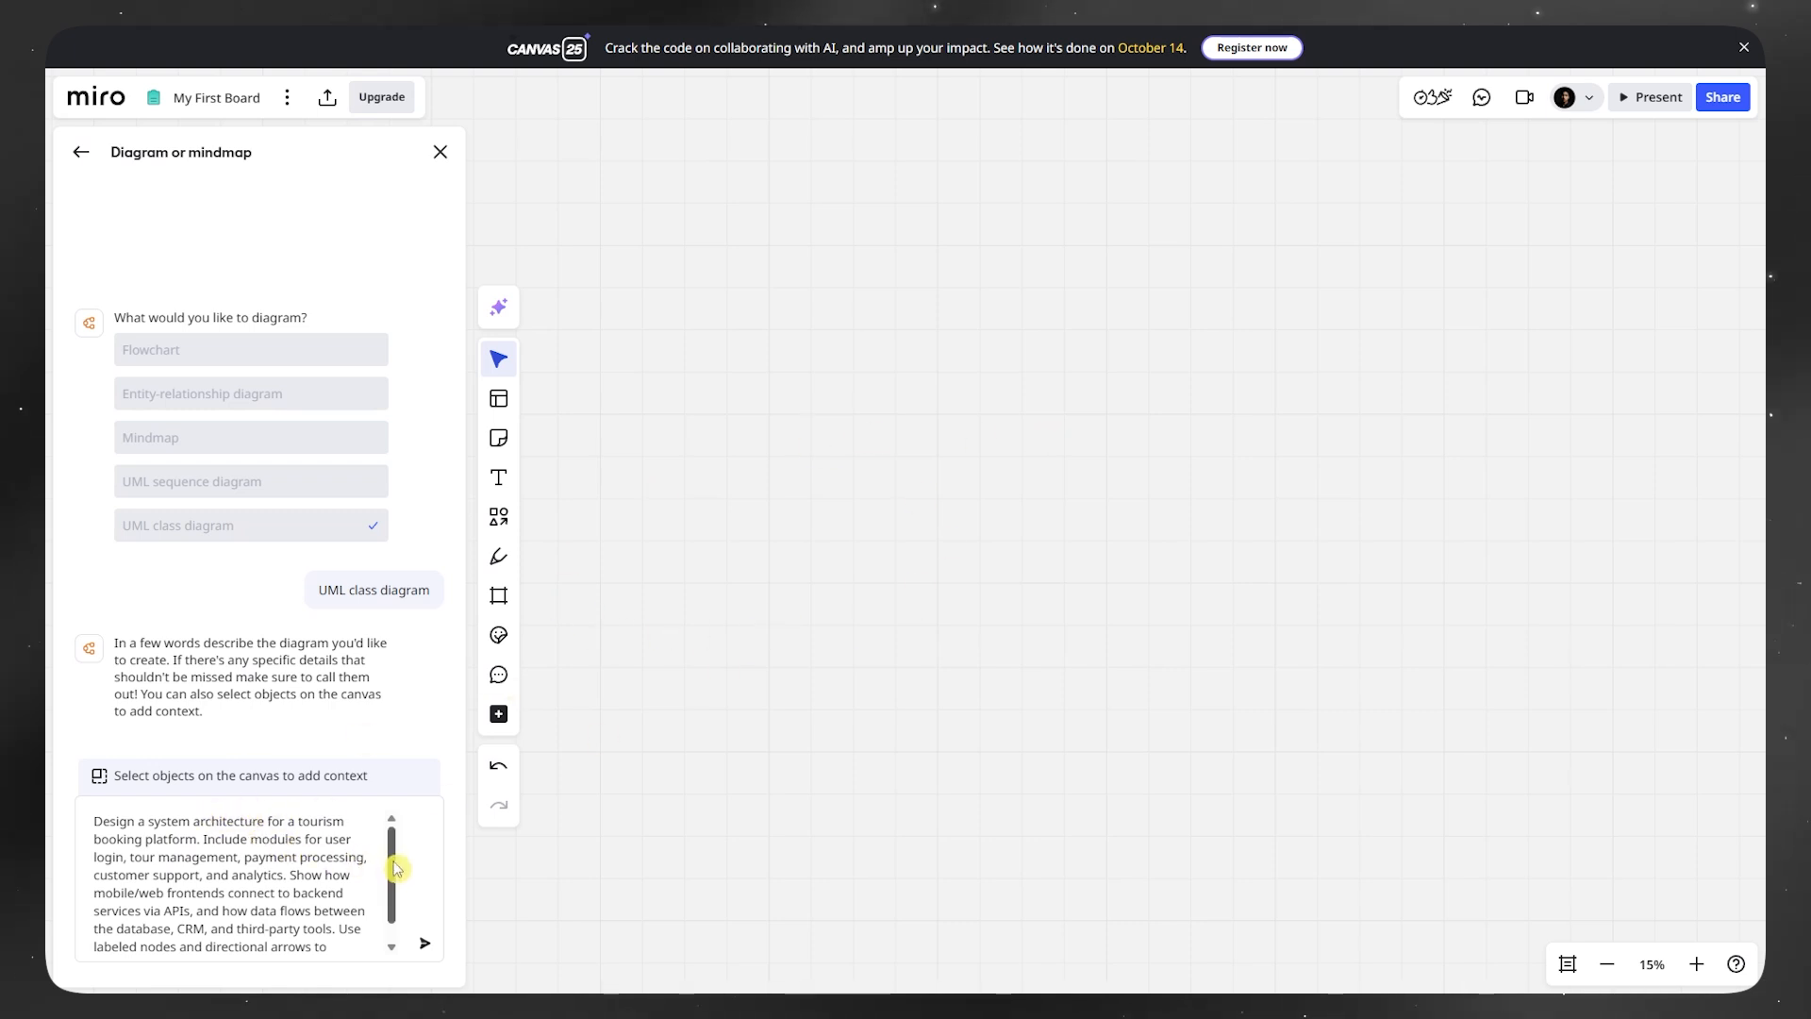
scroll(405, 925, "down", 1)
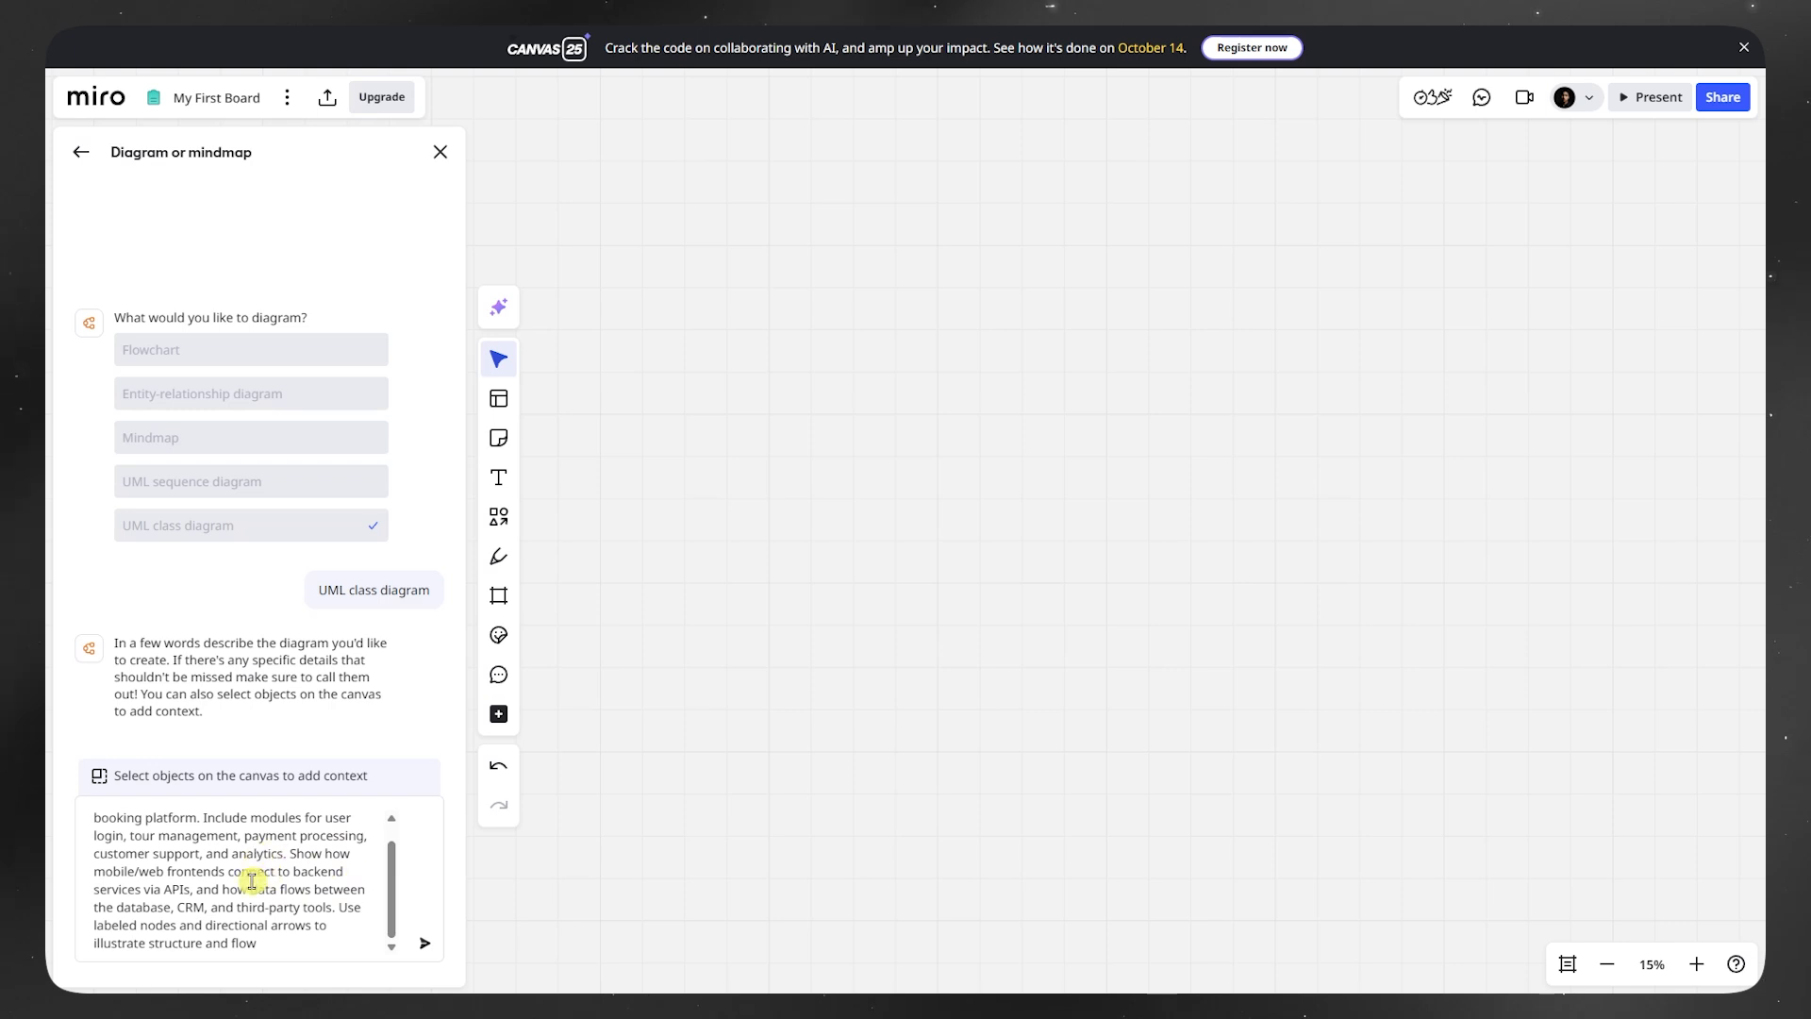
scroll(252, 880, "up", 1)
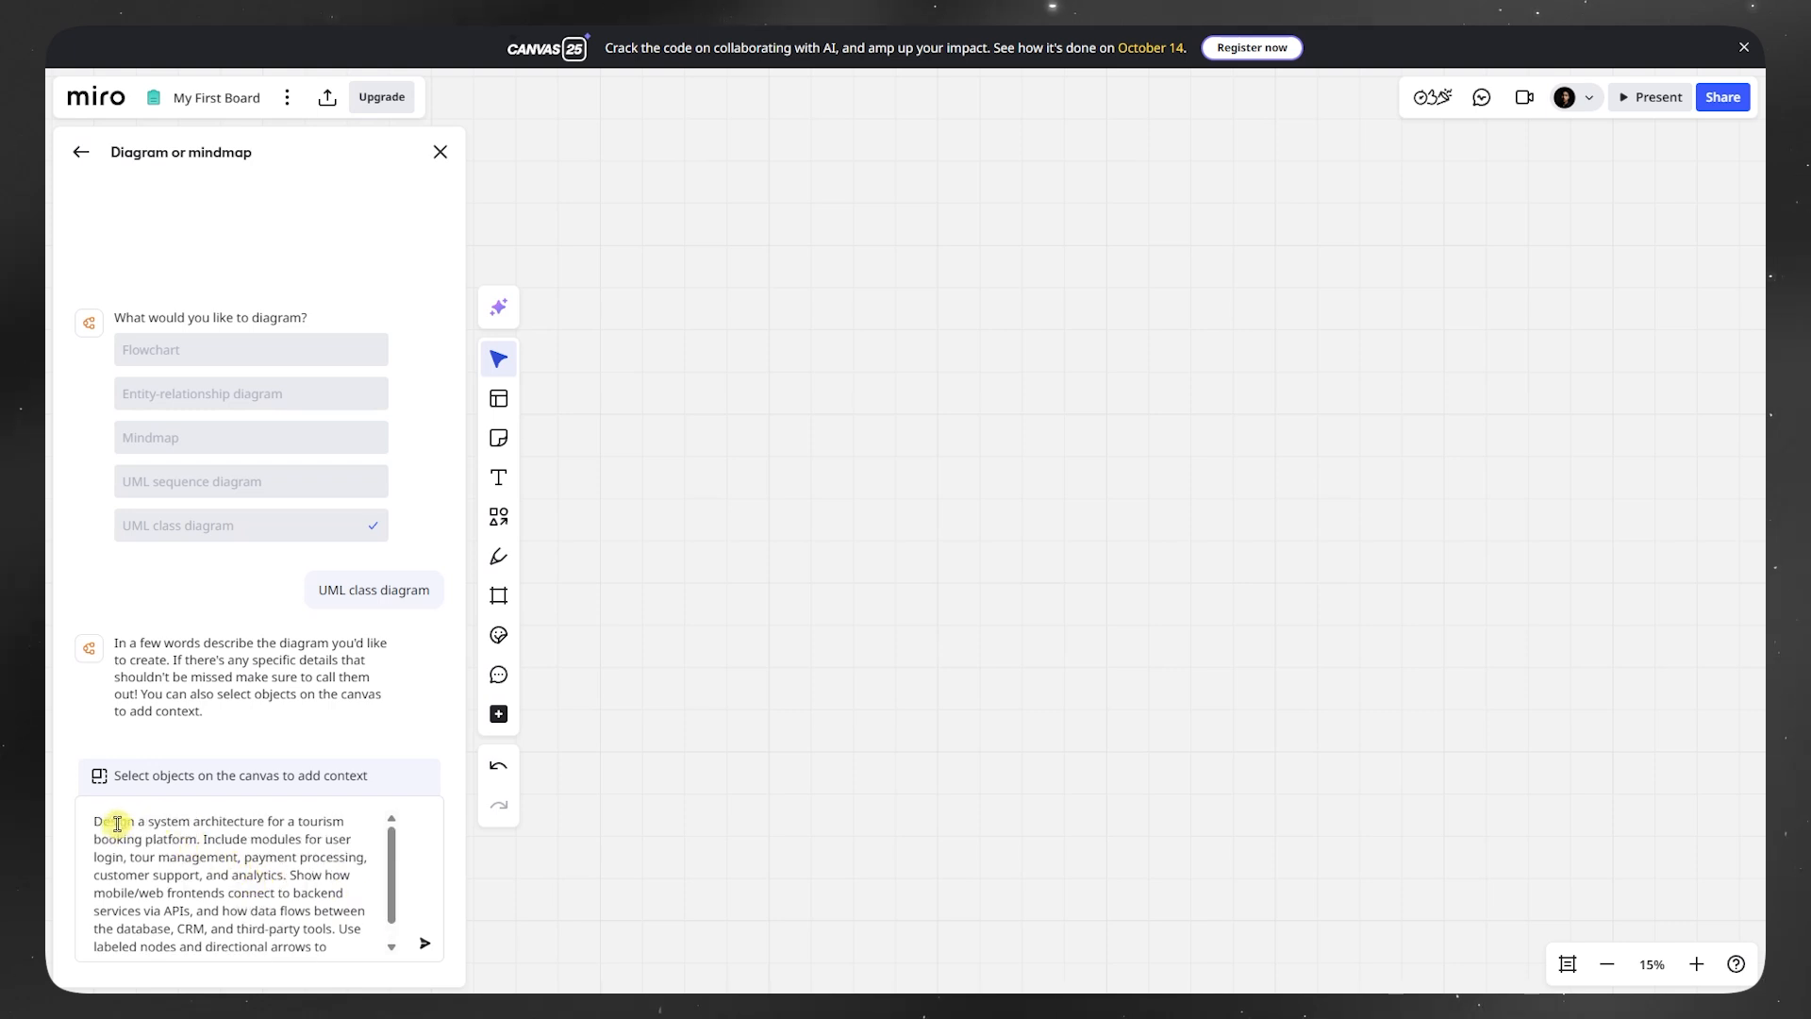
scroll(109, 816, "down", 1)
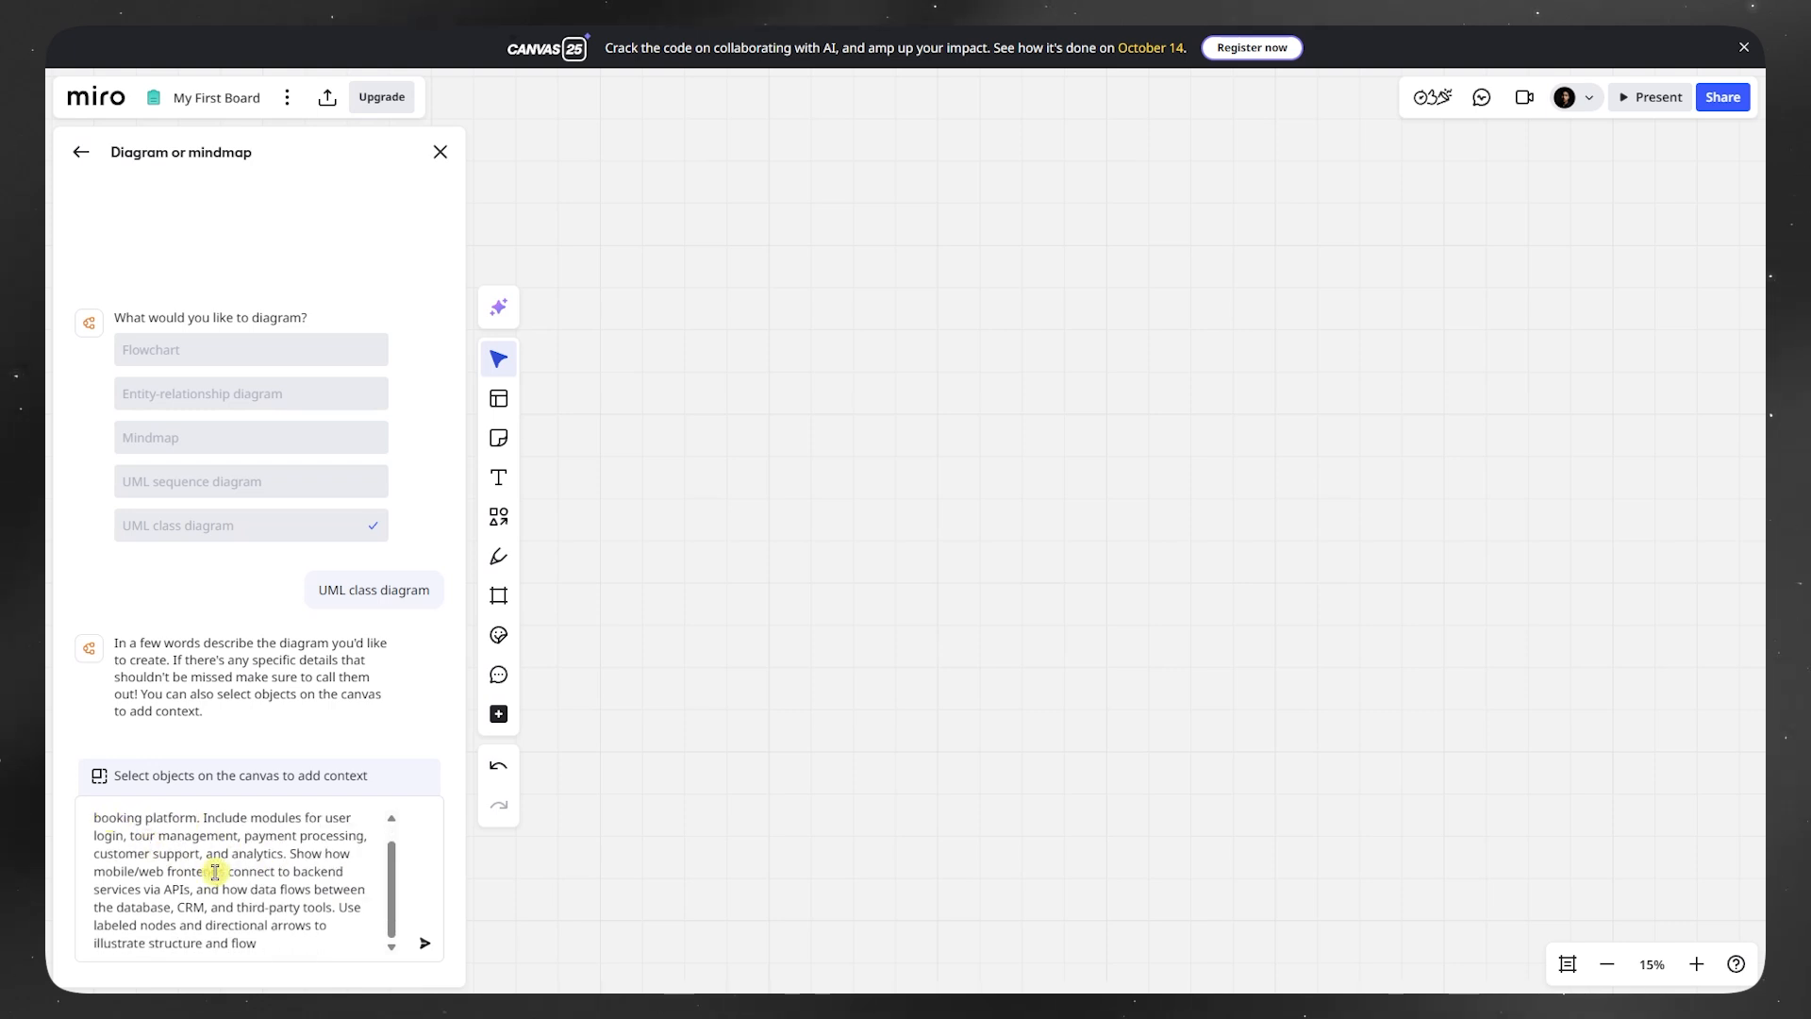
left_click(426, 946)
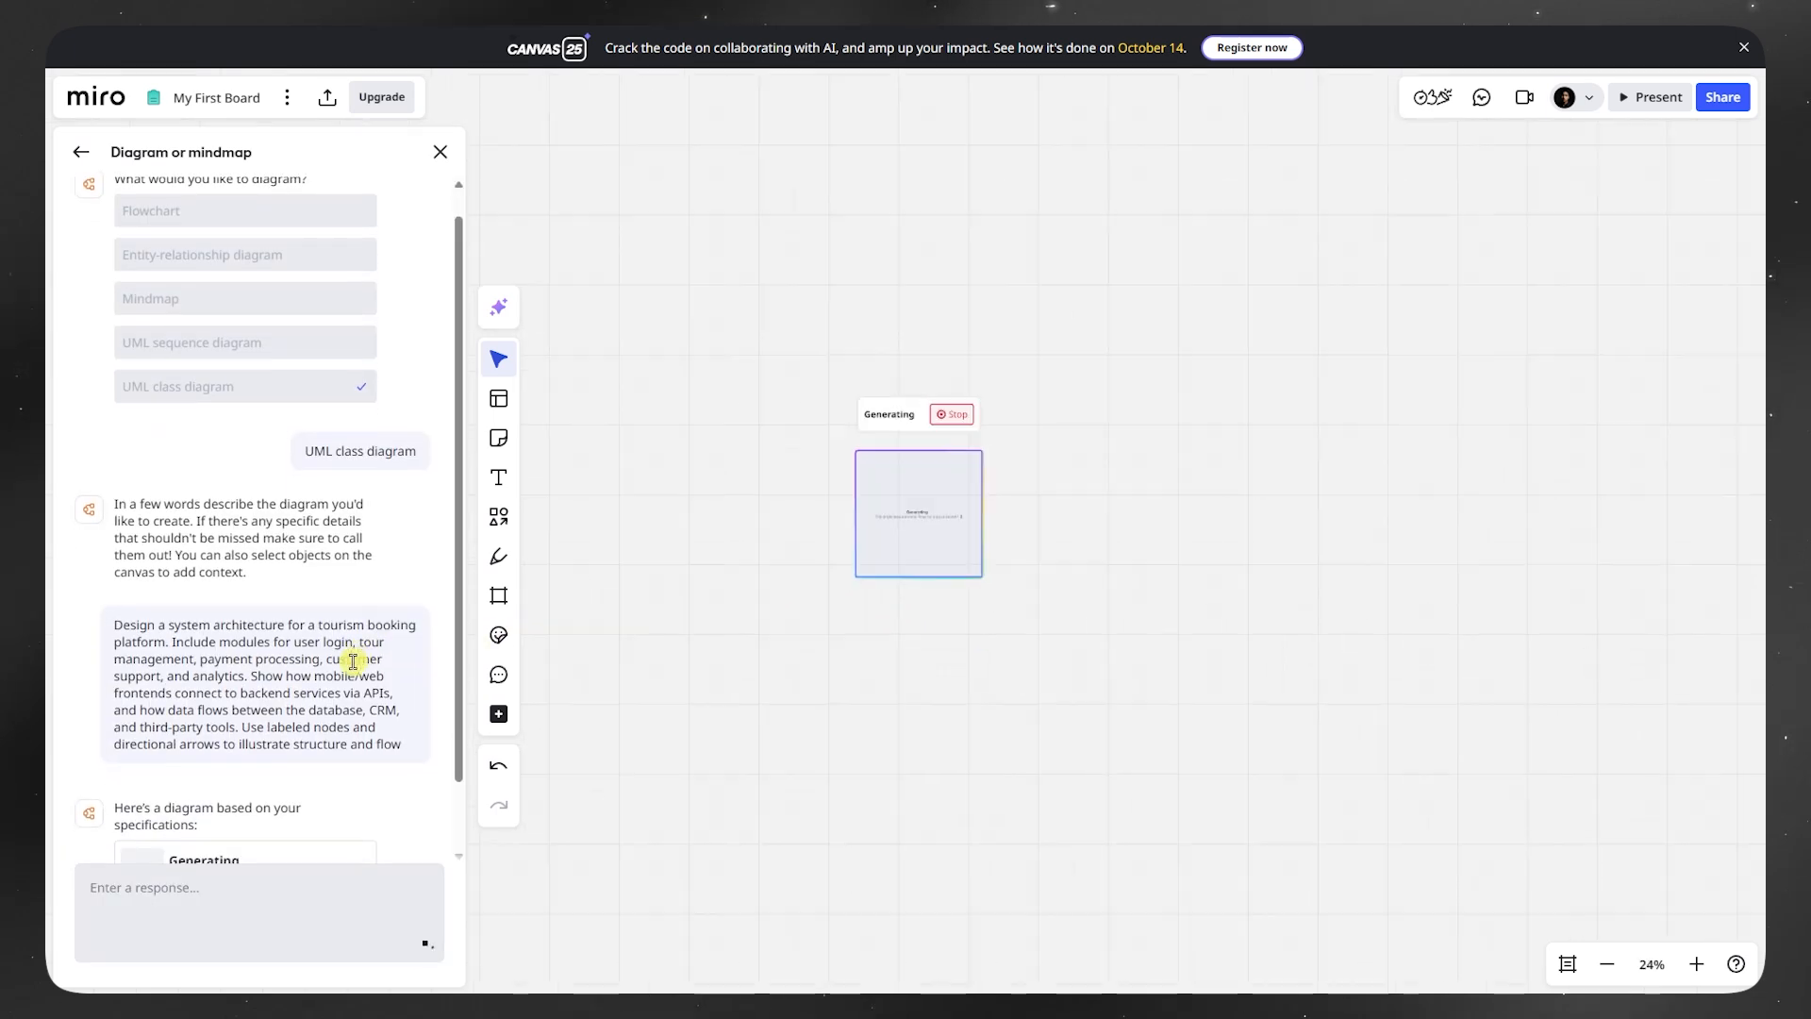
left_click_drag(120, 545, 335, 626)
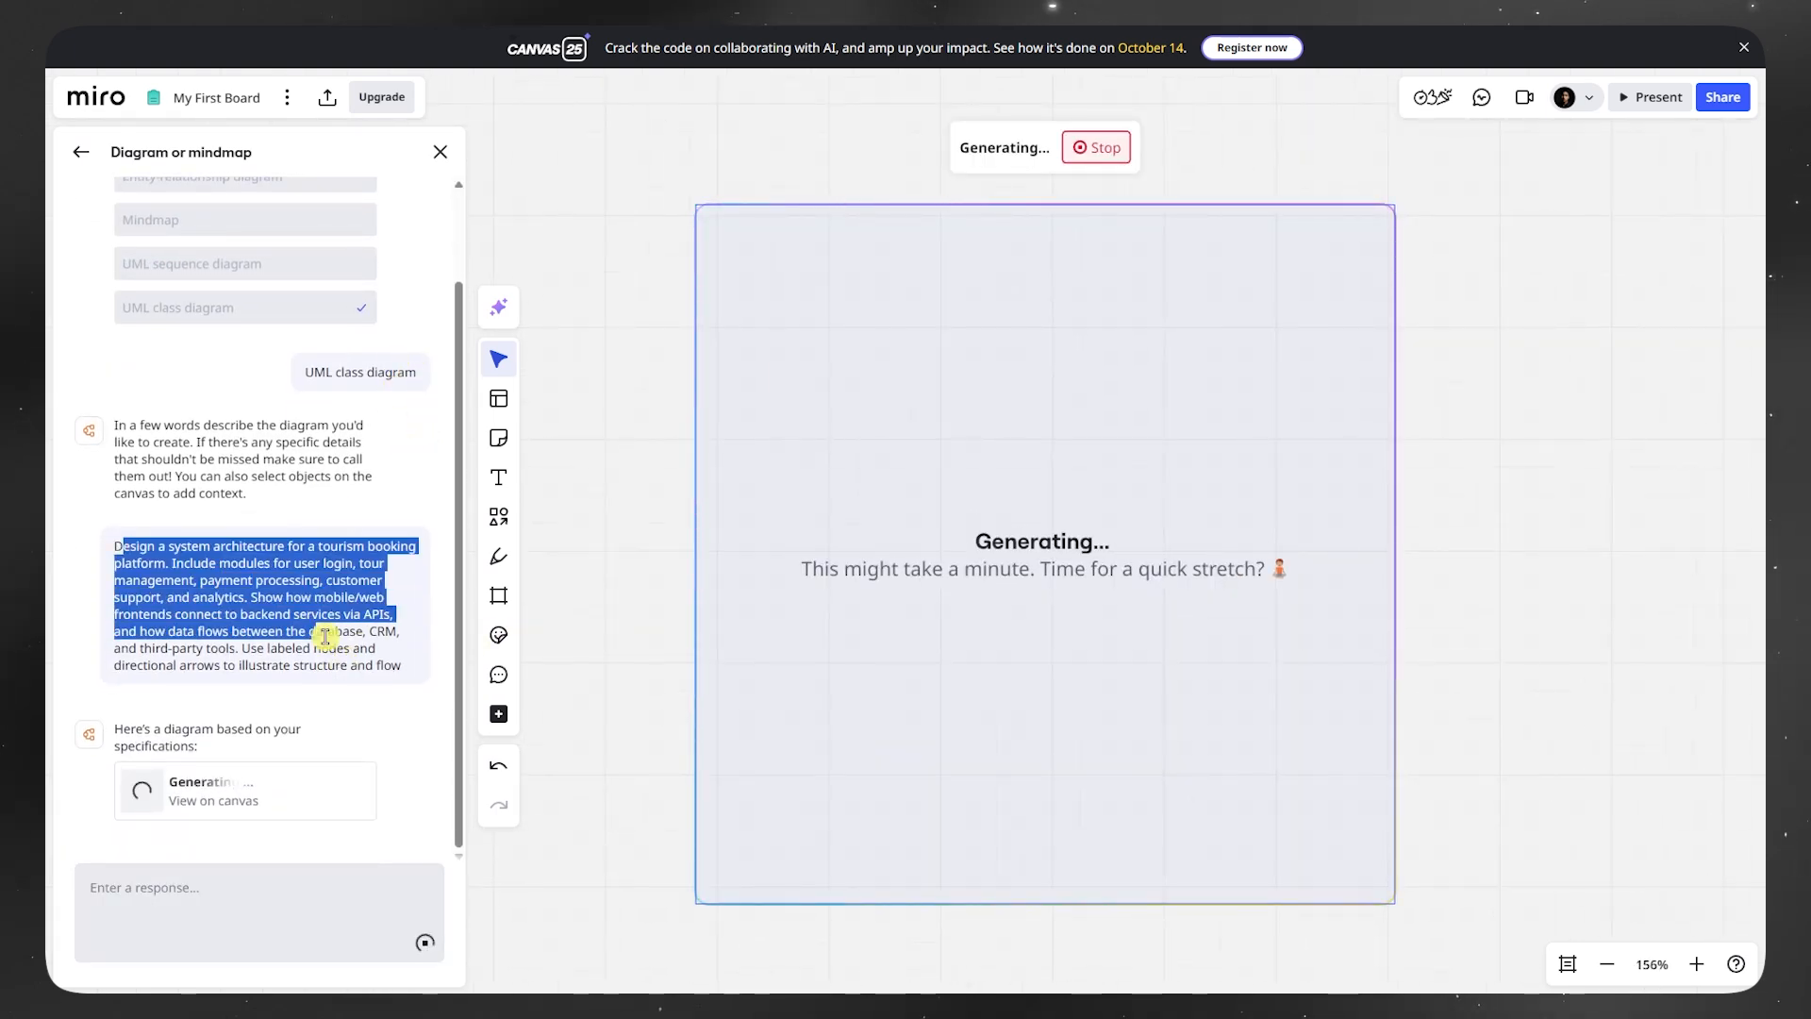
left_click(142, 553)
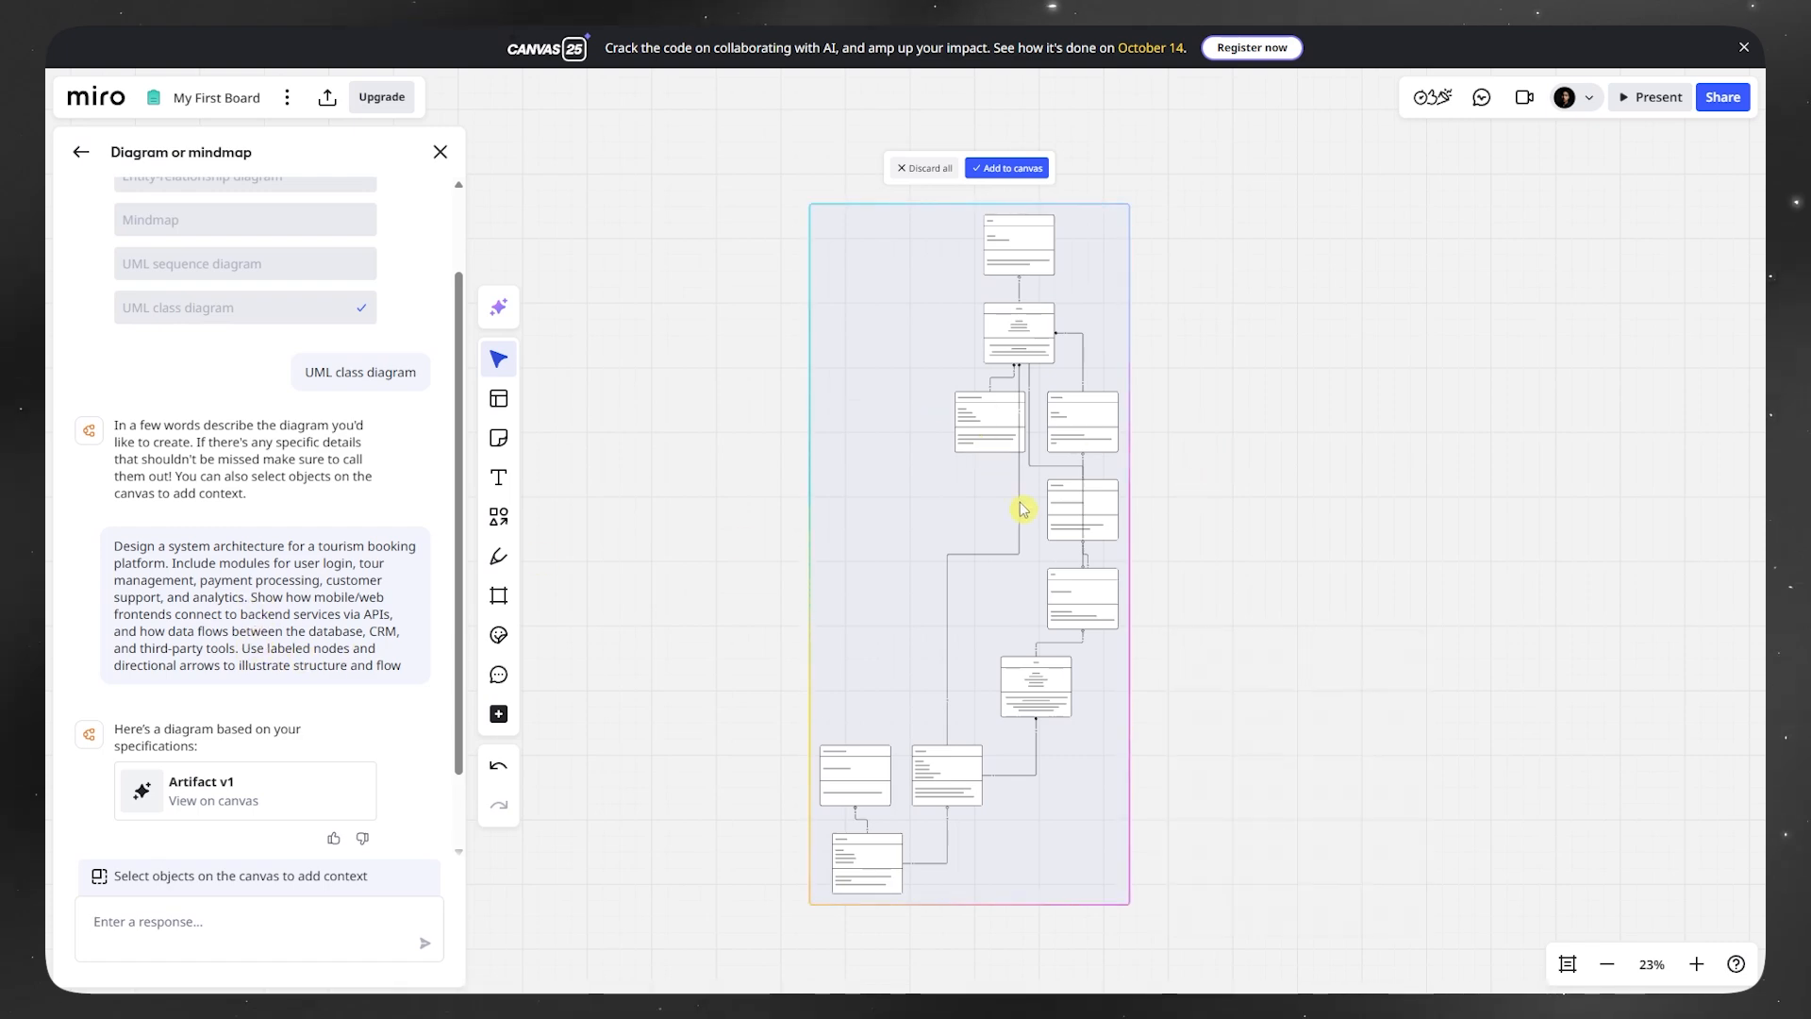
- Examine the generated class diagram from the CRM and User classes down to Booking and Payment
scroll(1023, 509, "up", 5)
scroll(1023, 509, "down", 2)
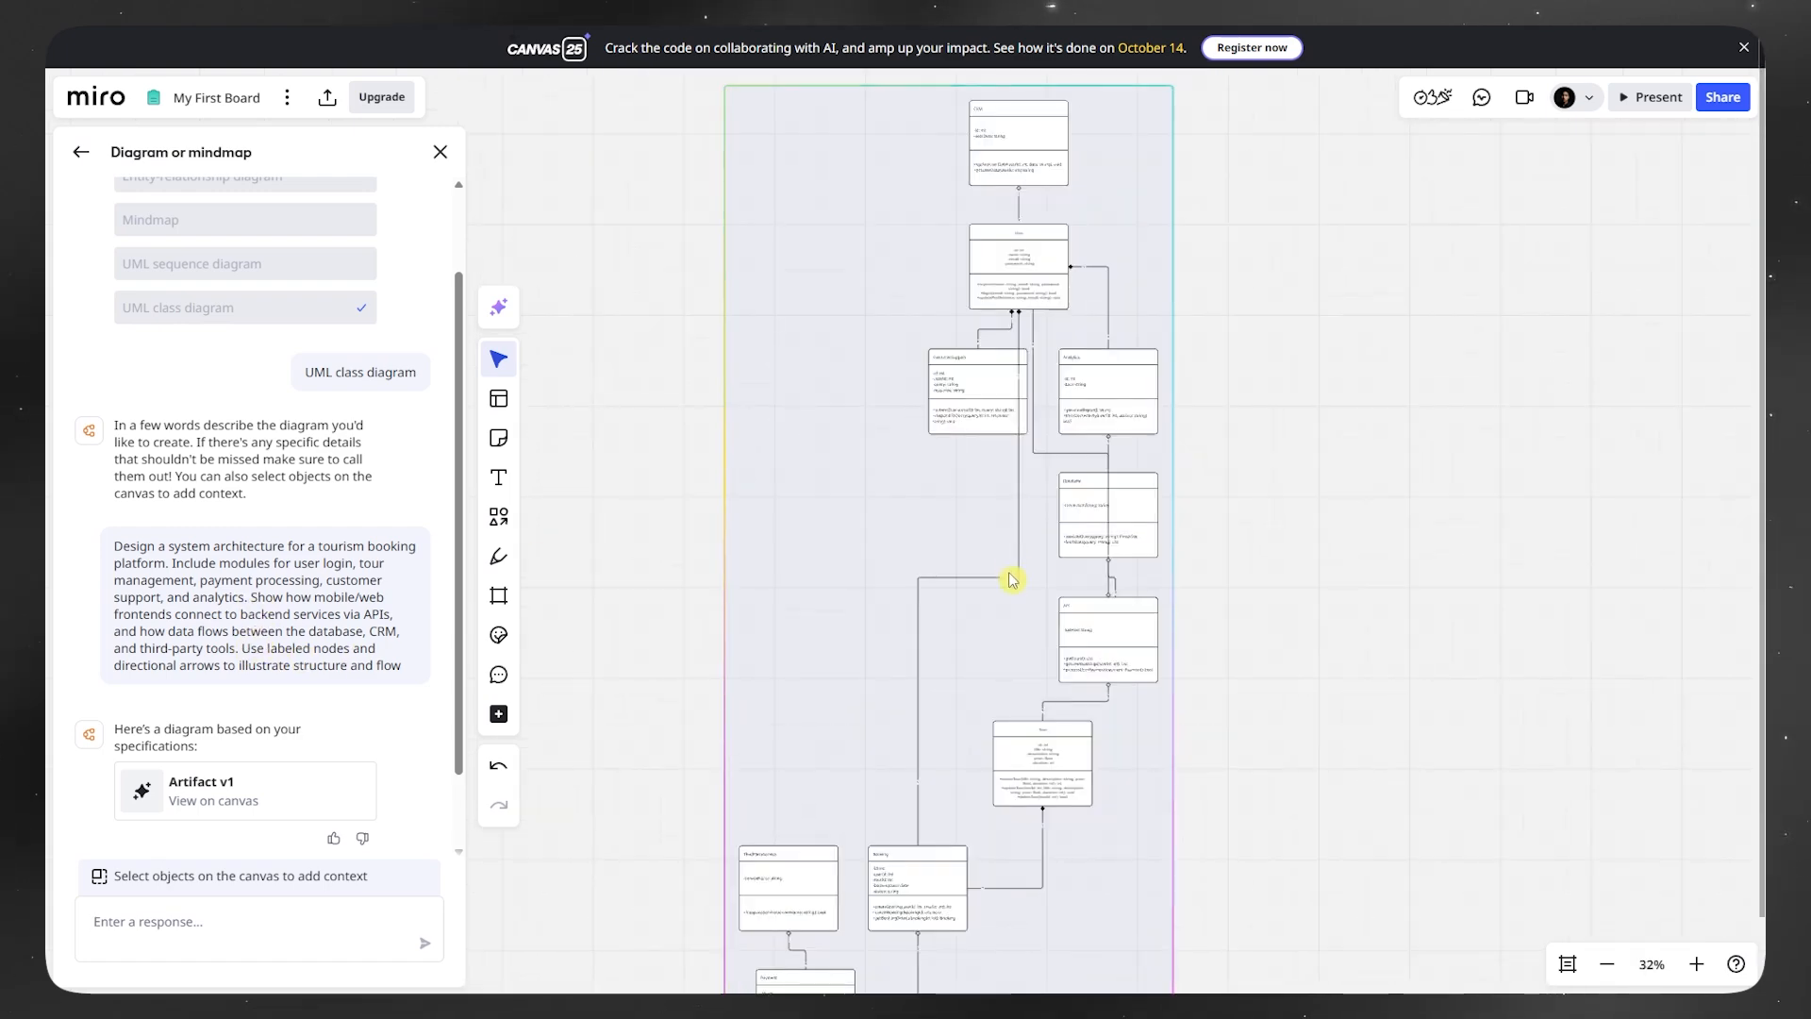
scroll(1011, 579, "up", 4)
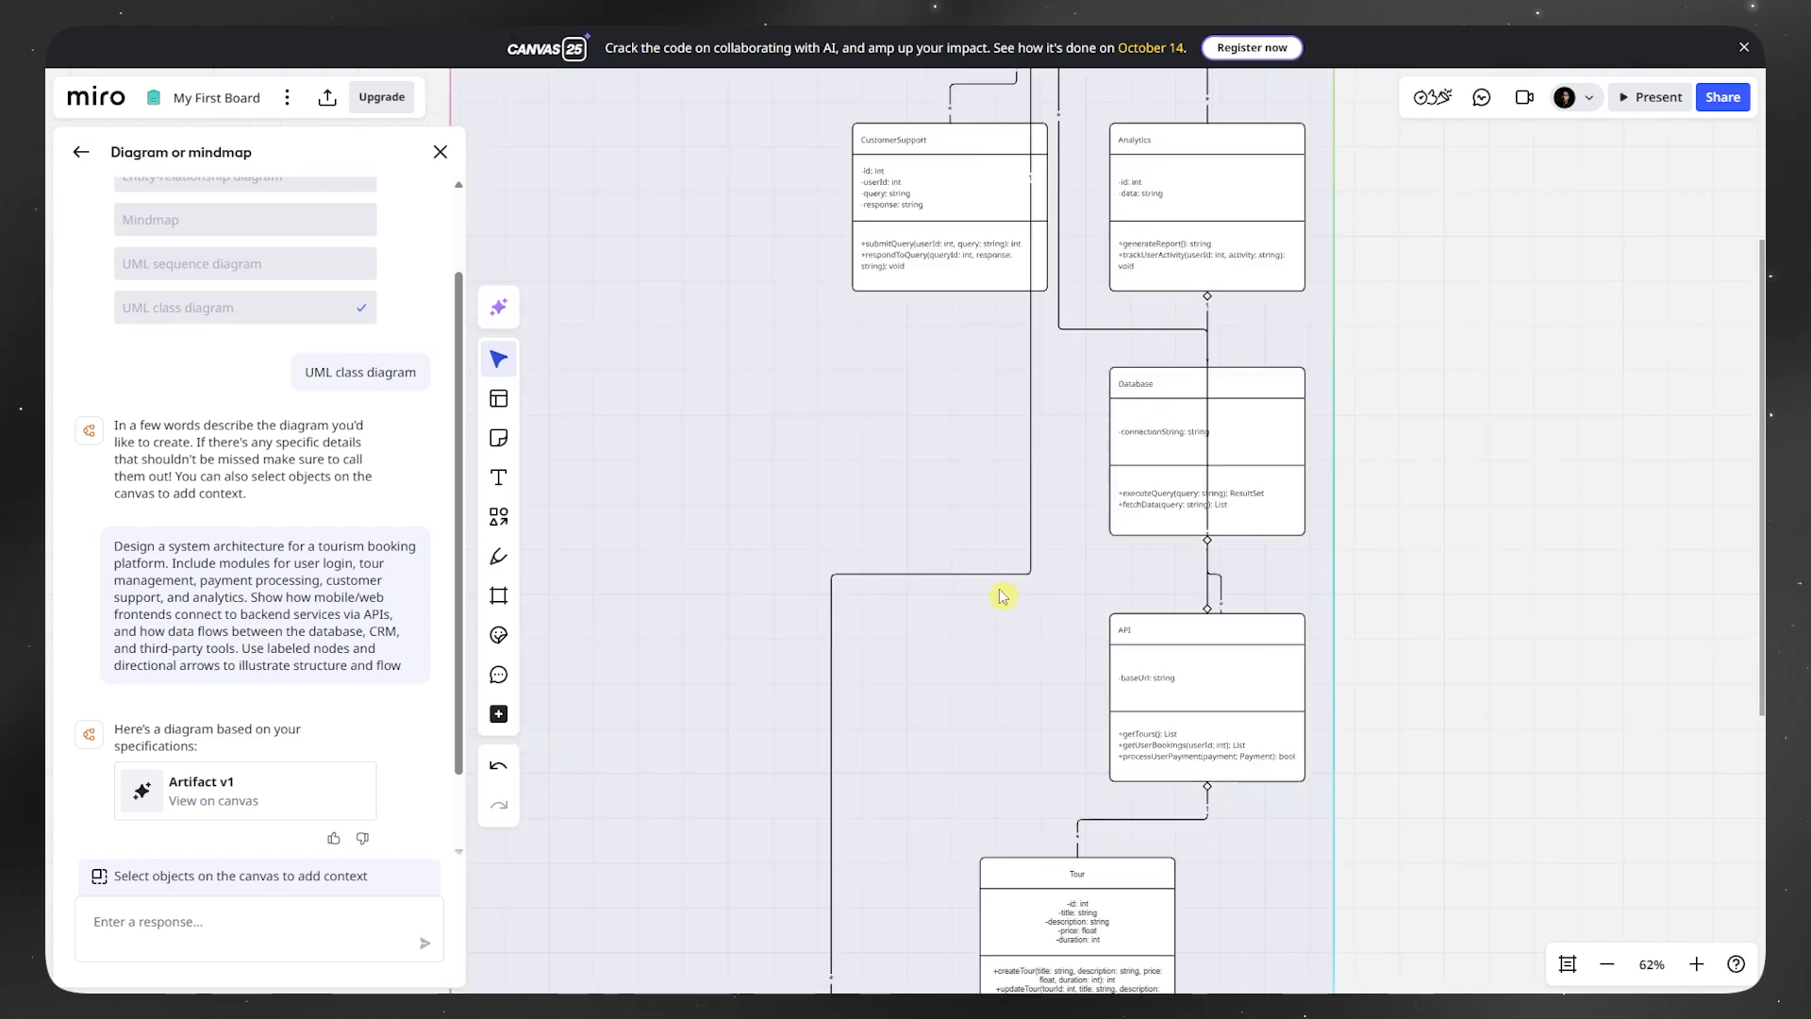
left_click_drag(977, 719, 1019, 327)
left_click_drag(998, 645, 895, 683)
scroll(1019, 330, "up", 5)
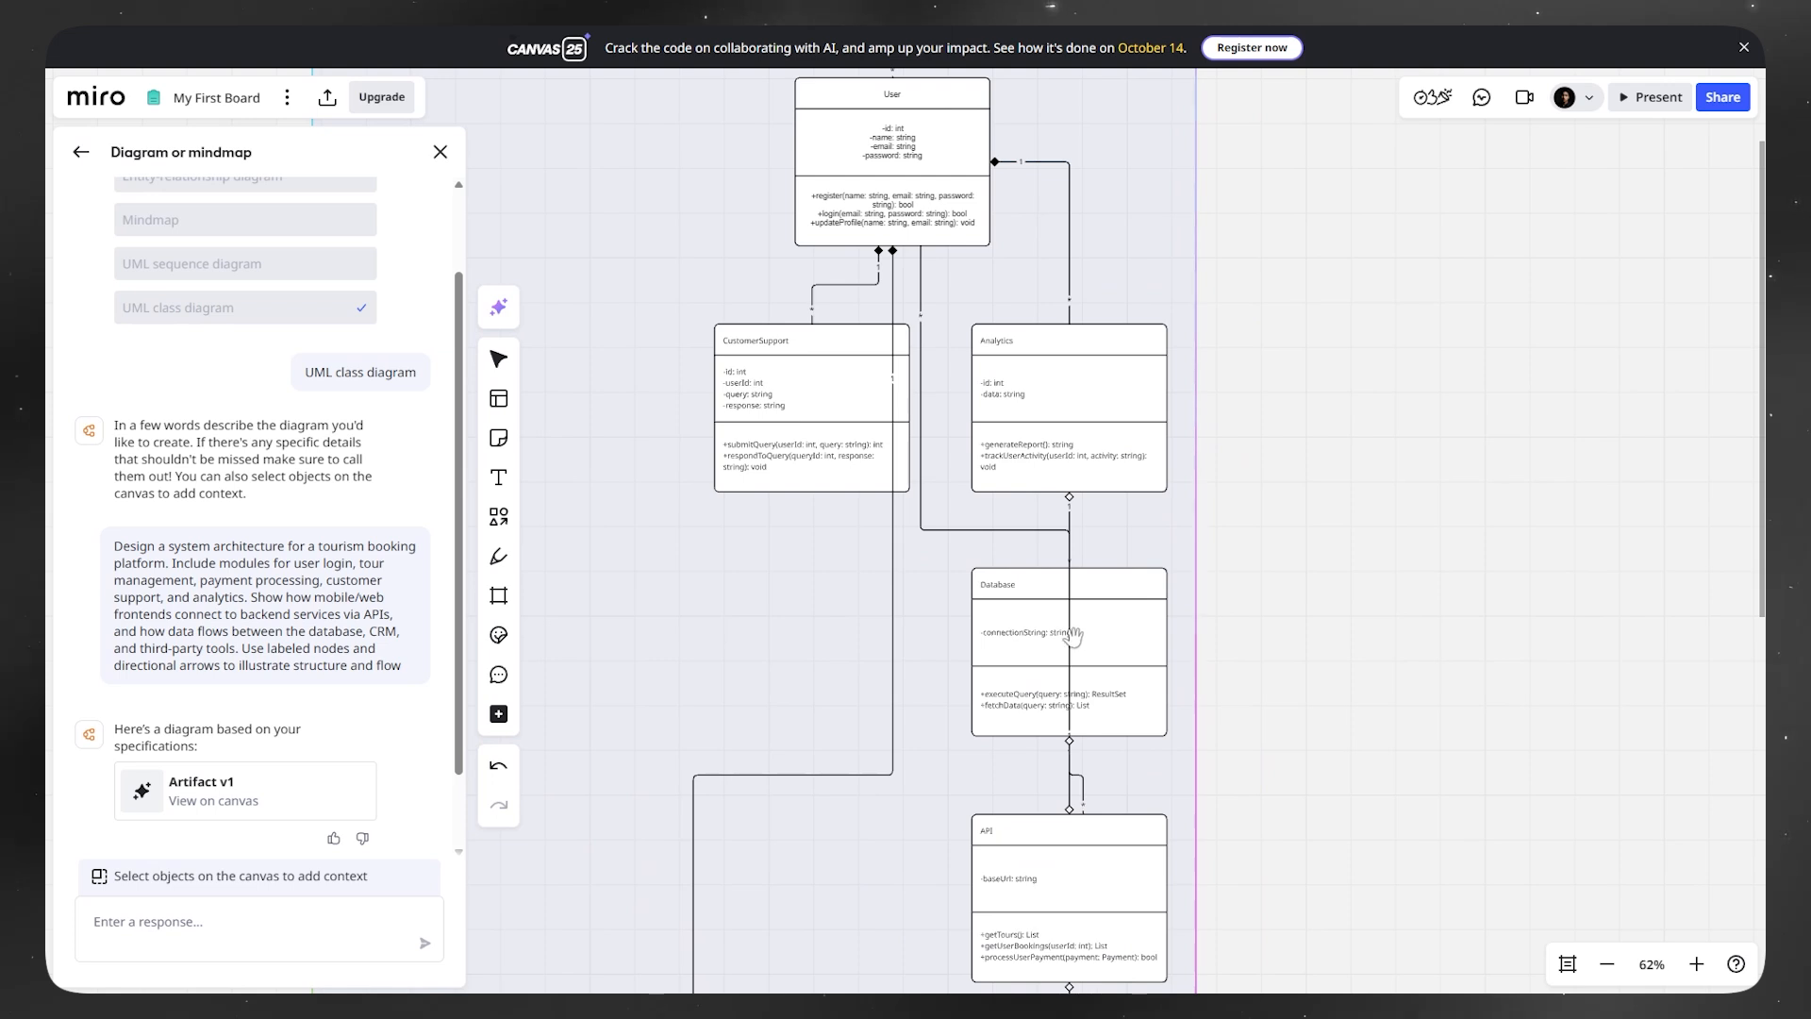
key("v")
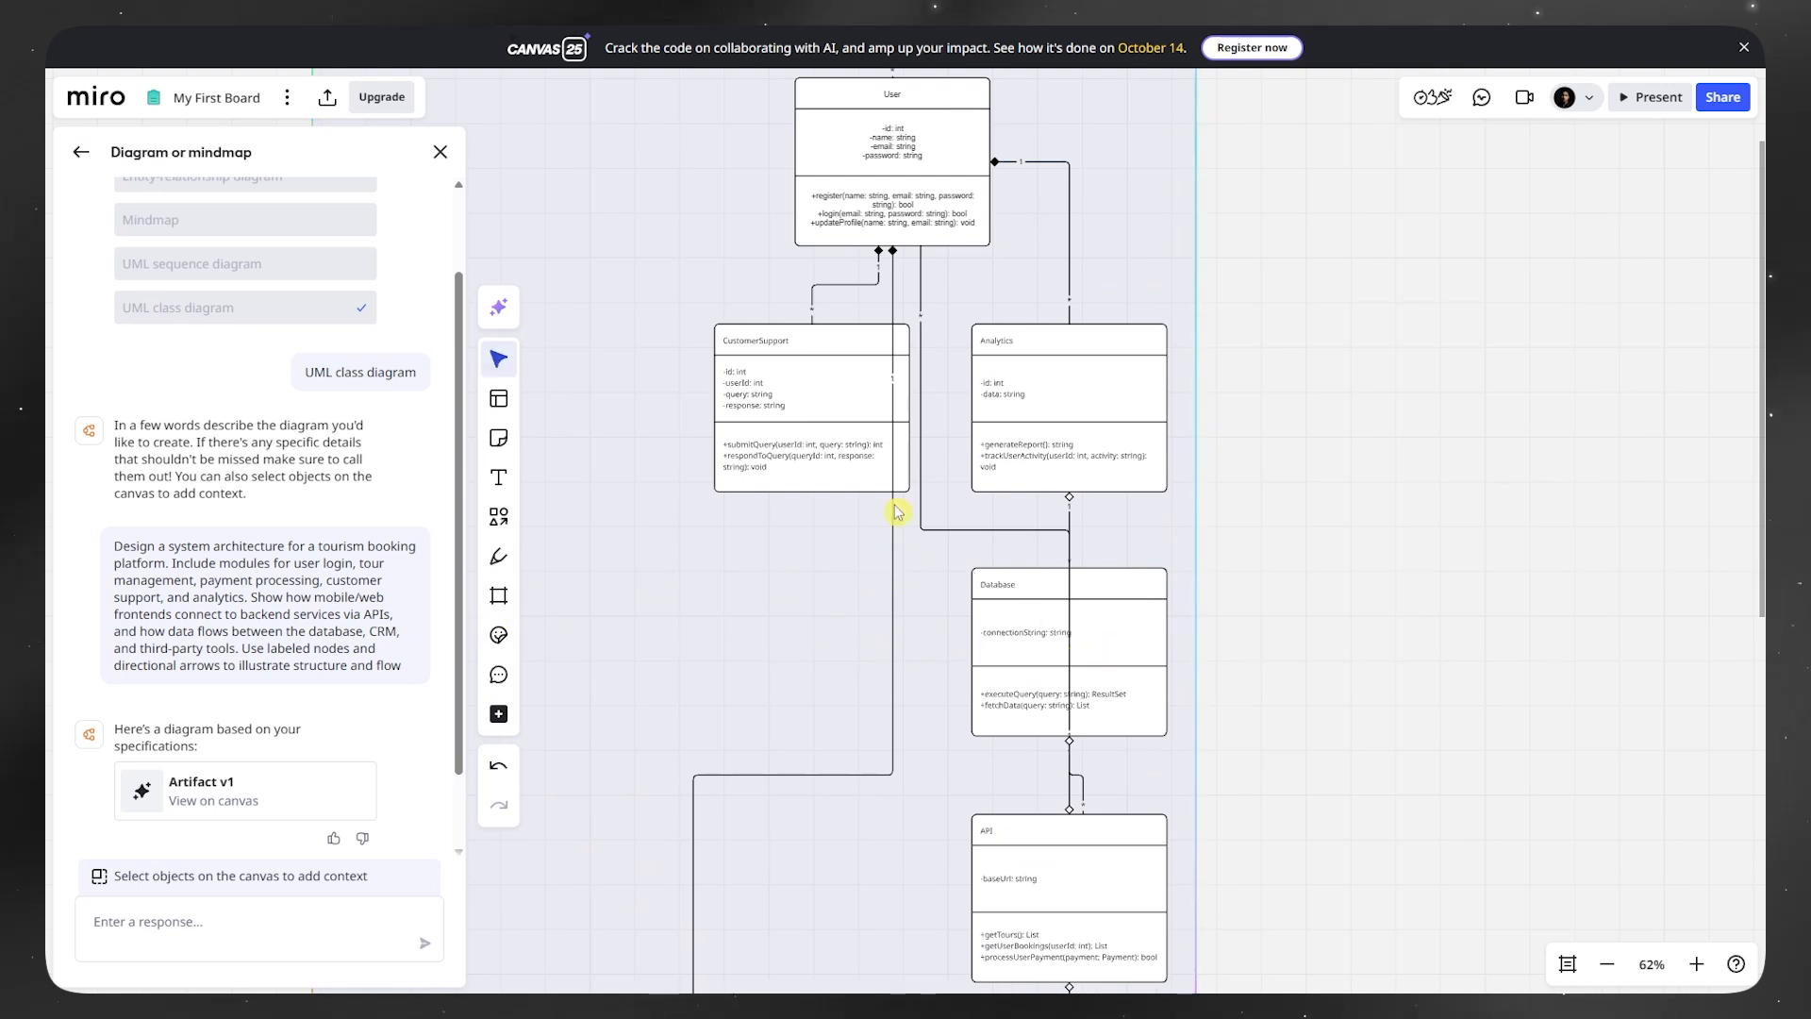
scroll(886, 335, "up", 5)
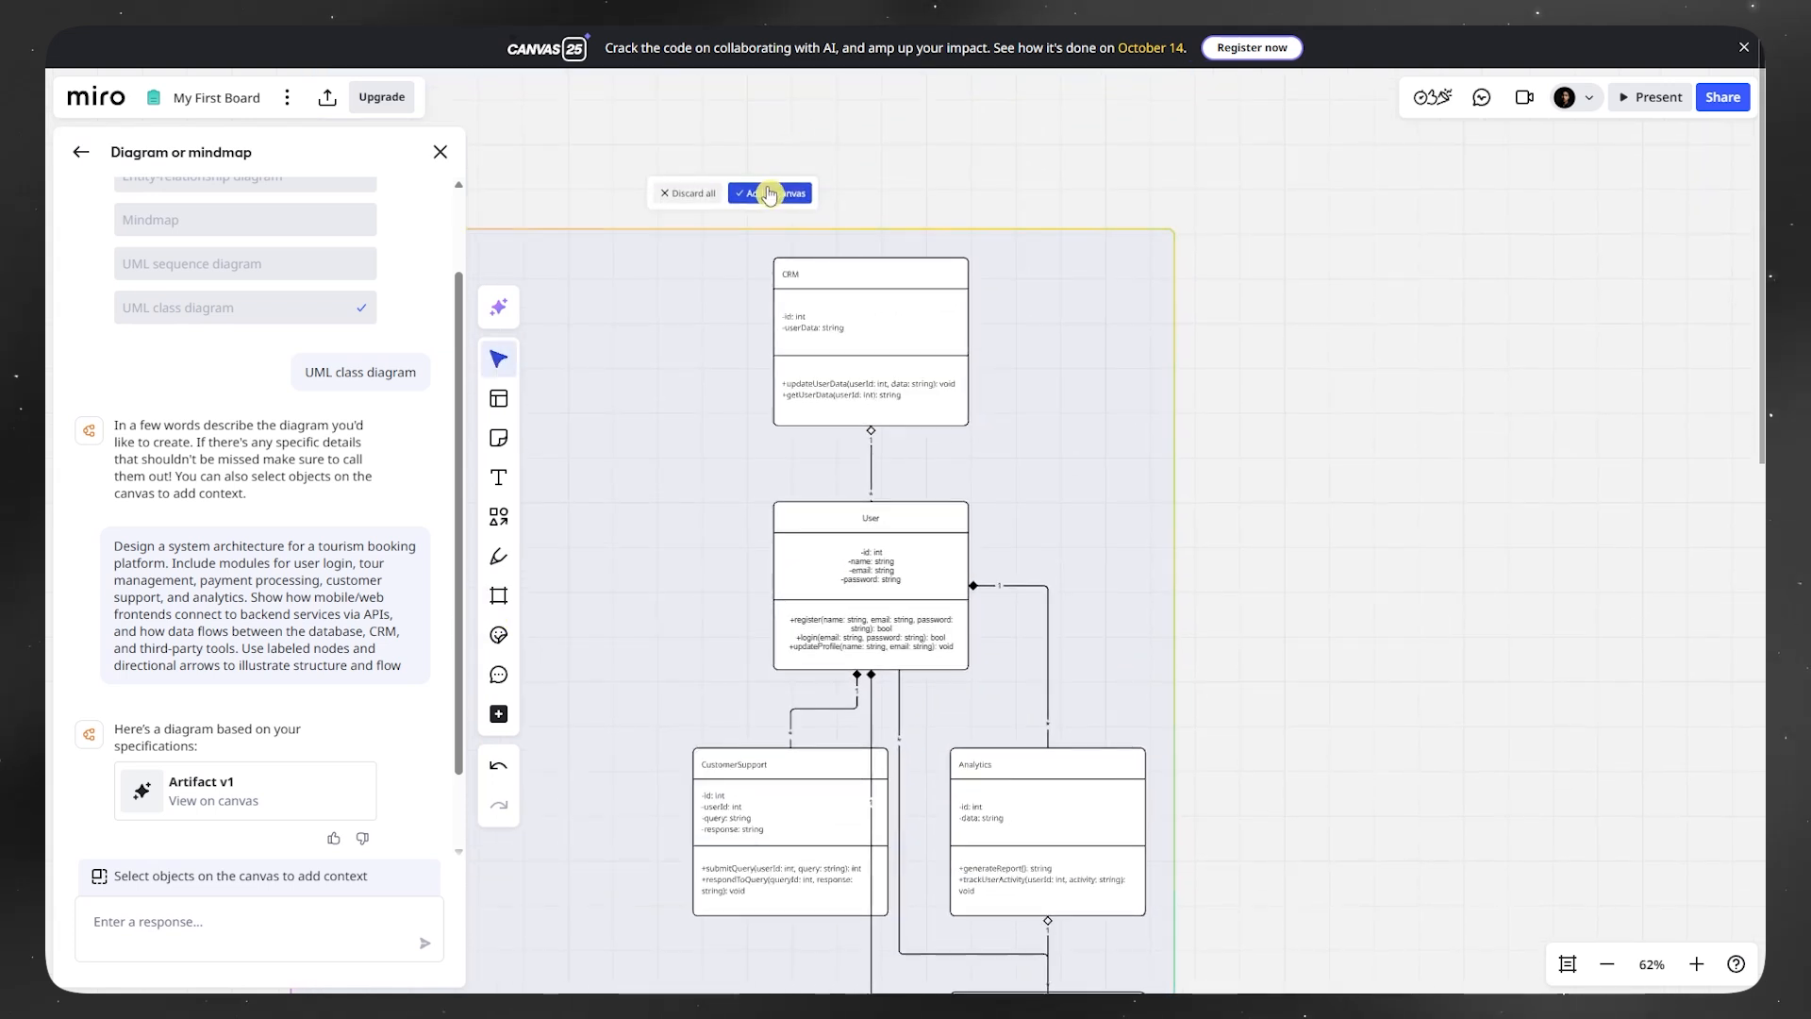
scroll(930, 745, "down", 10)
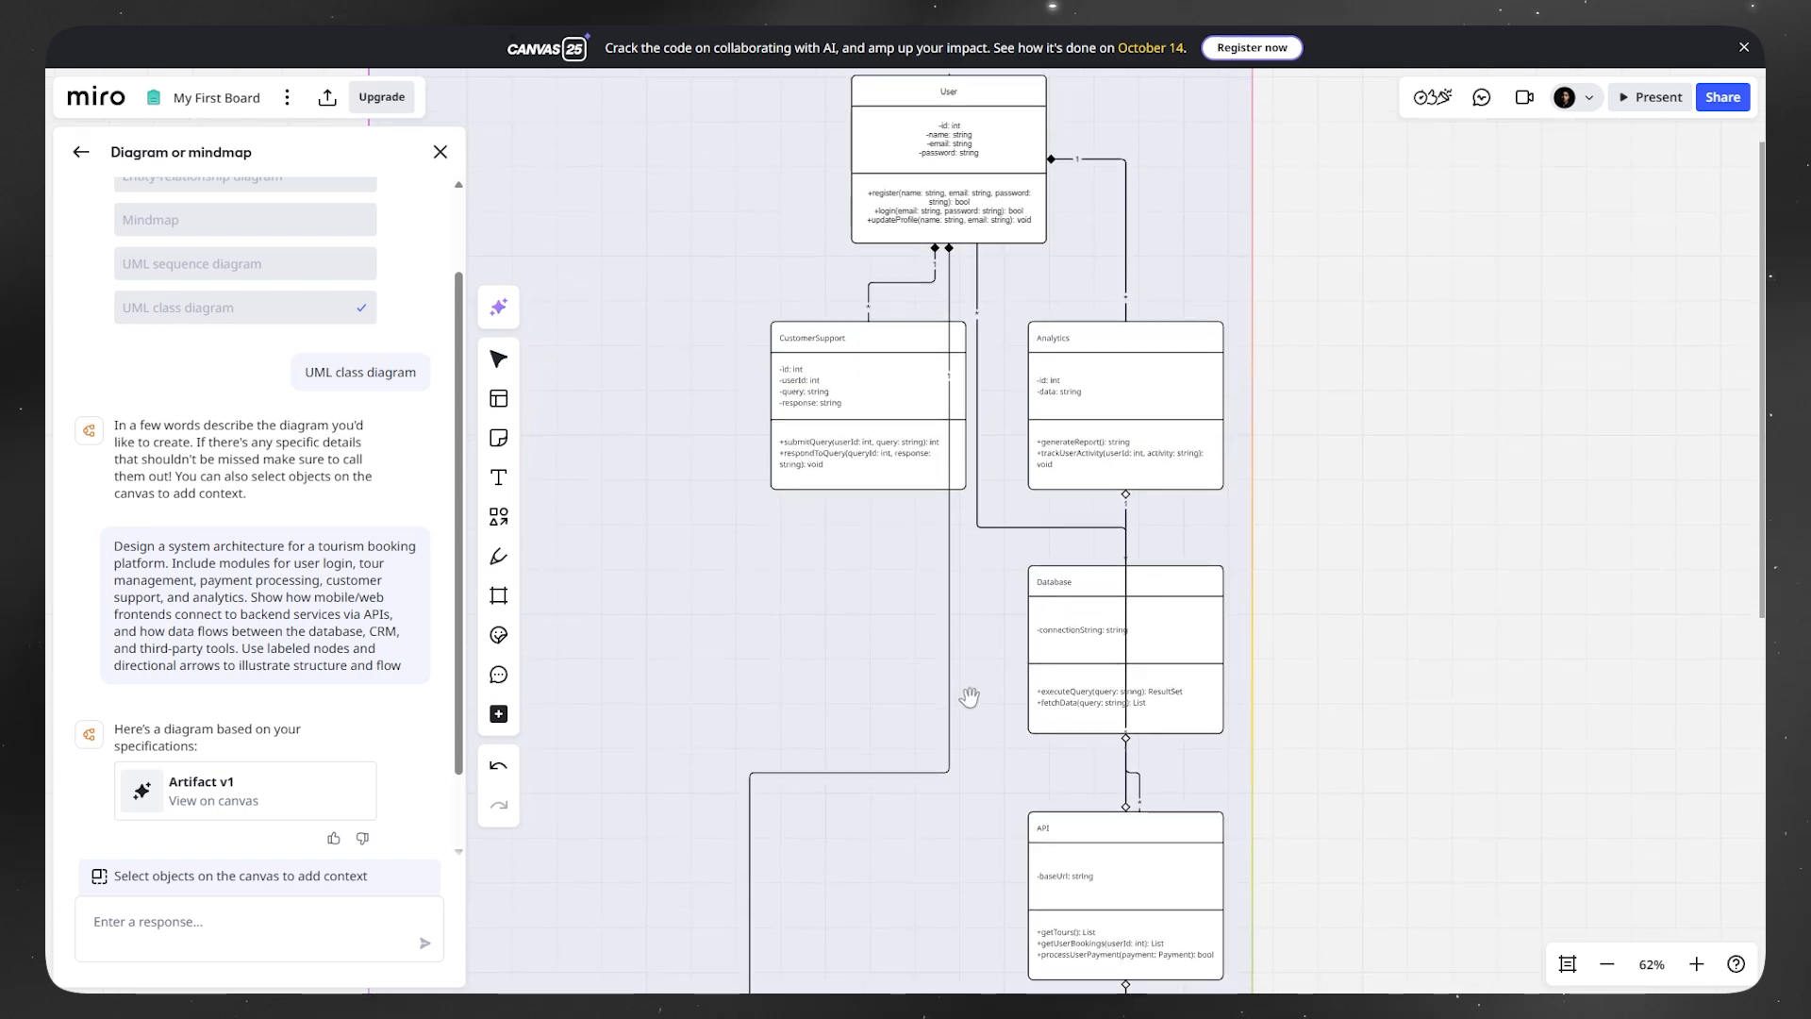
scroll(962, 627, "down", 5)
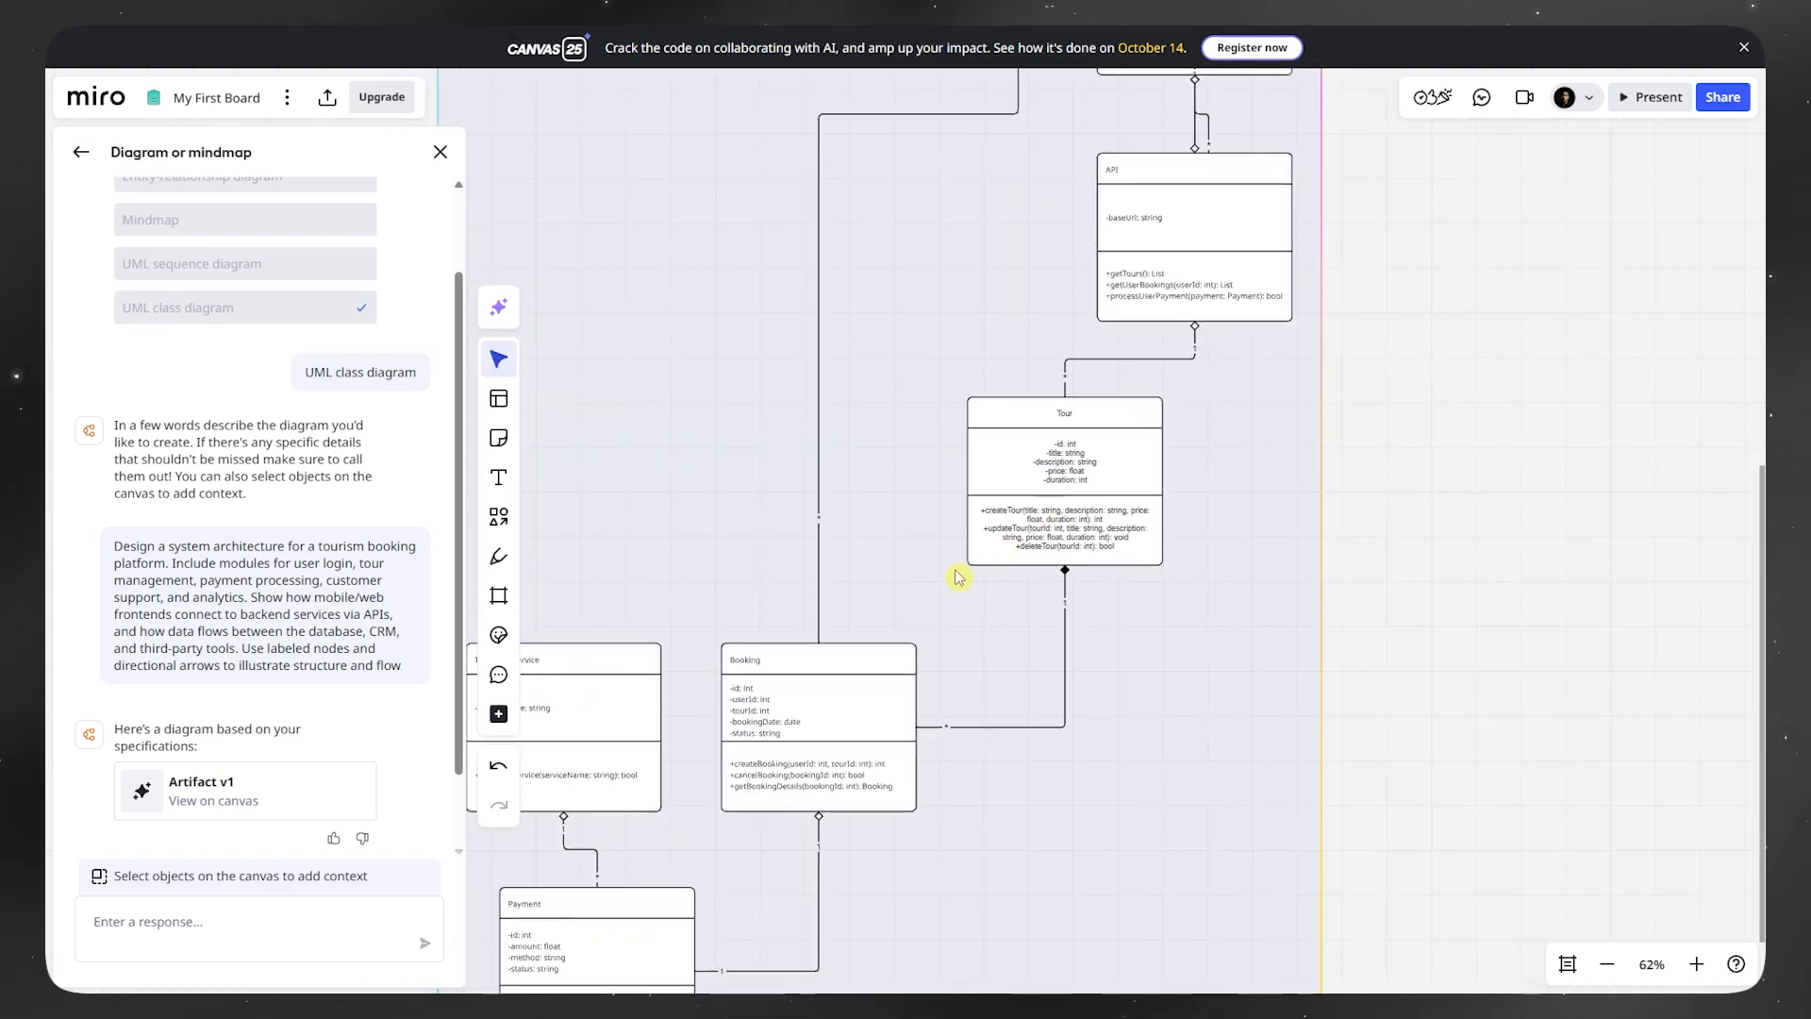
left_click(207, 920)
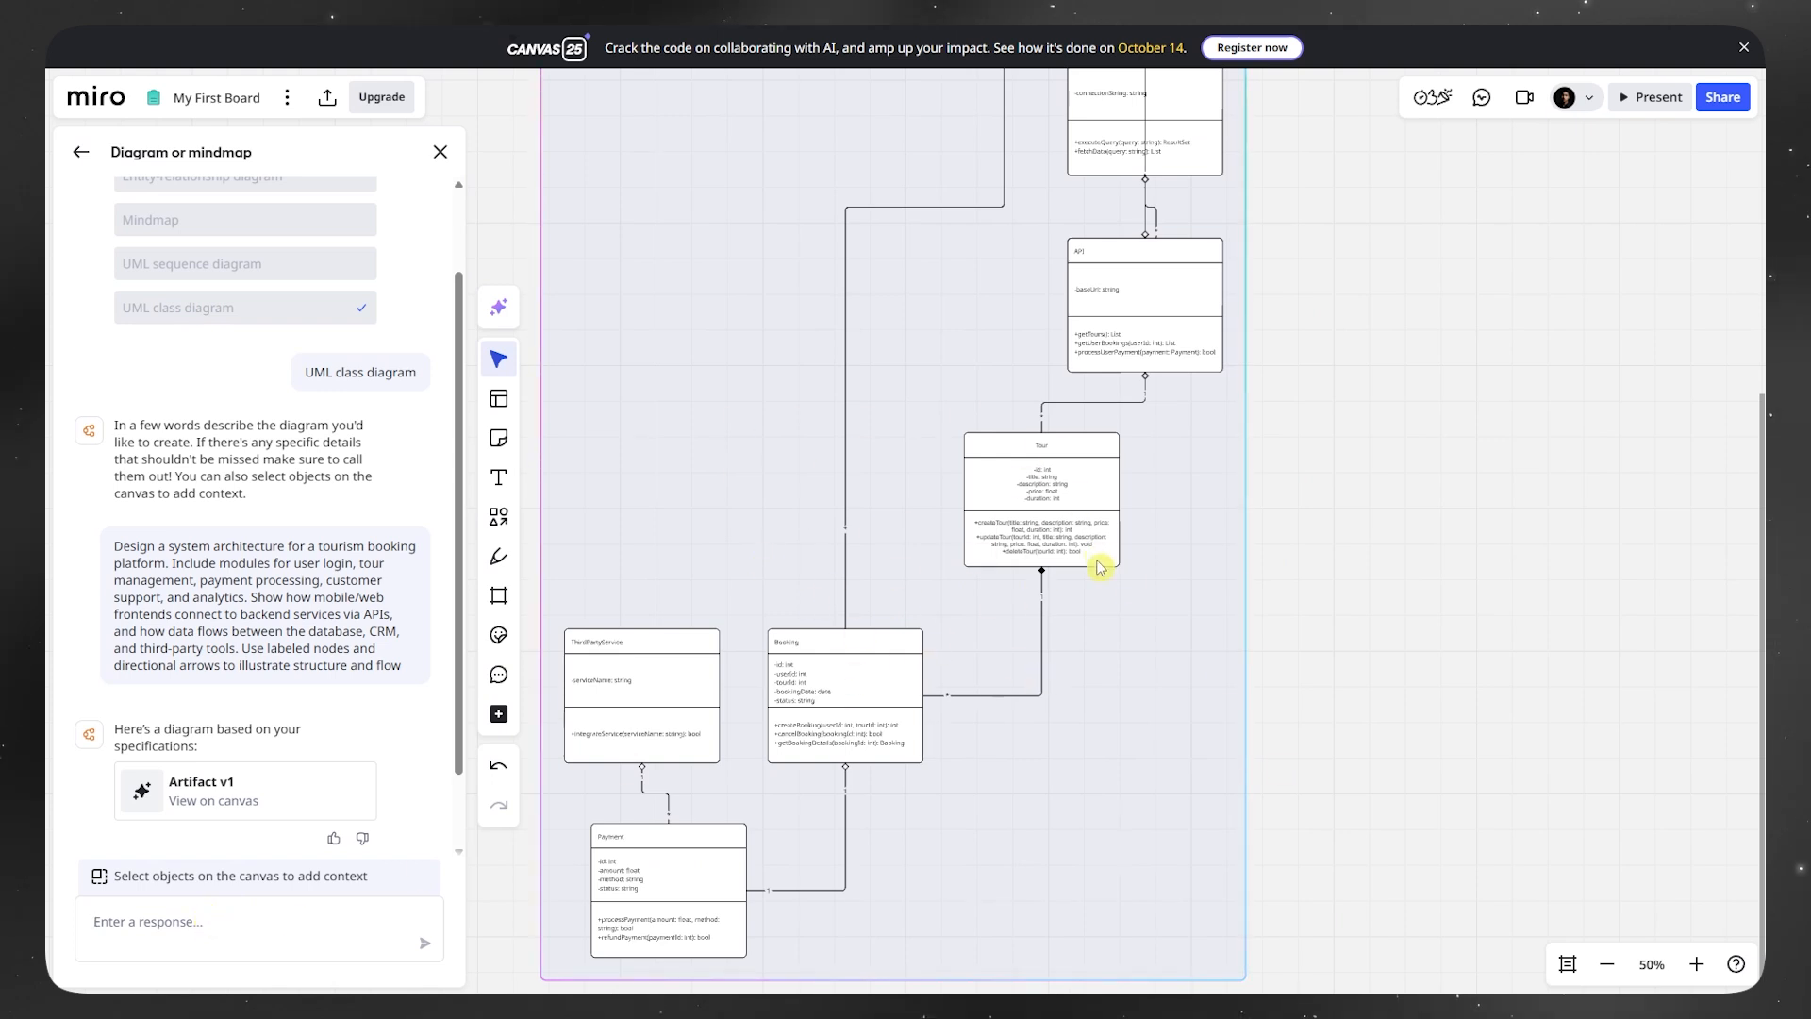
- Review the generated UML class diagram once more and add it to the canvas
left_click_drag(1160, 420, 1164, 768)
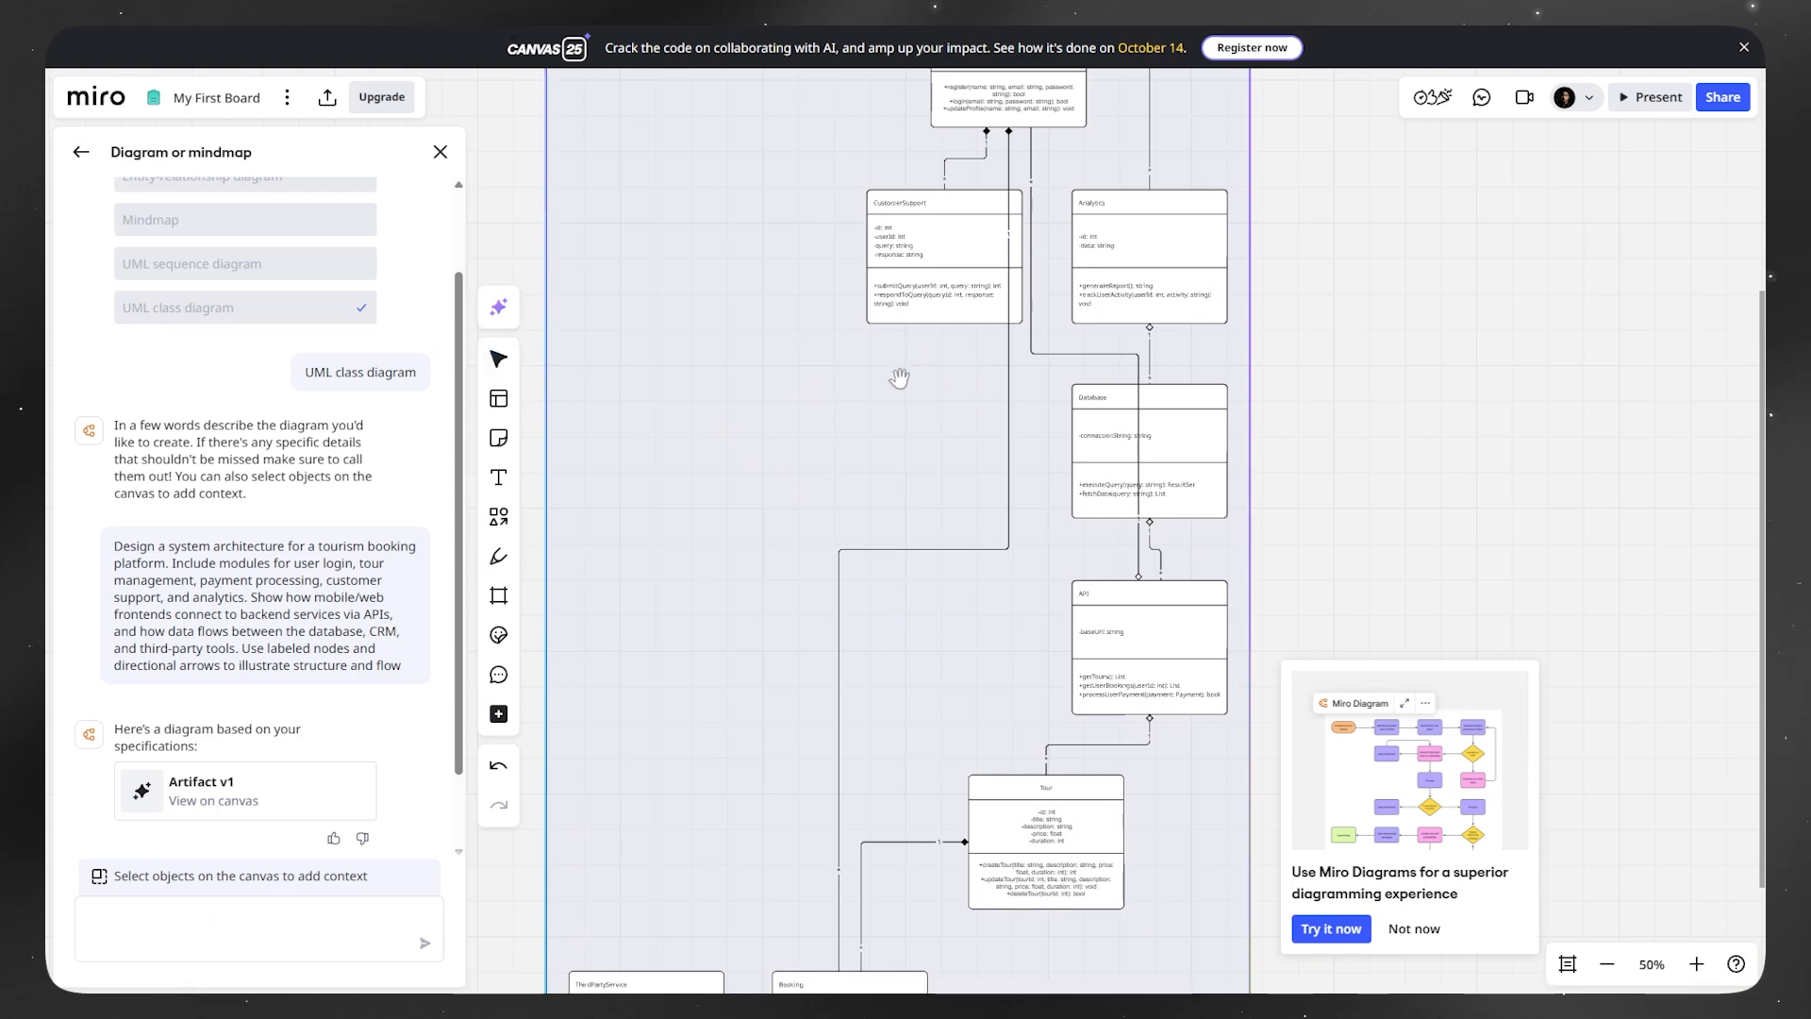
scroll(906, 384, "up", 5)
scroll(920, 386, "up", 3)
scroll(901, 471, "down", 7)
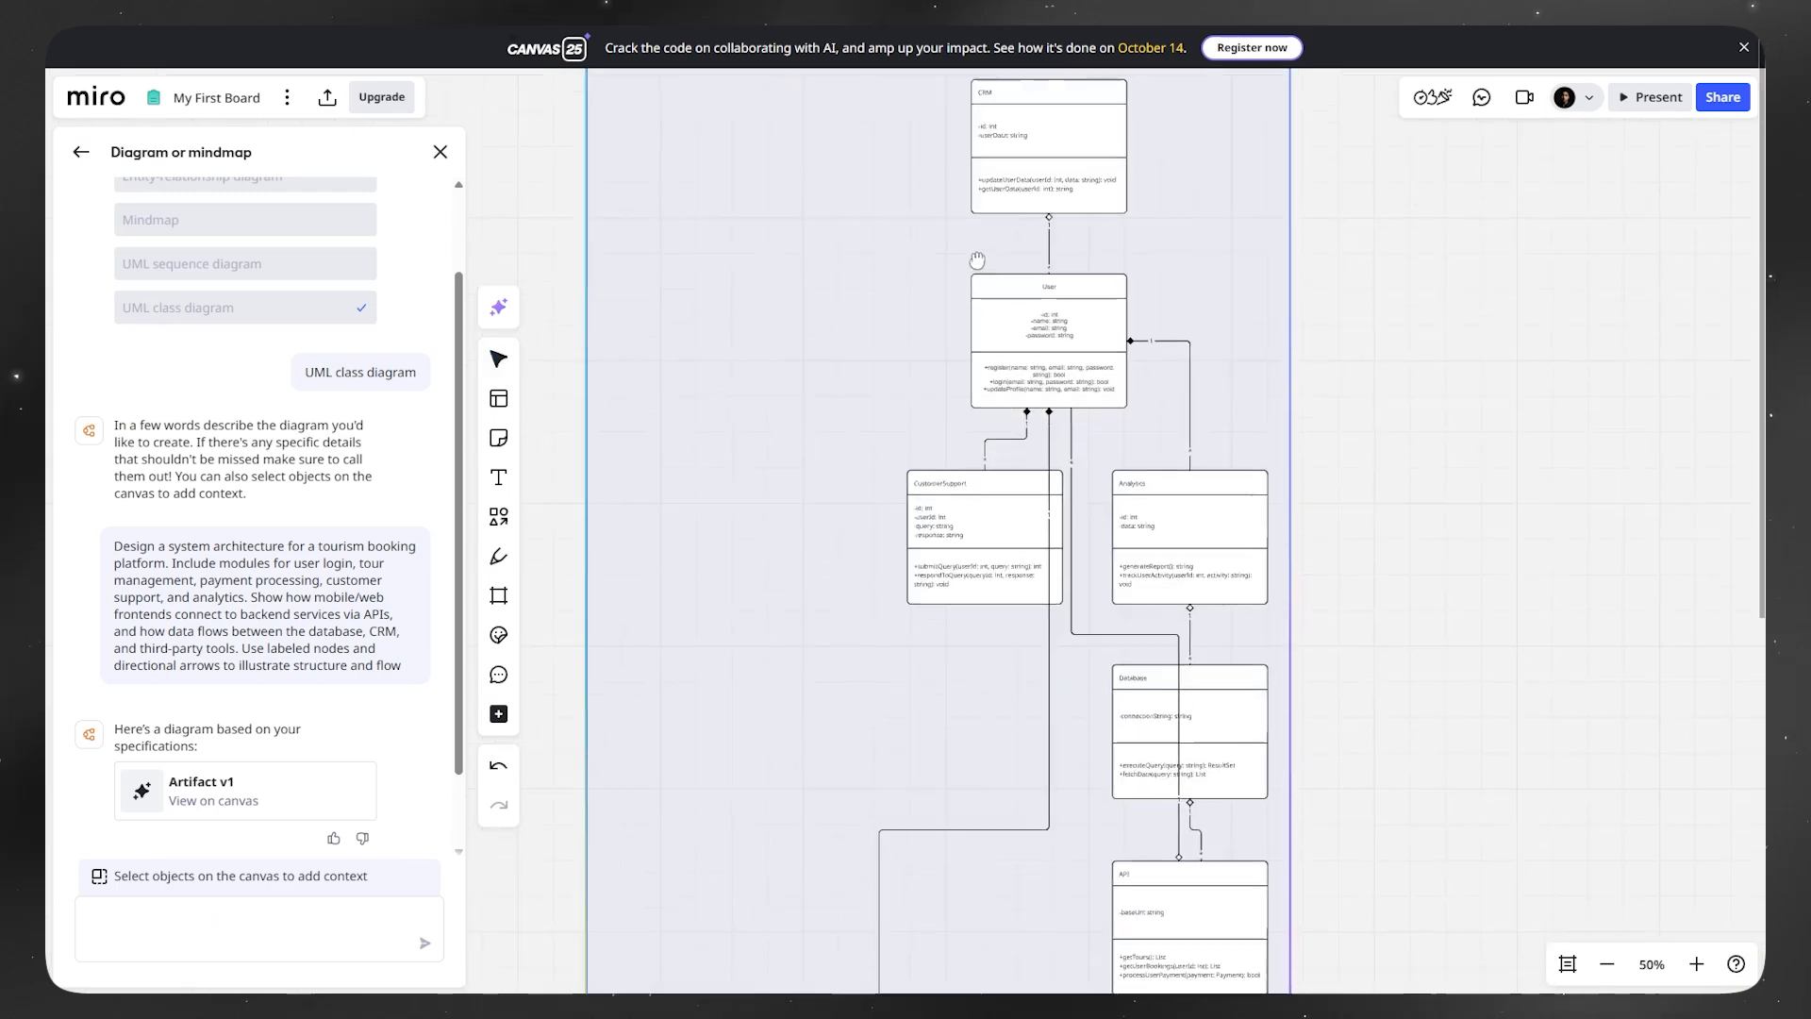
left_click_drag(894, 542, 852, 686)
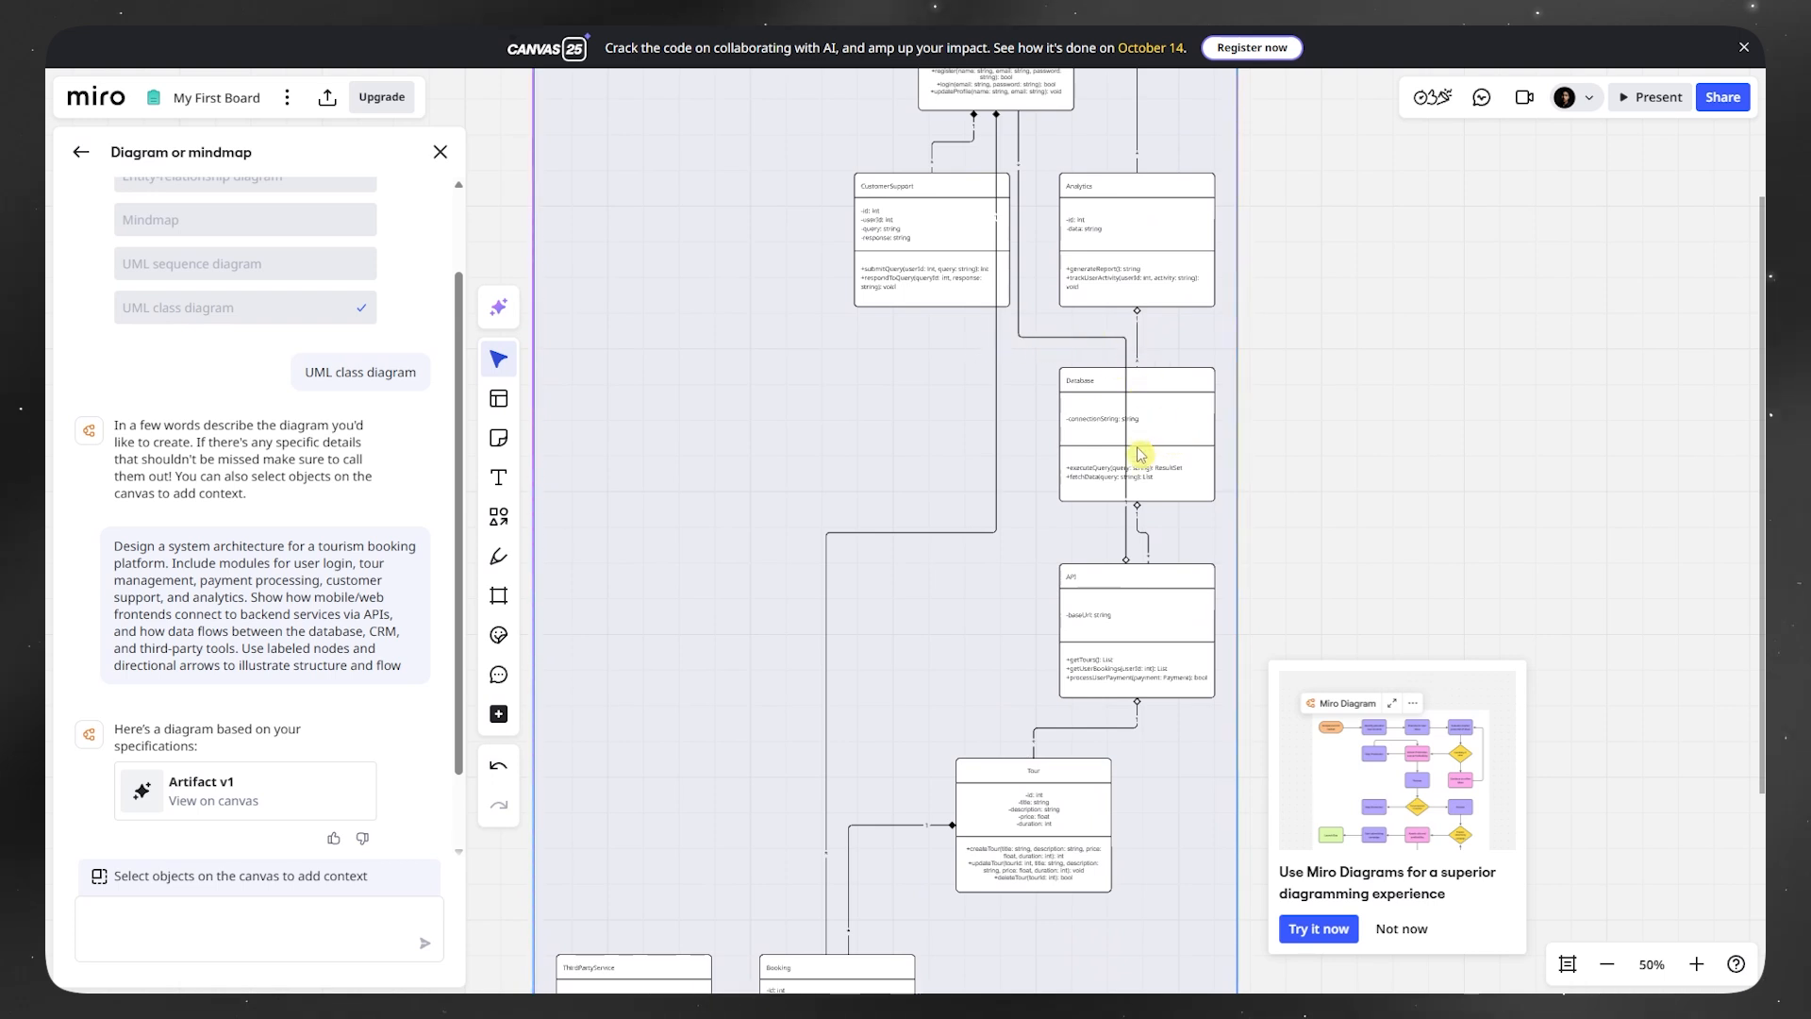
left_click_drag(1017, 294, 1029, 736)
left_click(932, 167)
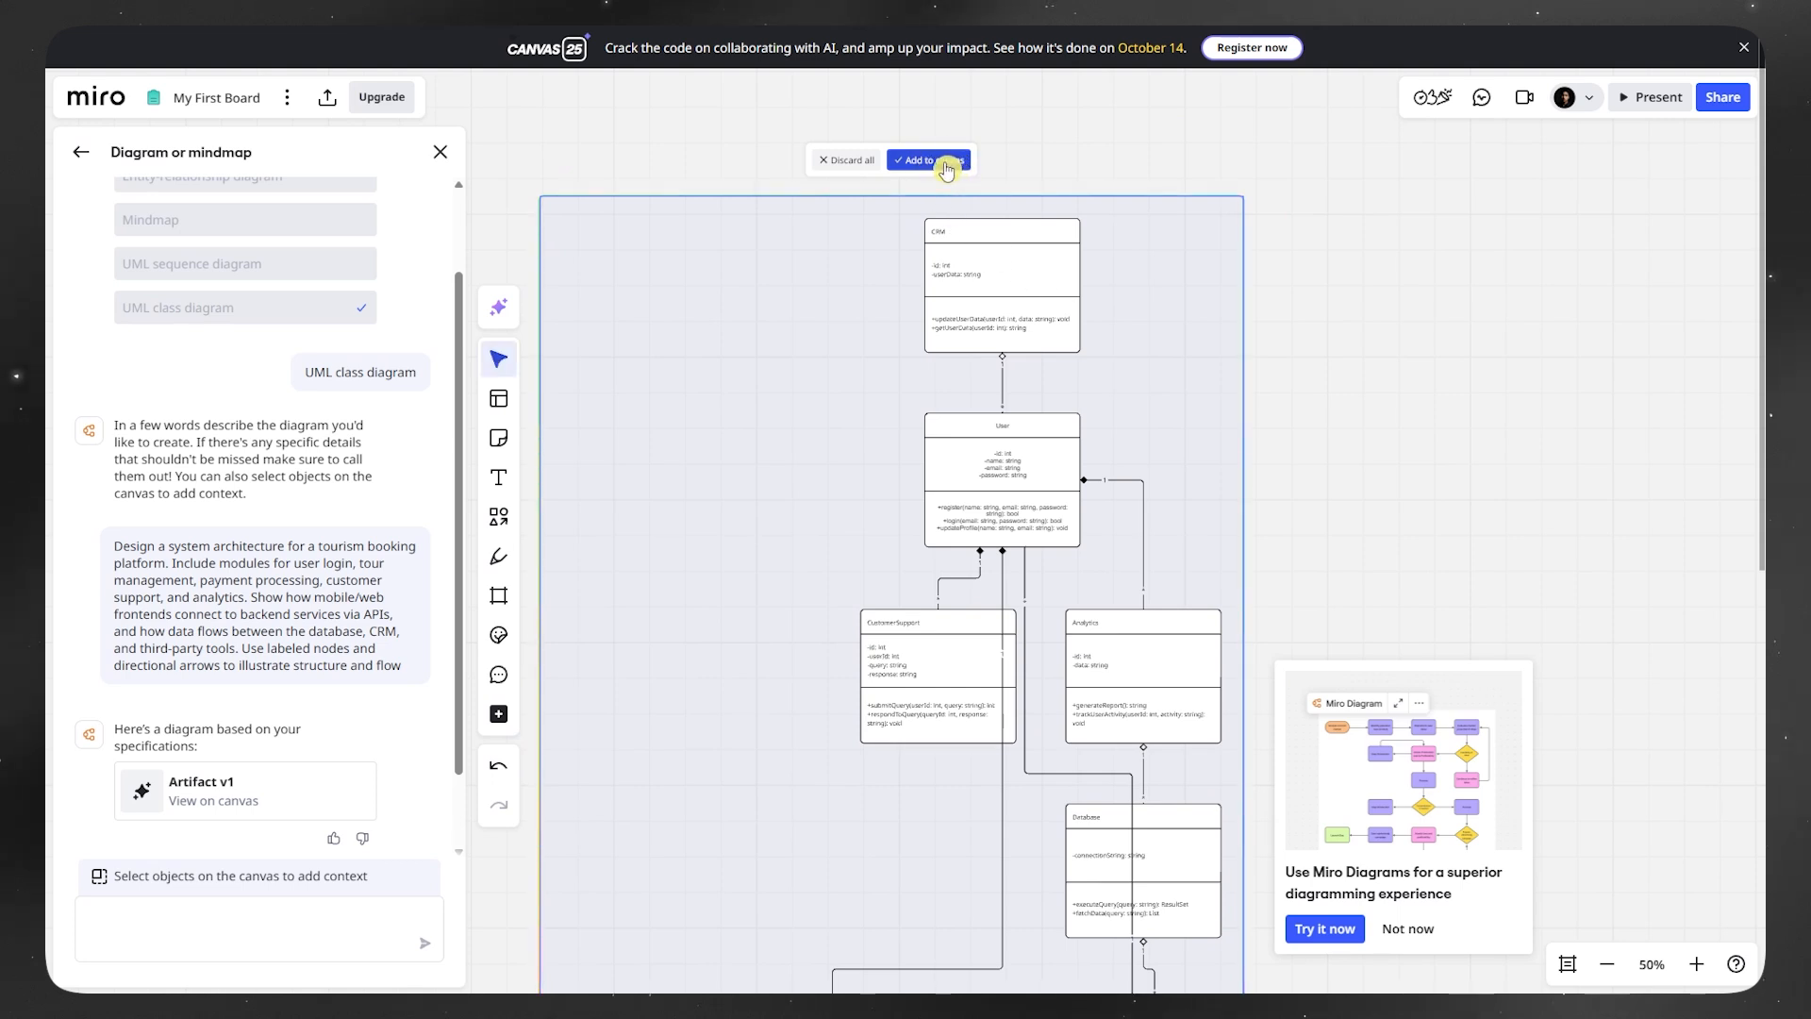
left_click(946, 169)
left_click(793, 515)
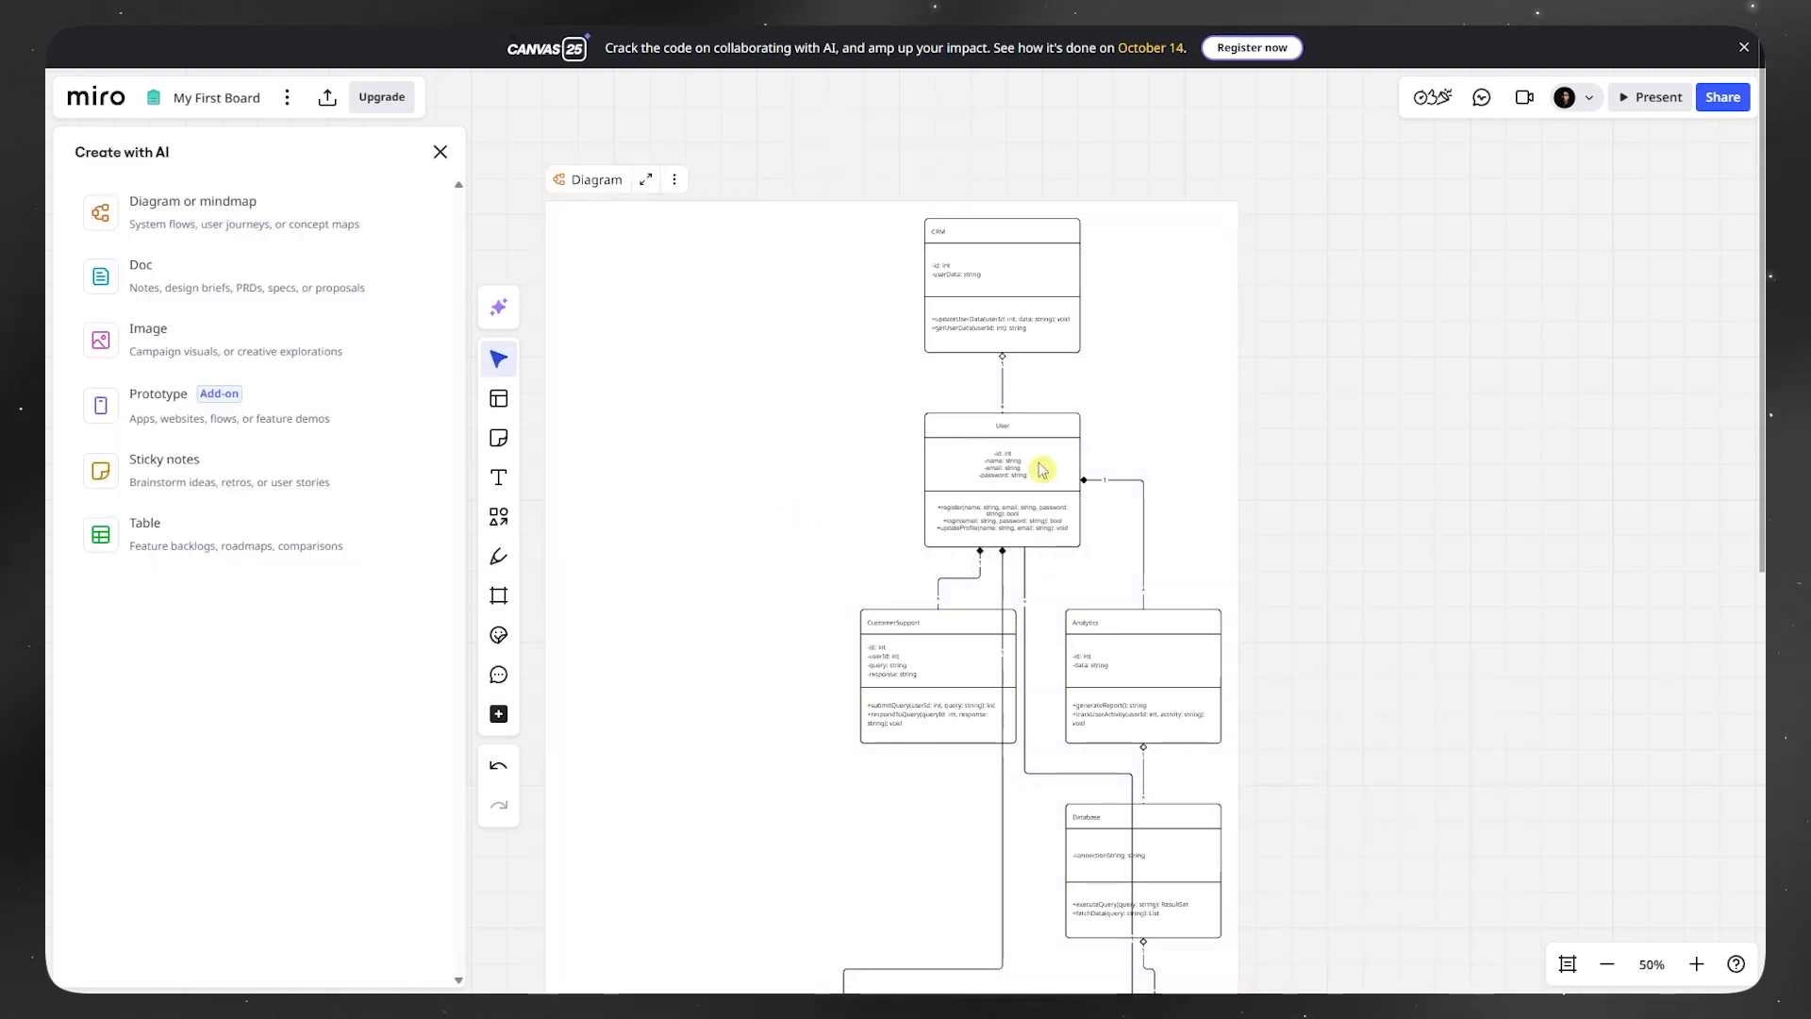
- Reroute the connector between User and API so it runs beside the Database box instead of through it
left_click(1042, 469)
left_click_drag(925, 760, 829, 283)
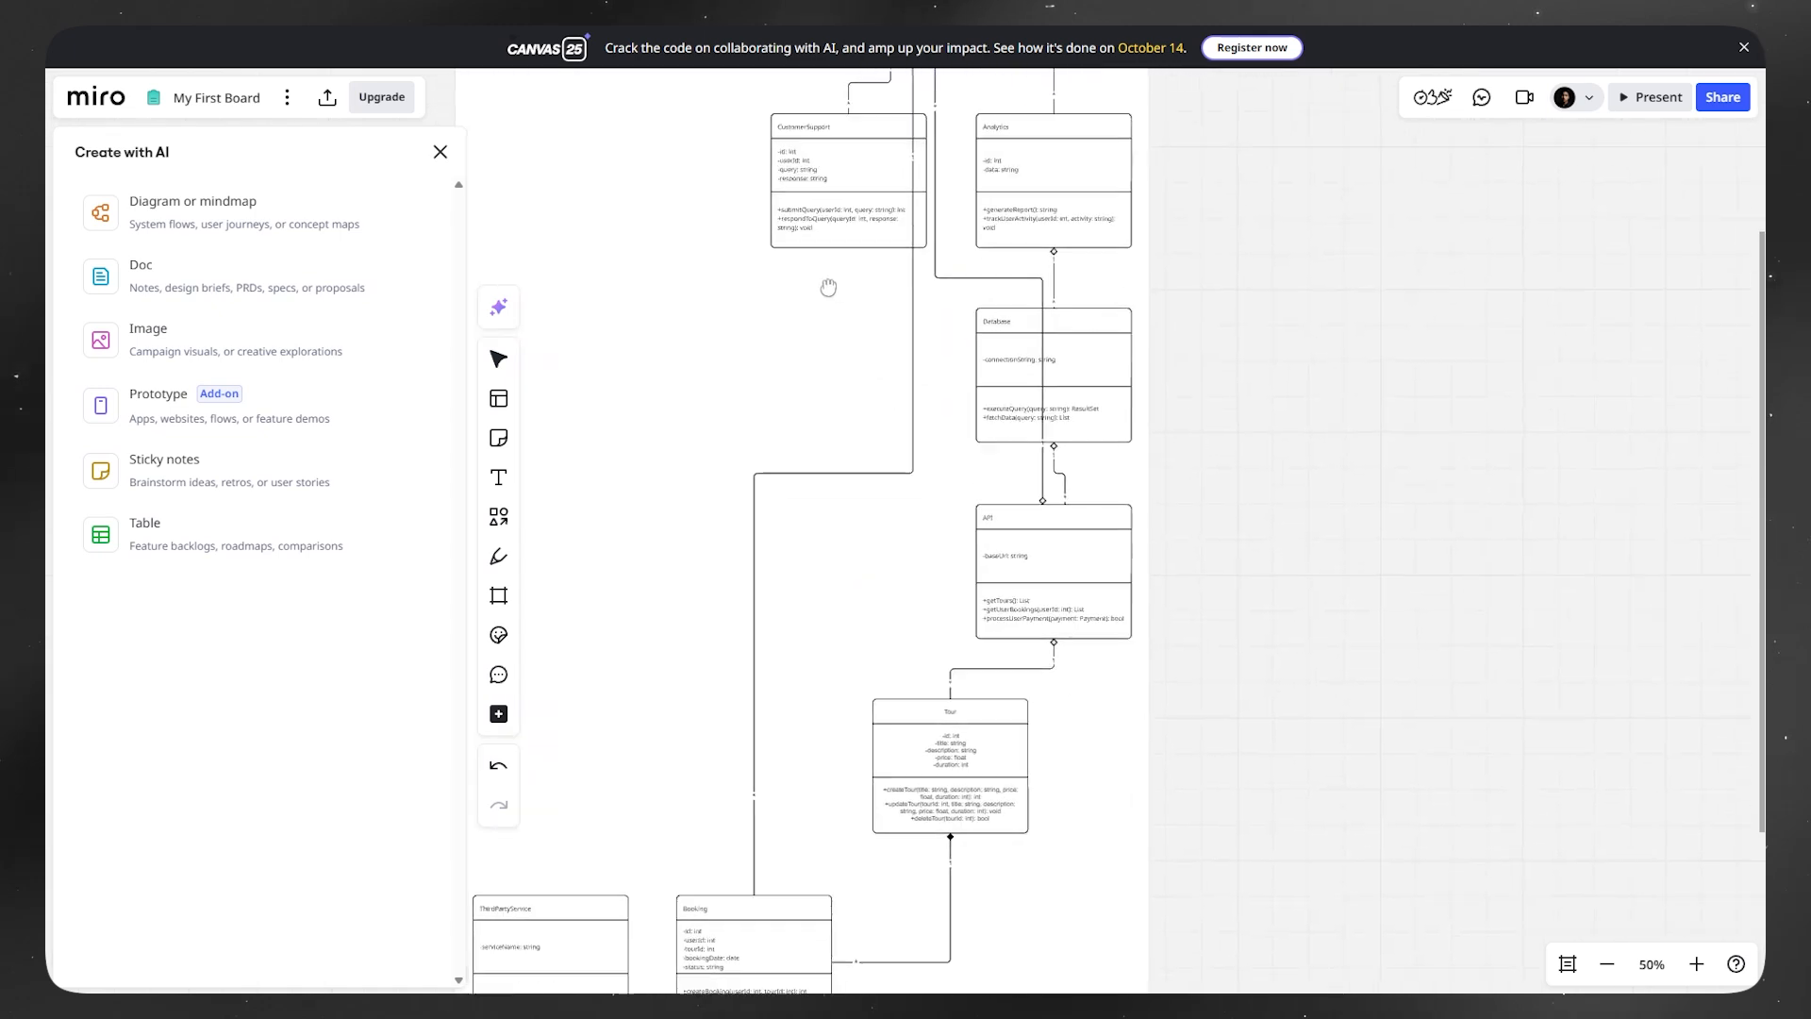
left_click(1024, 283)
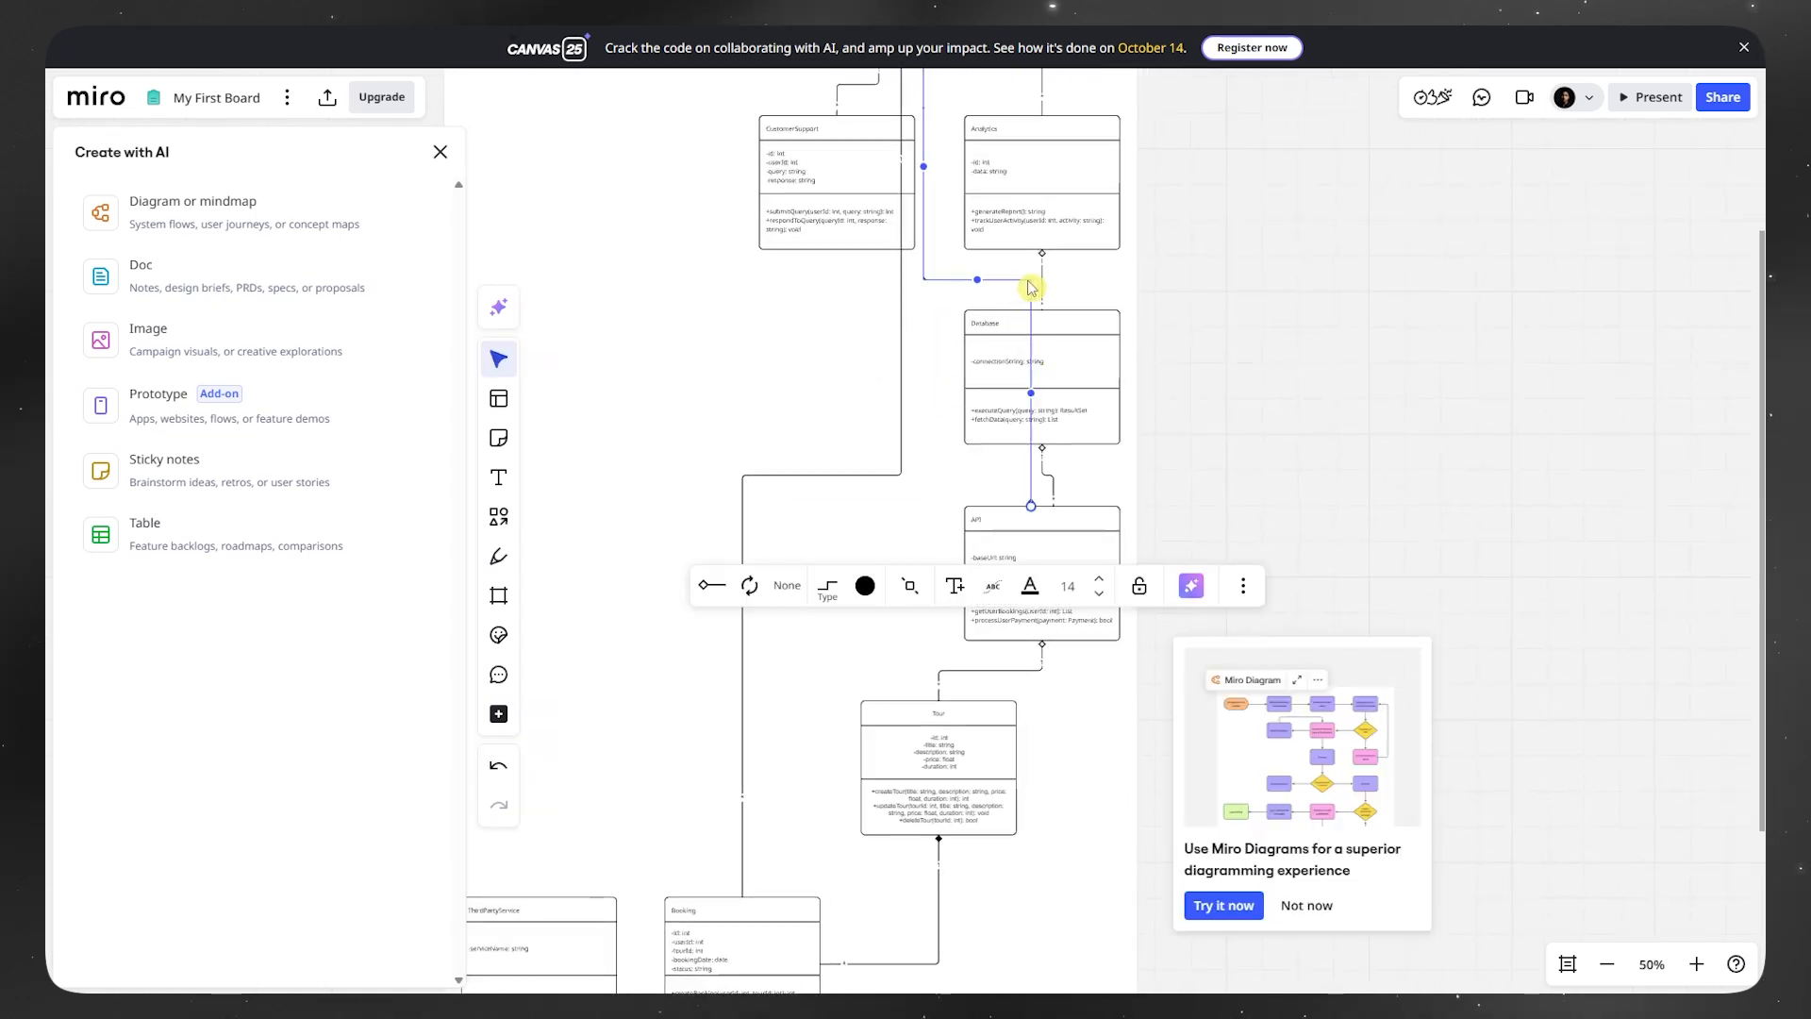
left_click_drag(1030, 394, 942, 404)
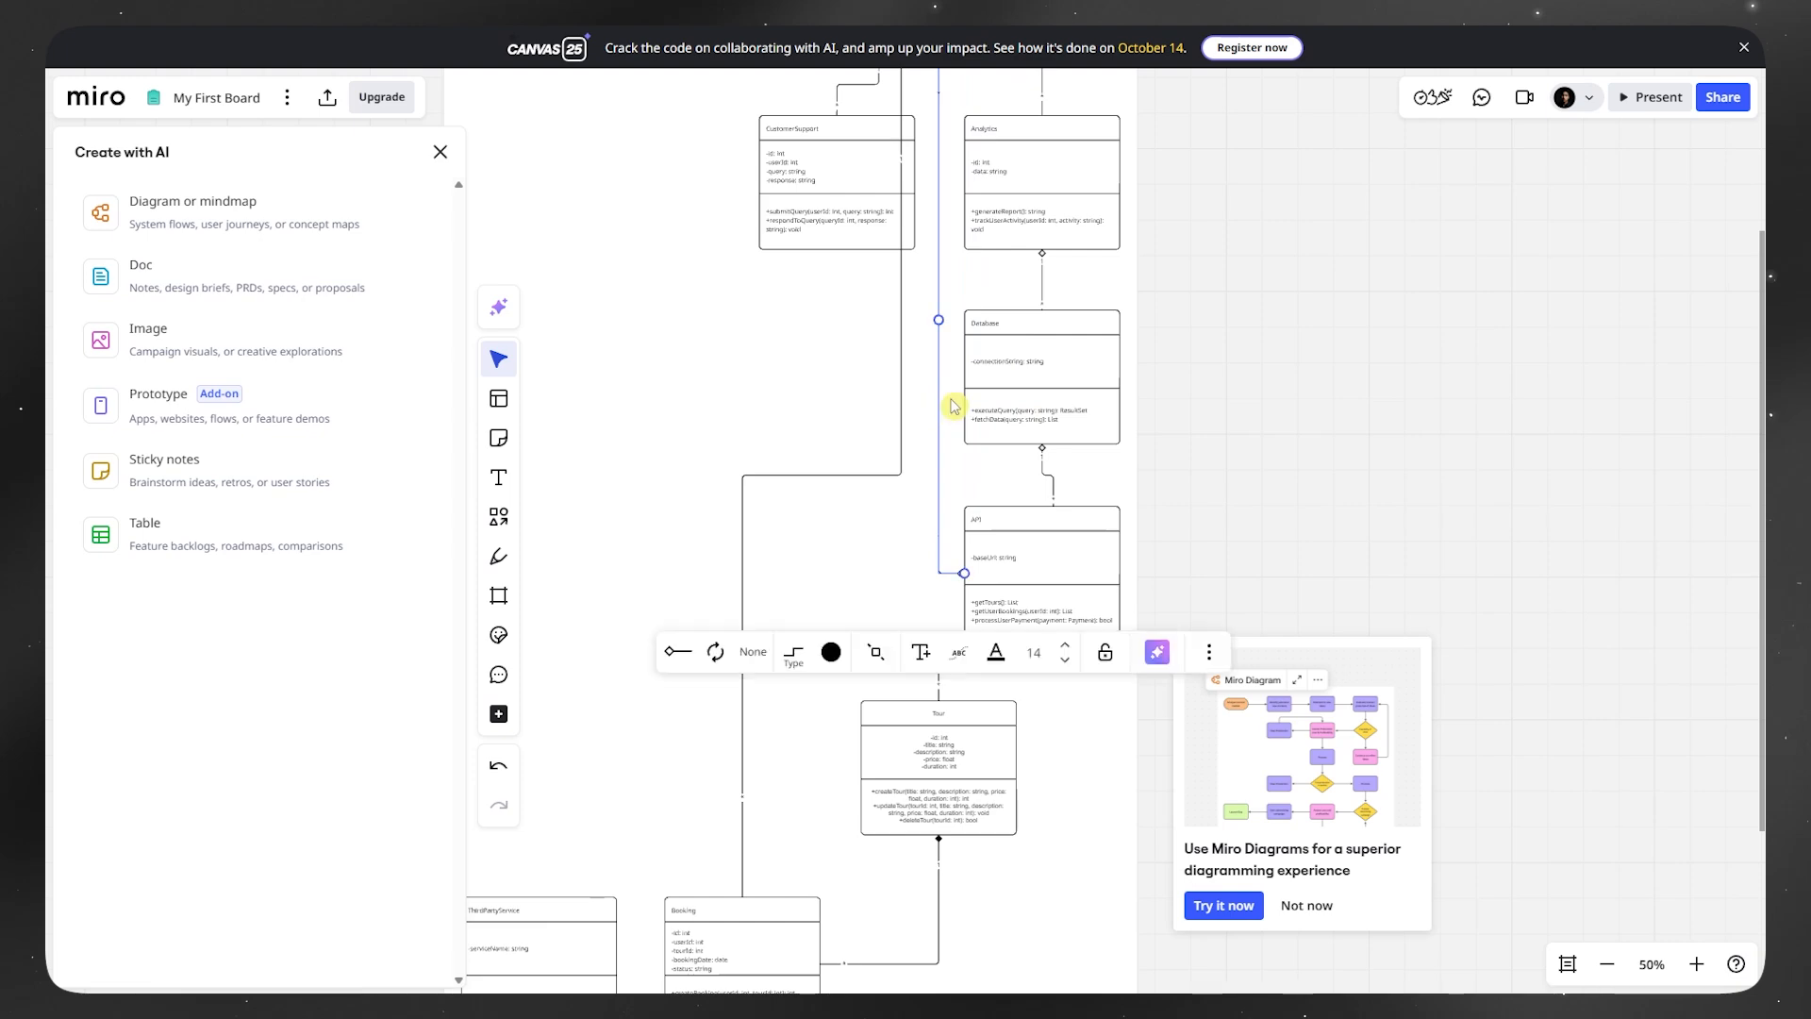
scroll(947, 406, "up", 2)
left_click(1283, 360)
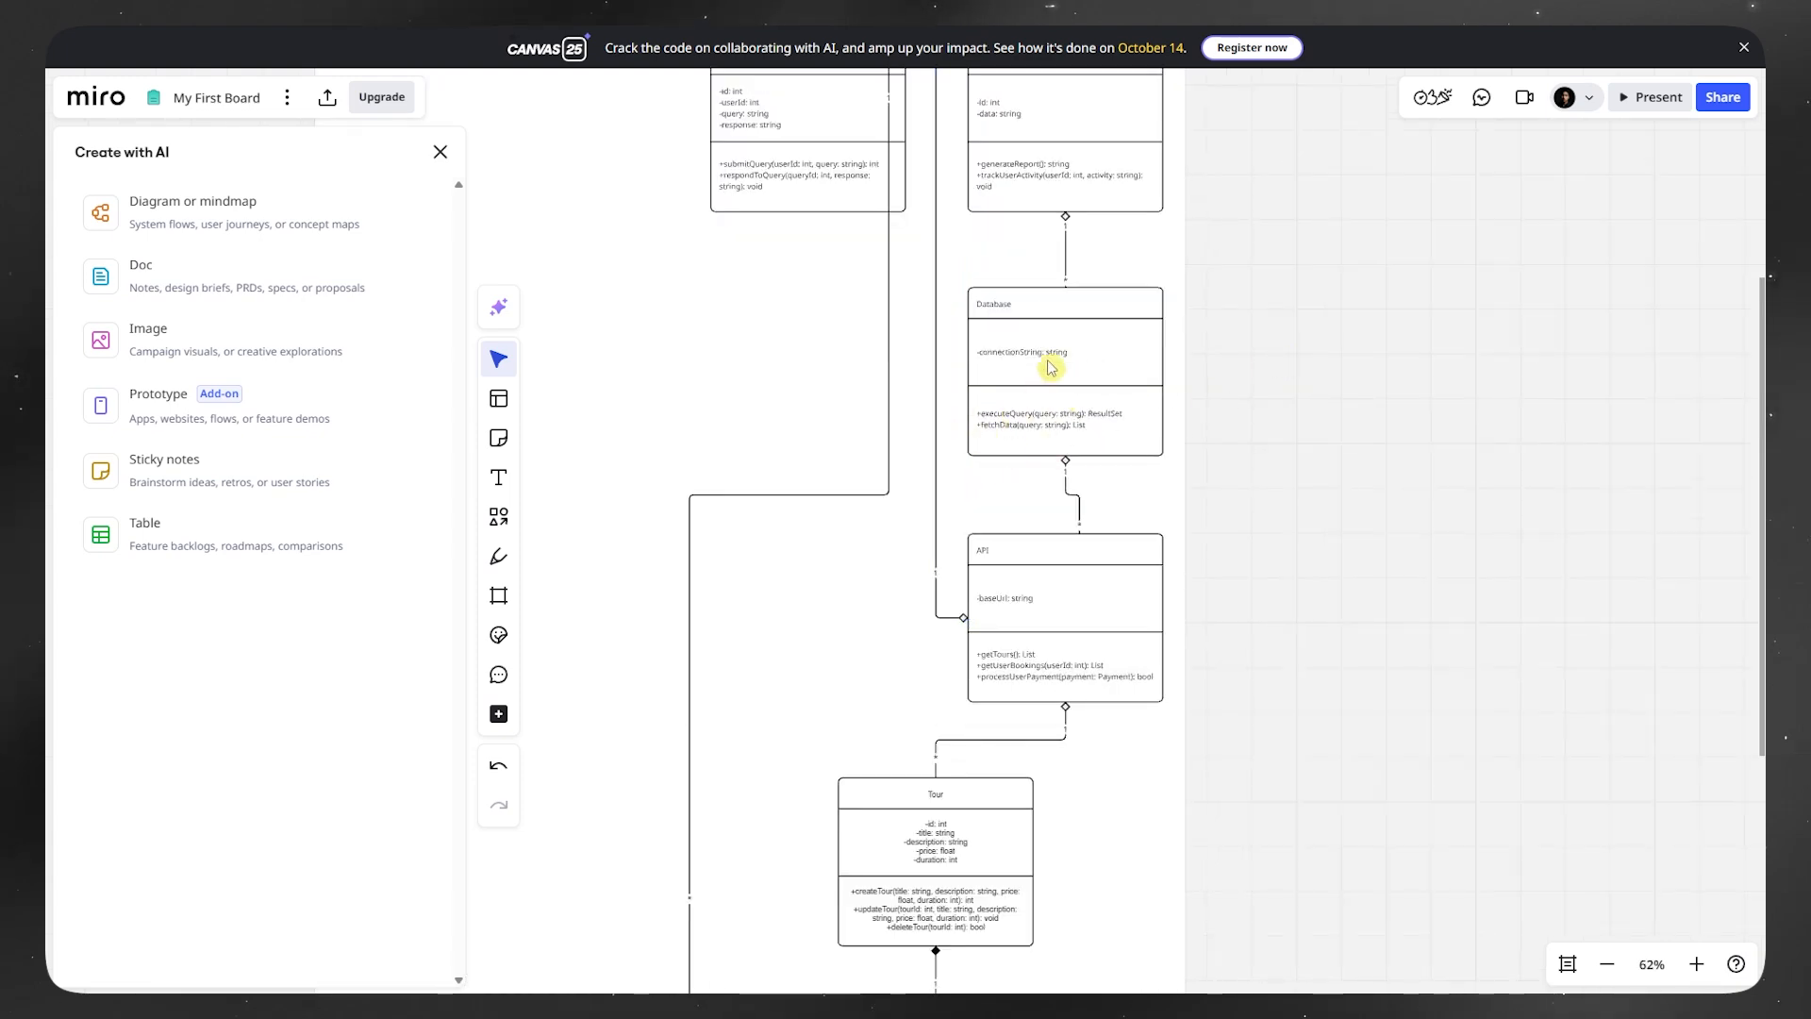
- Shift the Analytics box slightly up and move the CustomerSupport box left, clear of the vertical connectors
scroll(1073, 356, "up", 1)
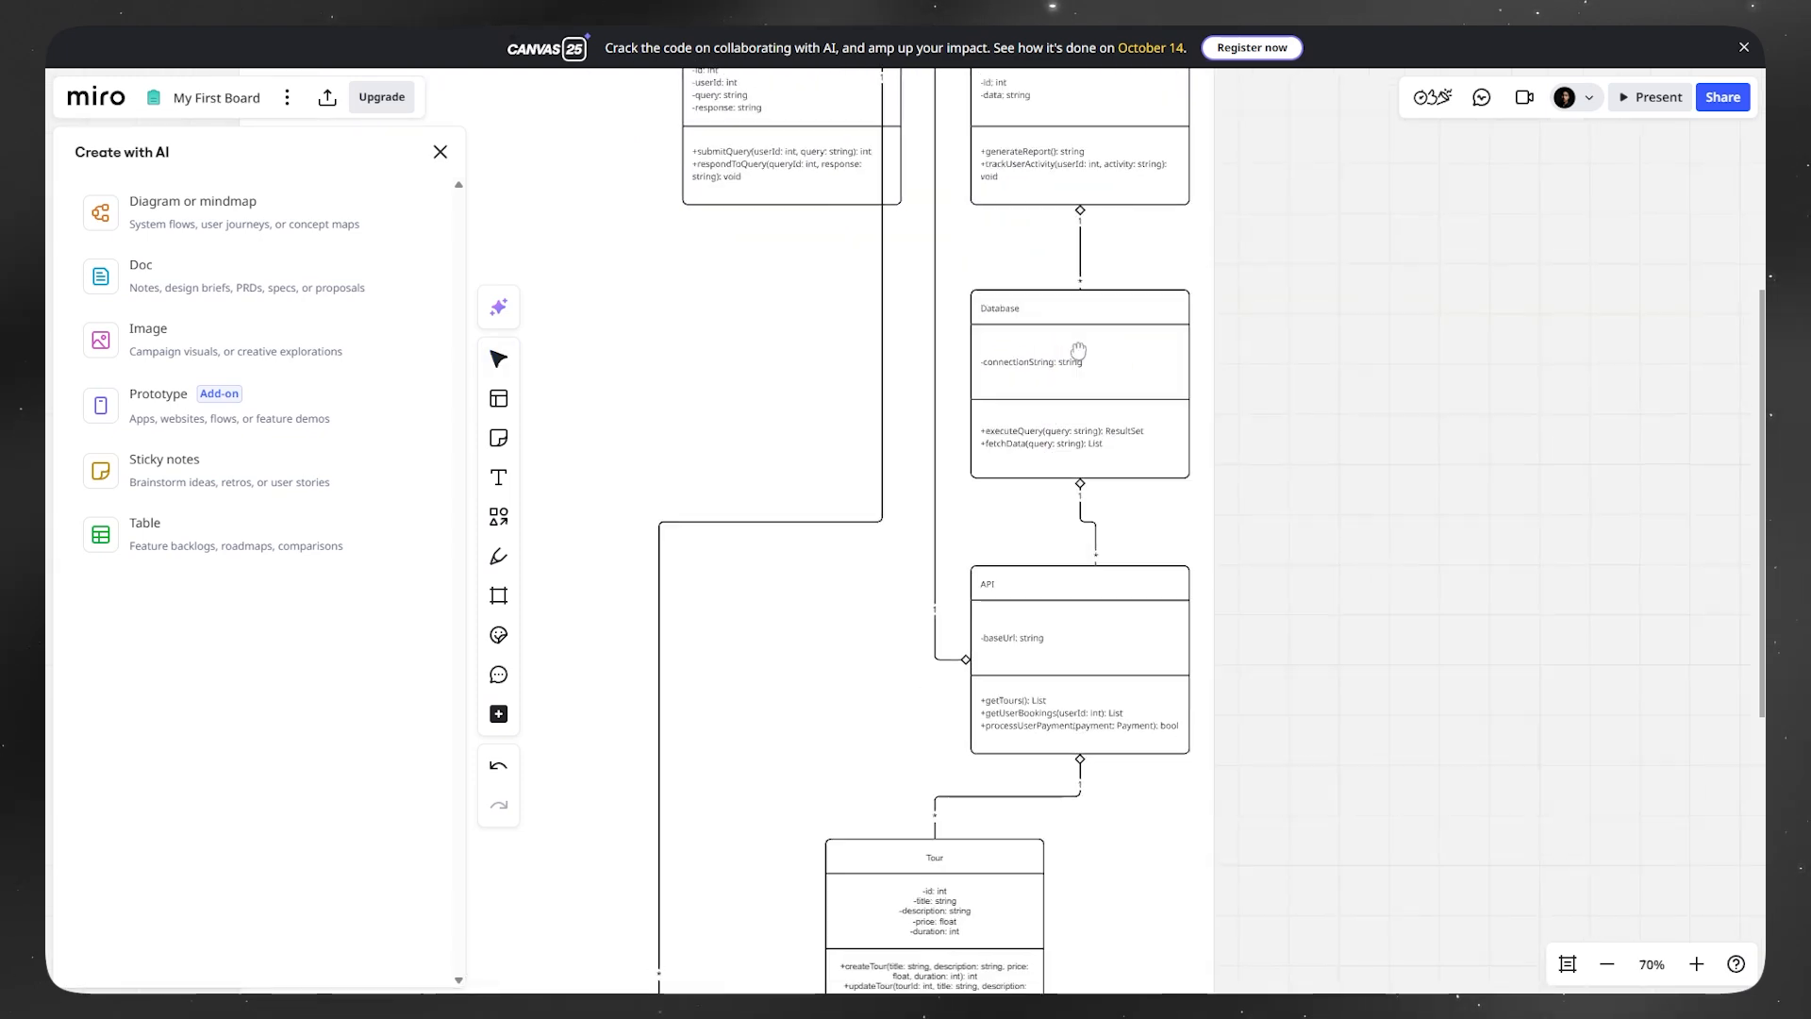
left_click_drag(1078, 351, 1106, 571)
left_click_drag(996, 243, 999, 457)
scroll(999, 453, "down", 4)
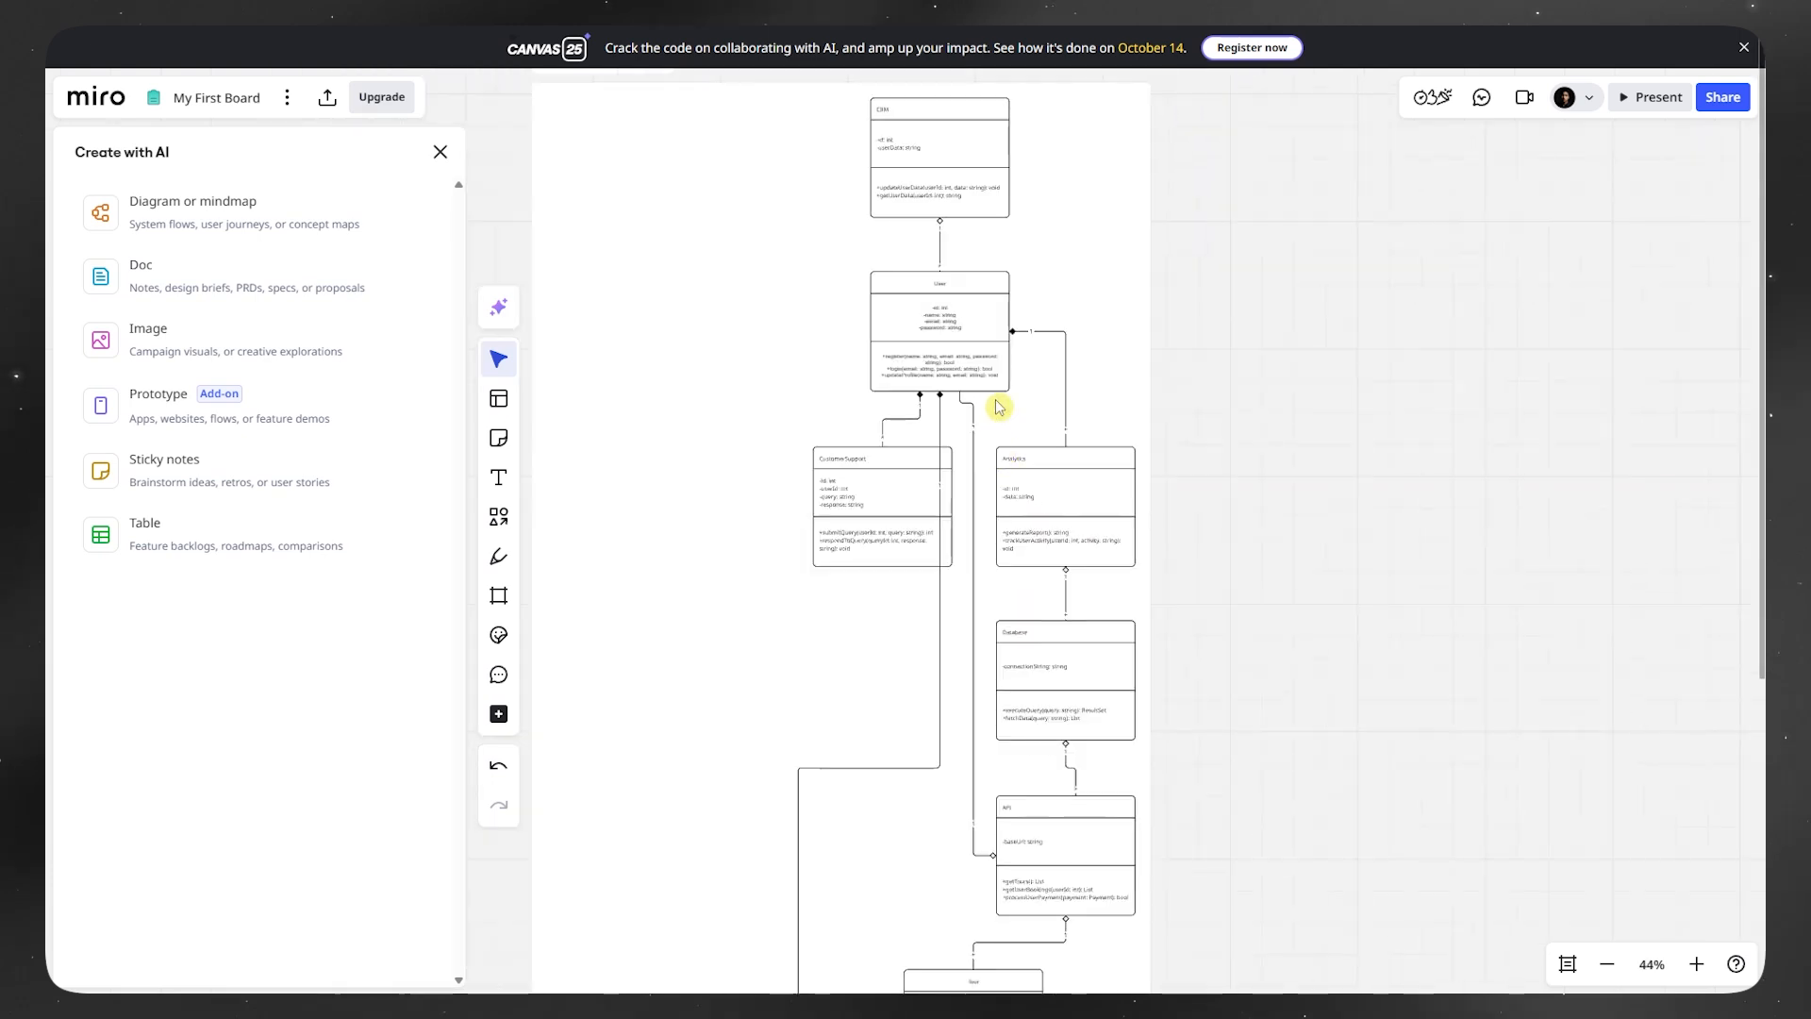
scroll(1002, 424, "down", 1)
left_click_drag(1018, 538, 1052, 469)
left_click(914, 469)
left_click_drag(914, 469, 731, 477)
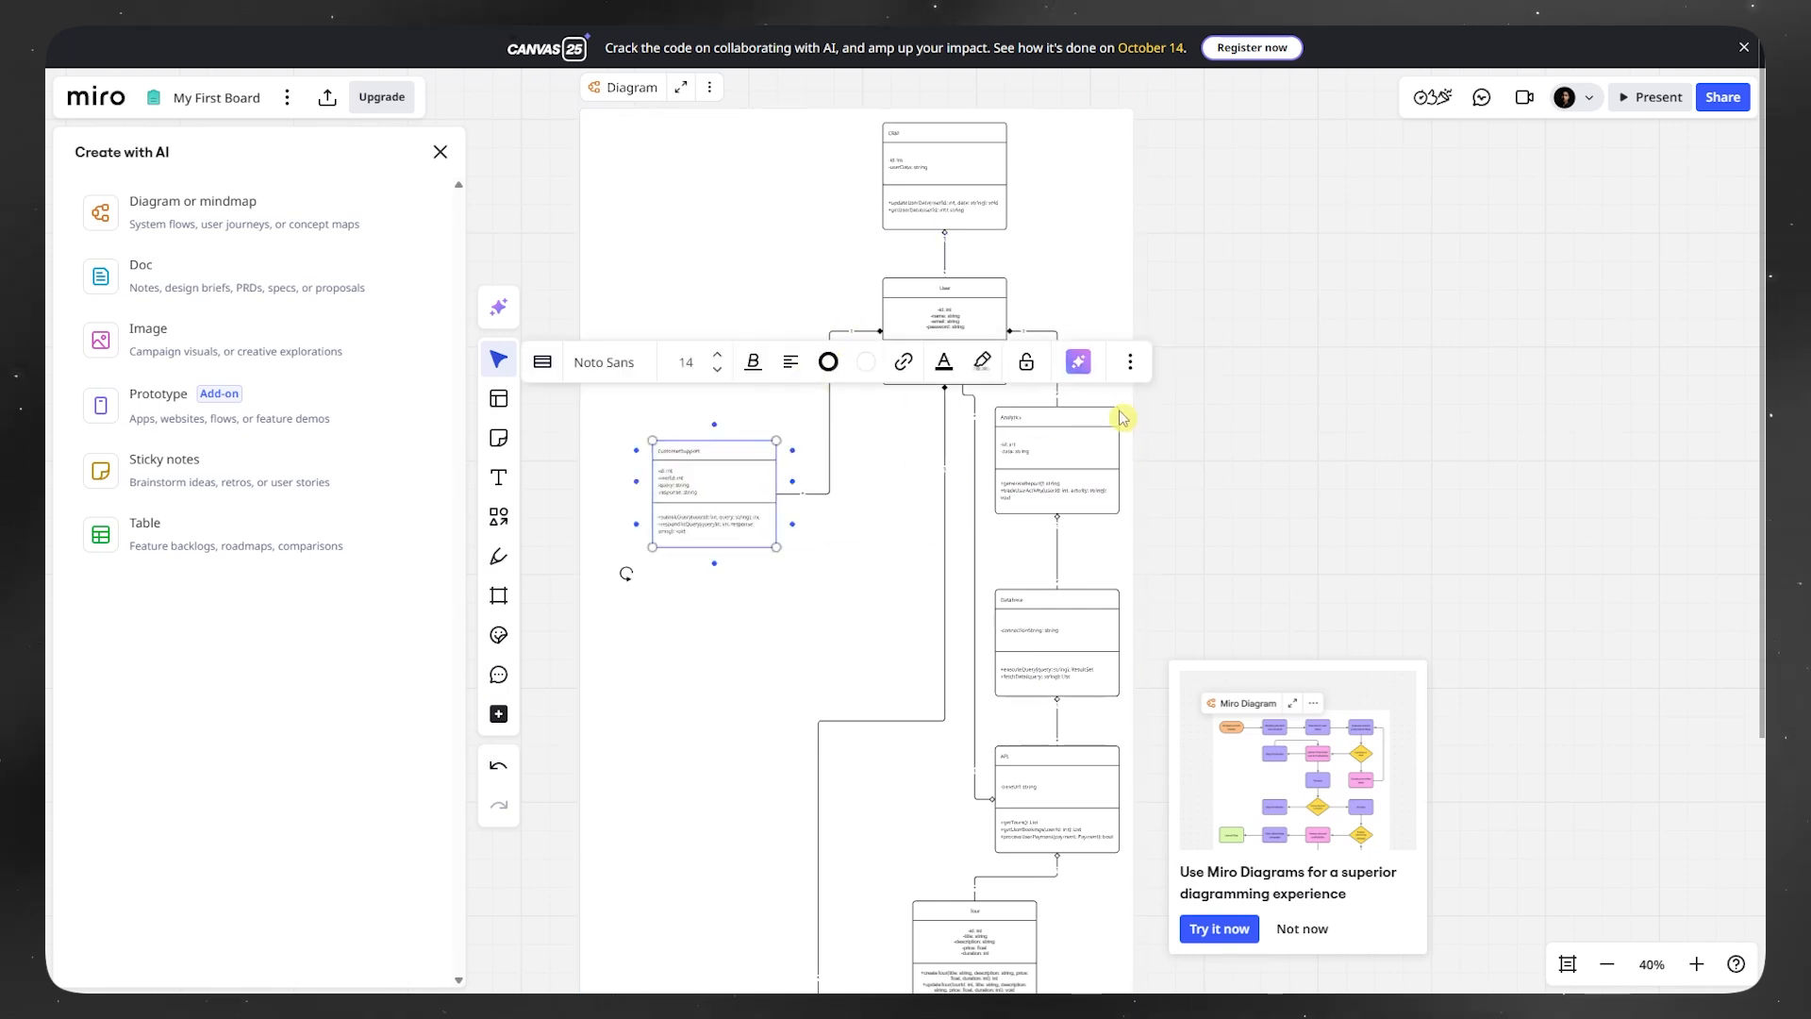
- Increase the border thickness of the Analytics class box
left_click(1091, 429)
scroll(1089, 432, "up", 5)
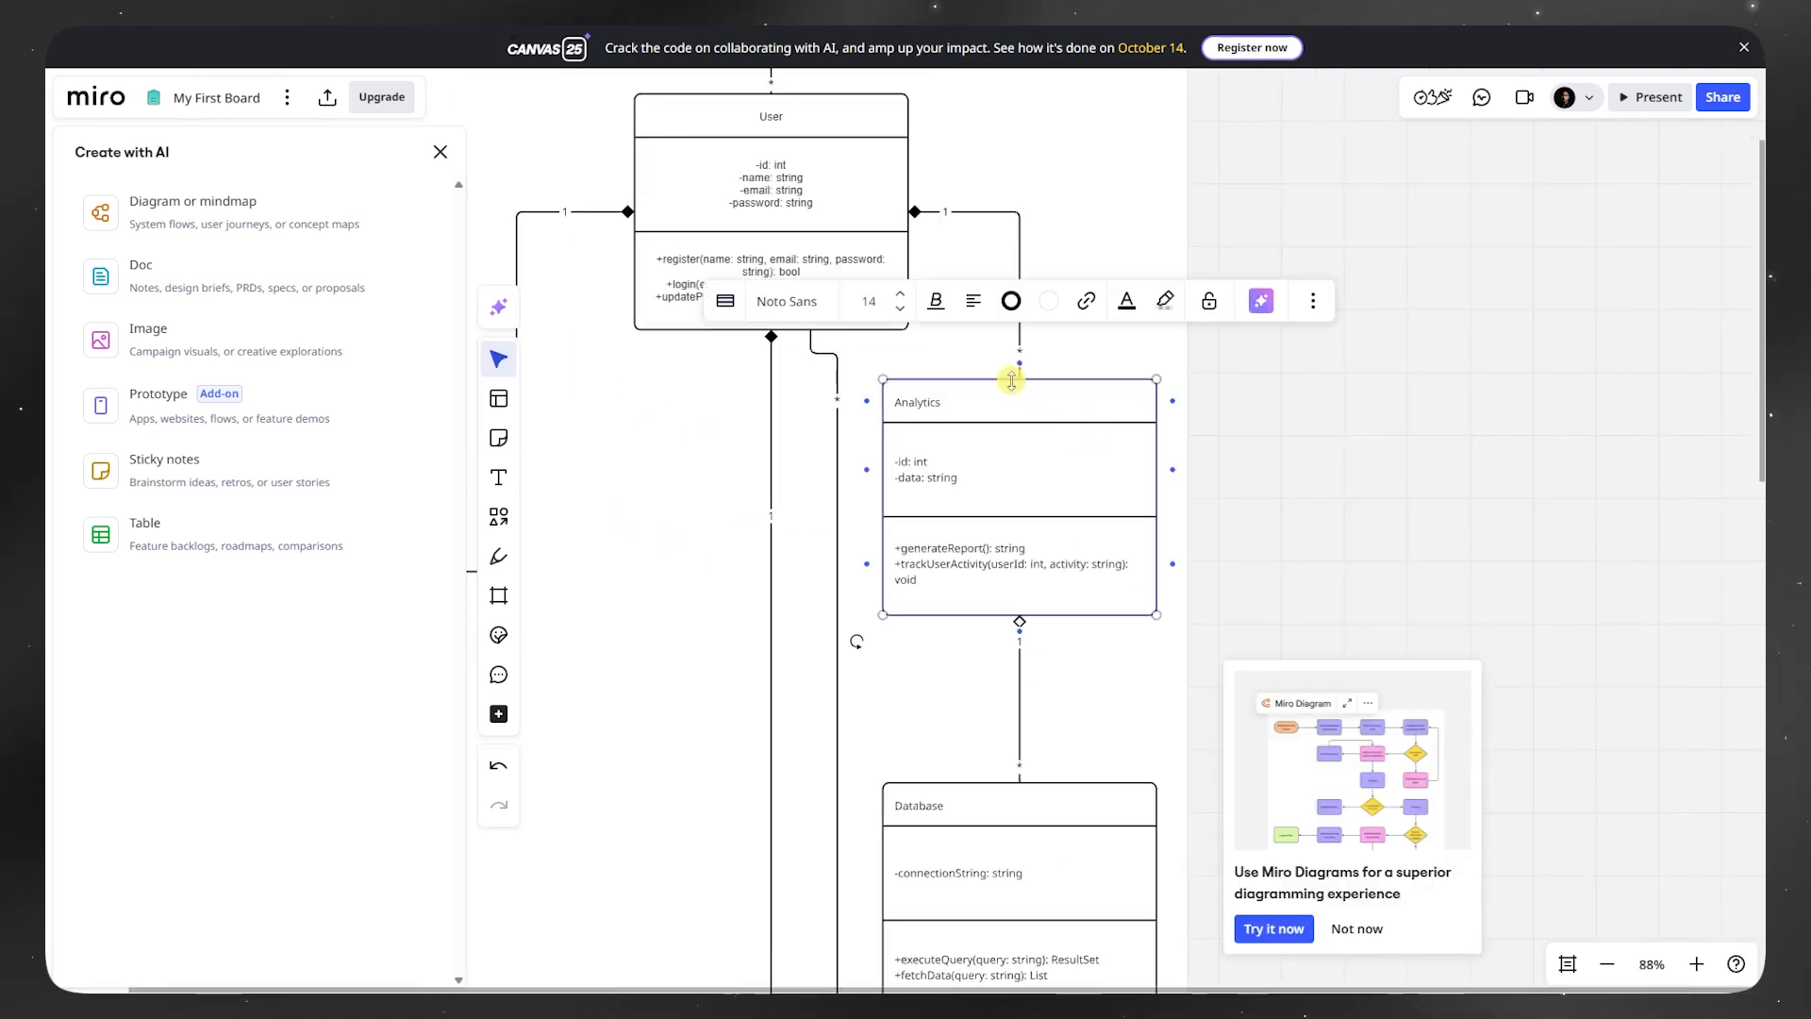
left_click(1010, 300)
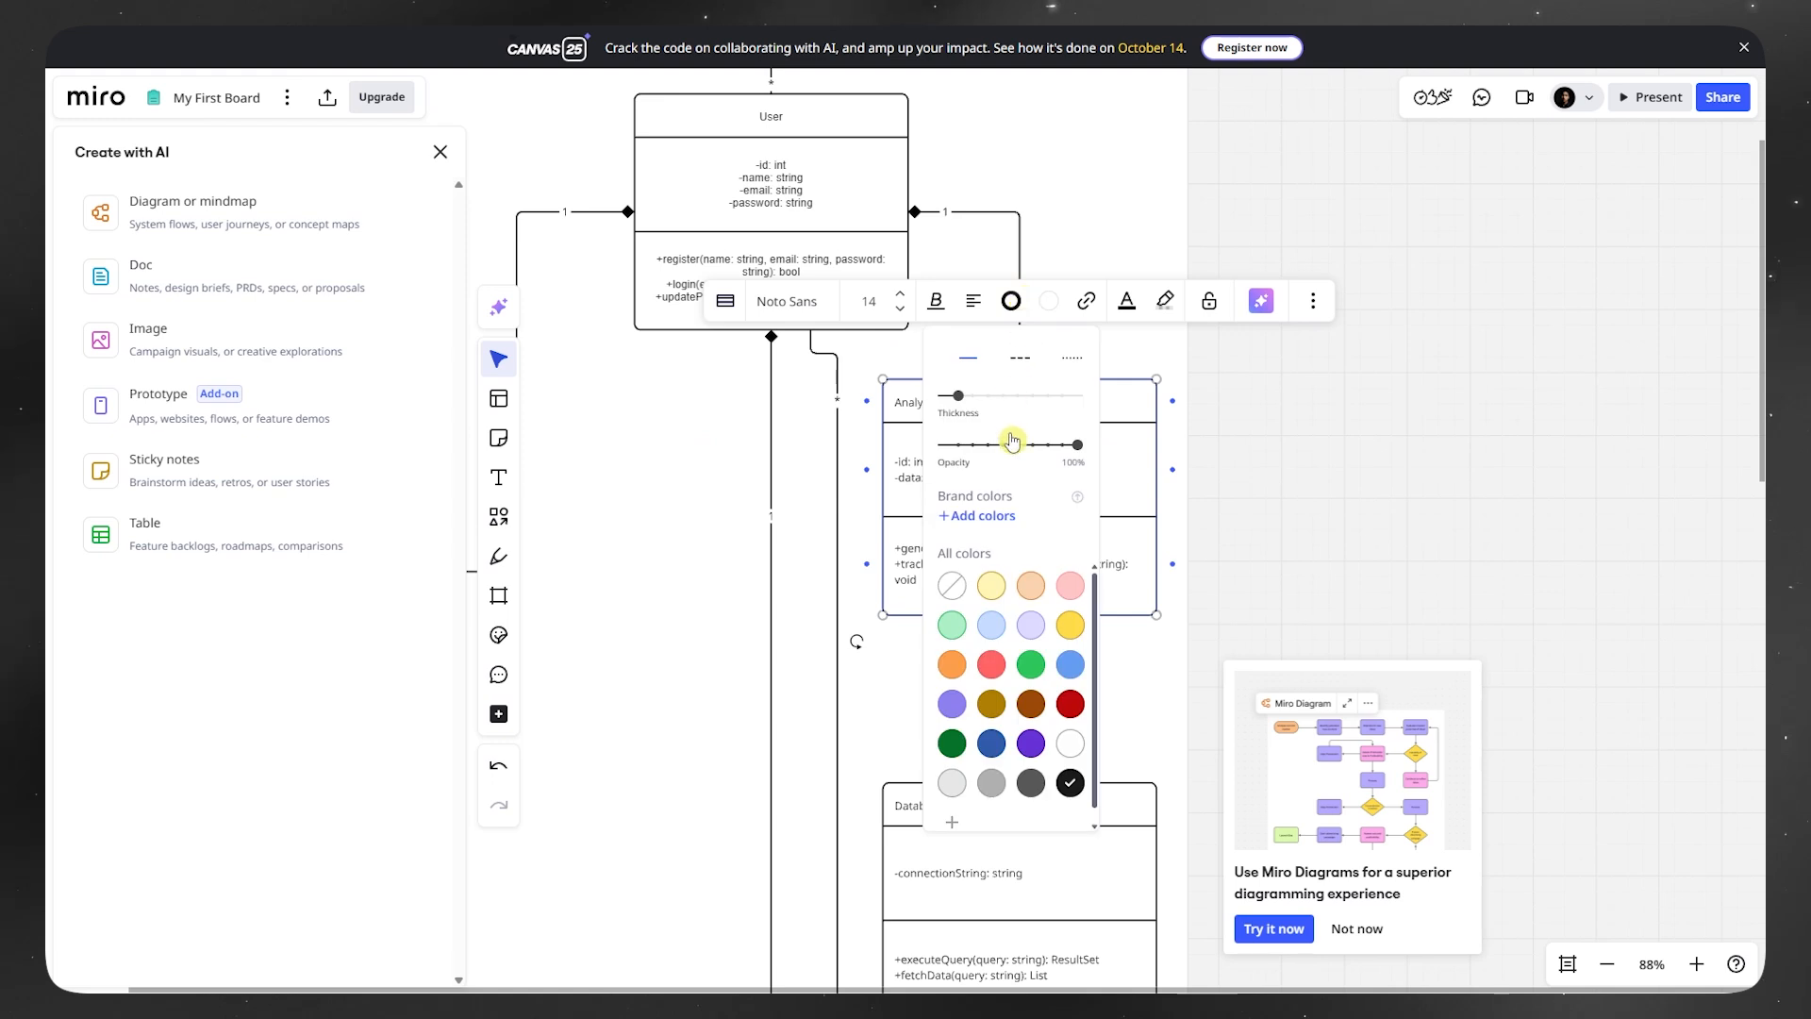
left_click_drag(962, 404, 1022, 393)
- Fill the Analytics class box with light yellow and color its border light green
left_click(1046, 301)
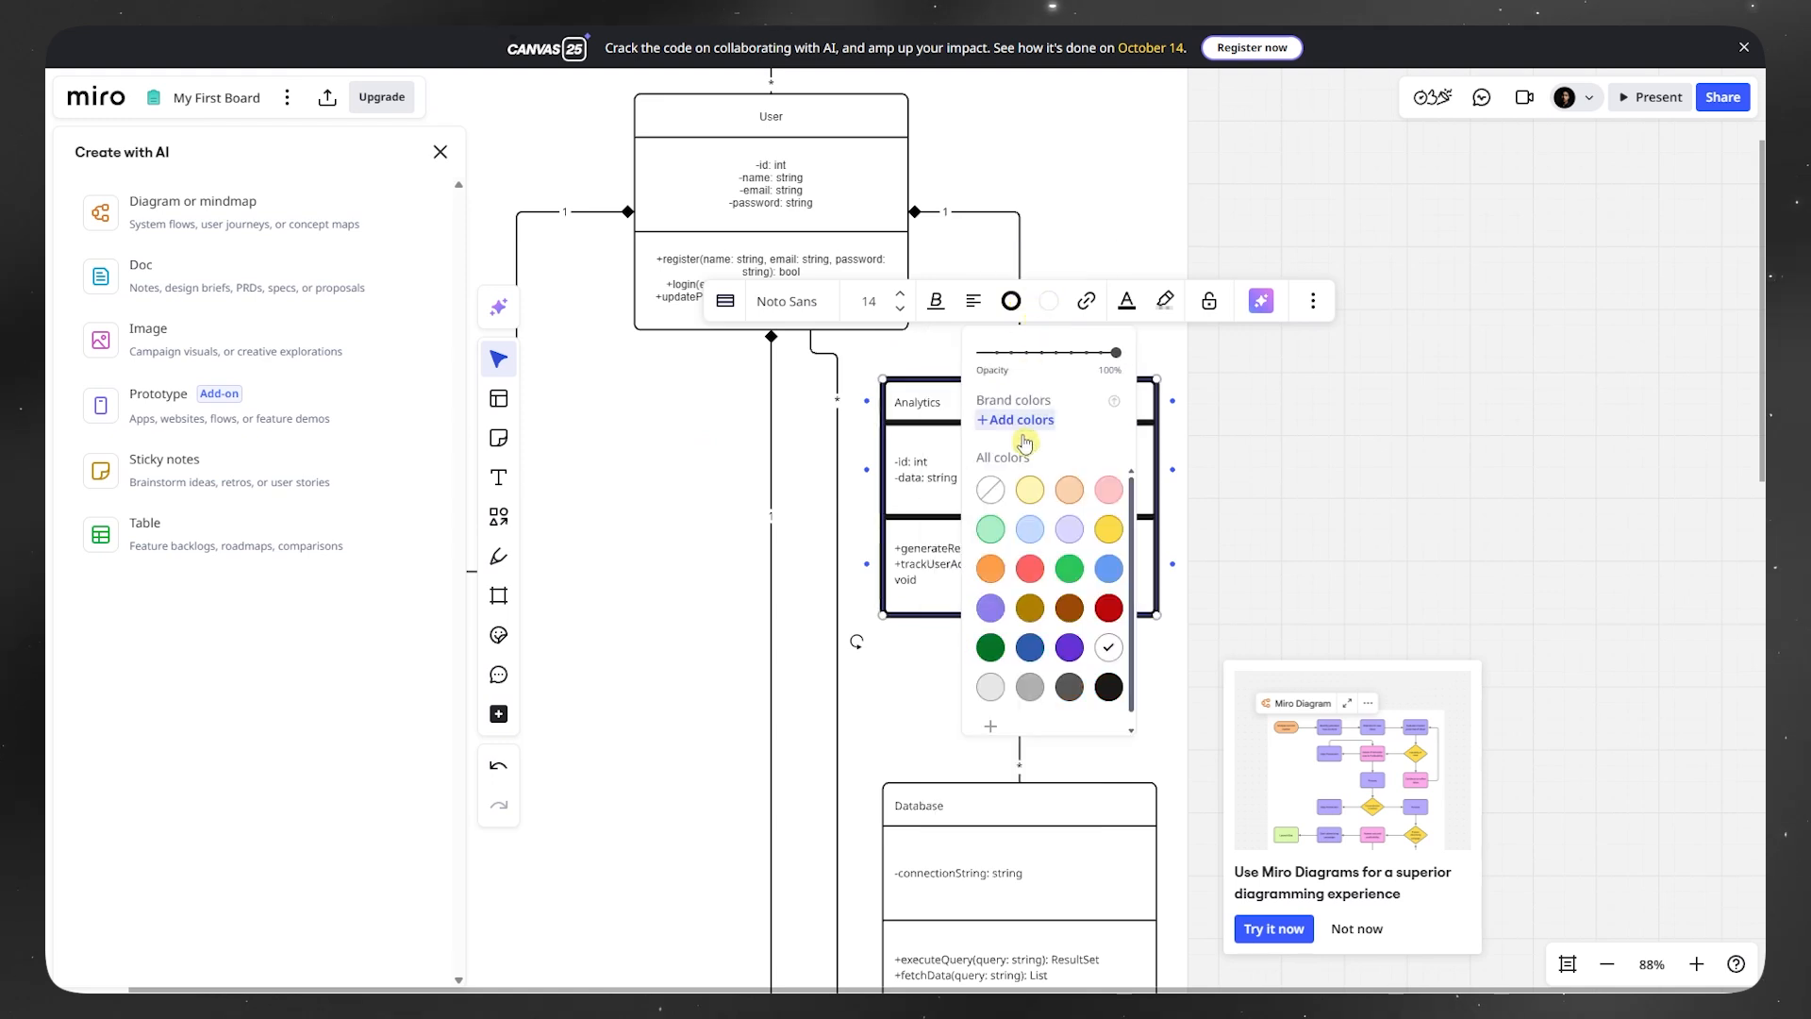
left_click(1029, 489)
left_click(1010, 300)
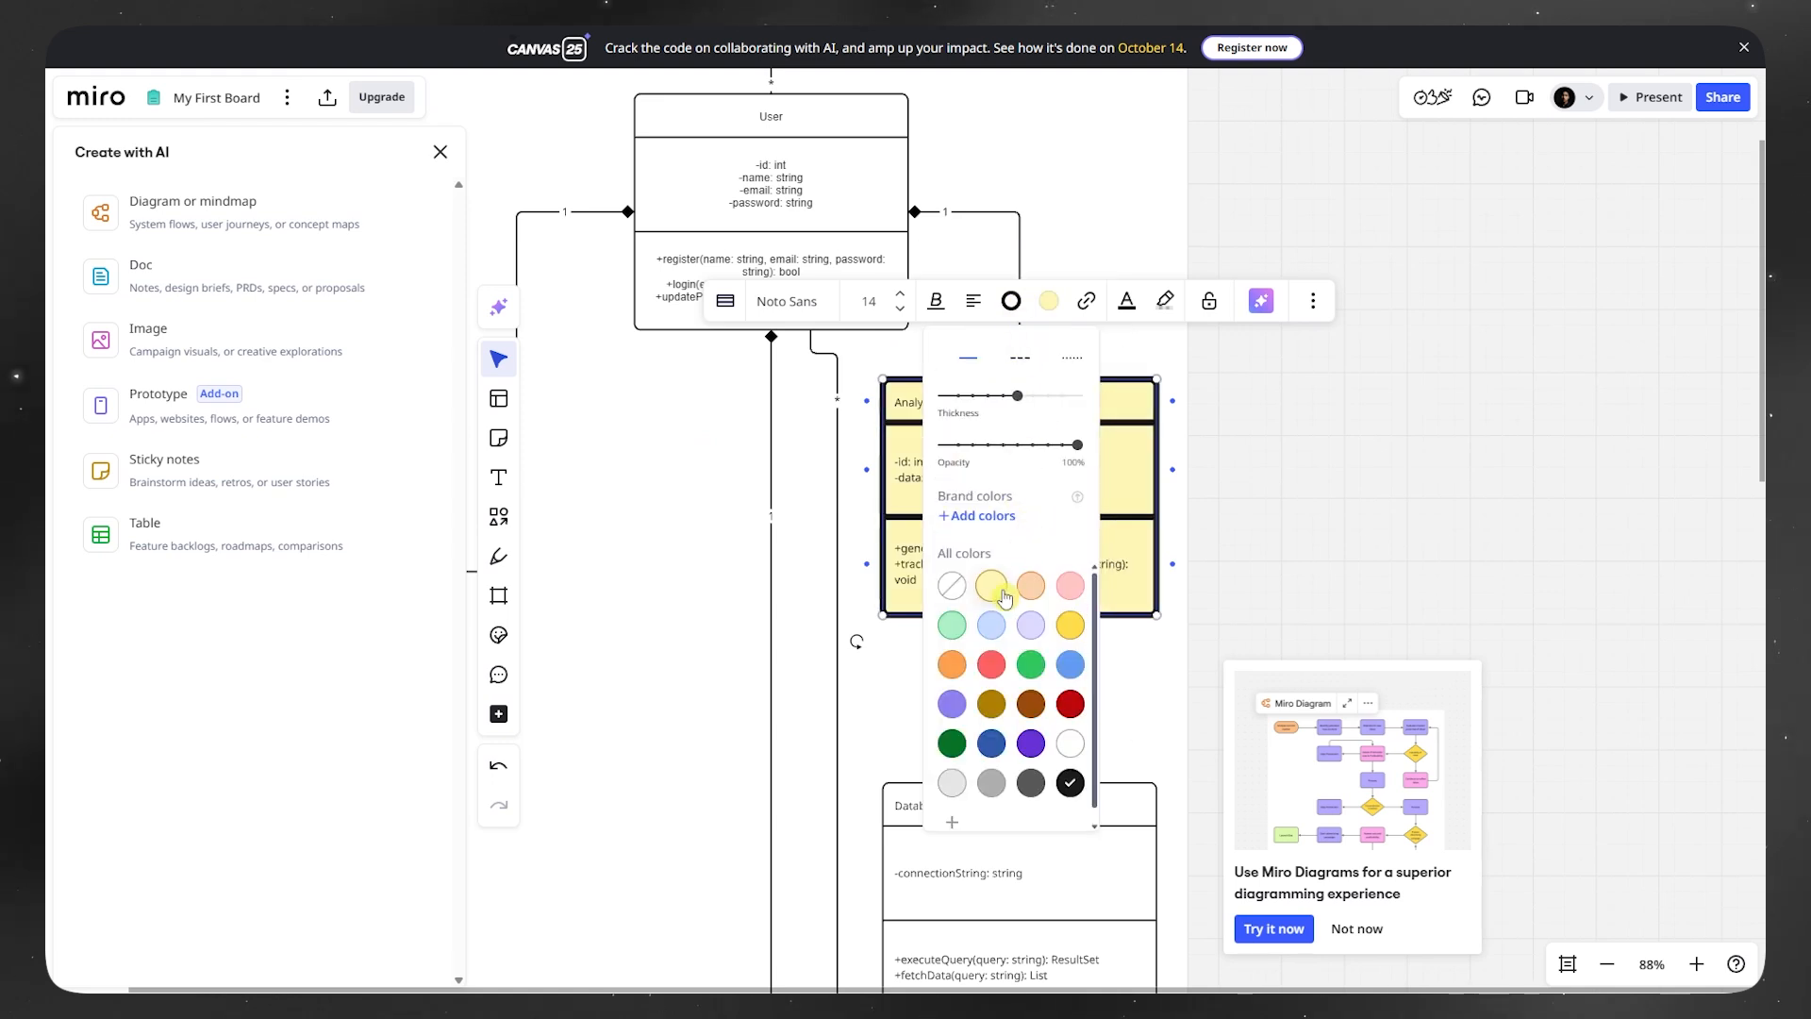
left_click(953, 626)
left_click(1149, 653)
scroll(1120, 647, "down", 5)
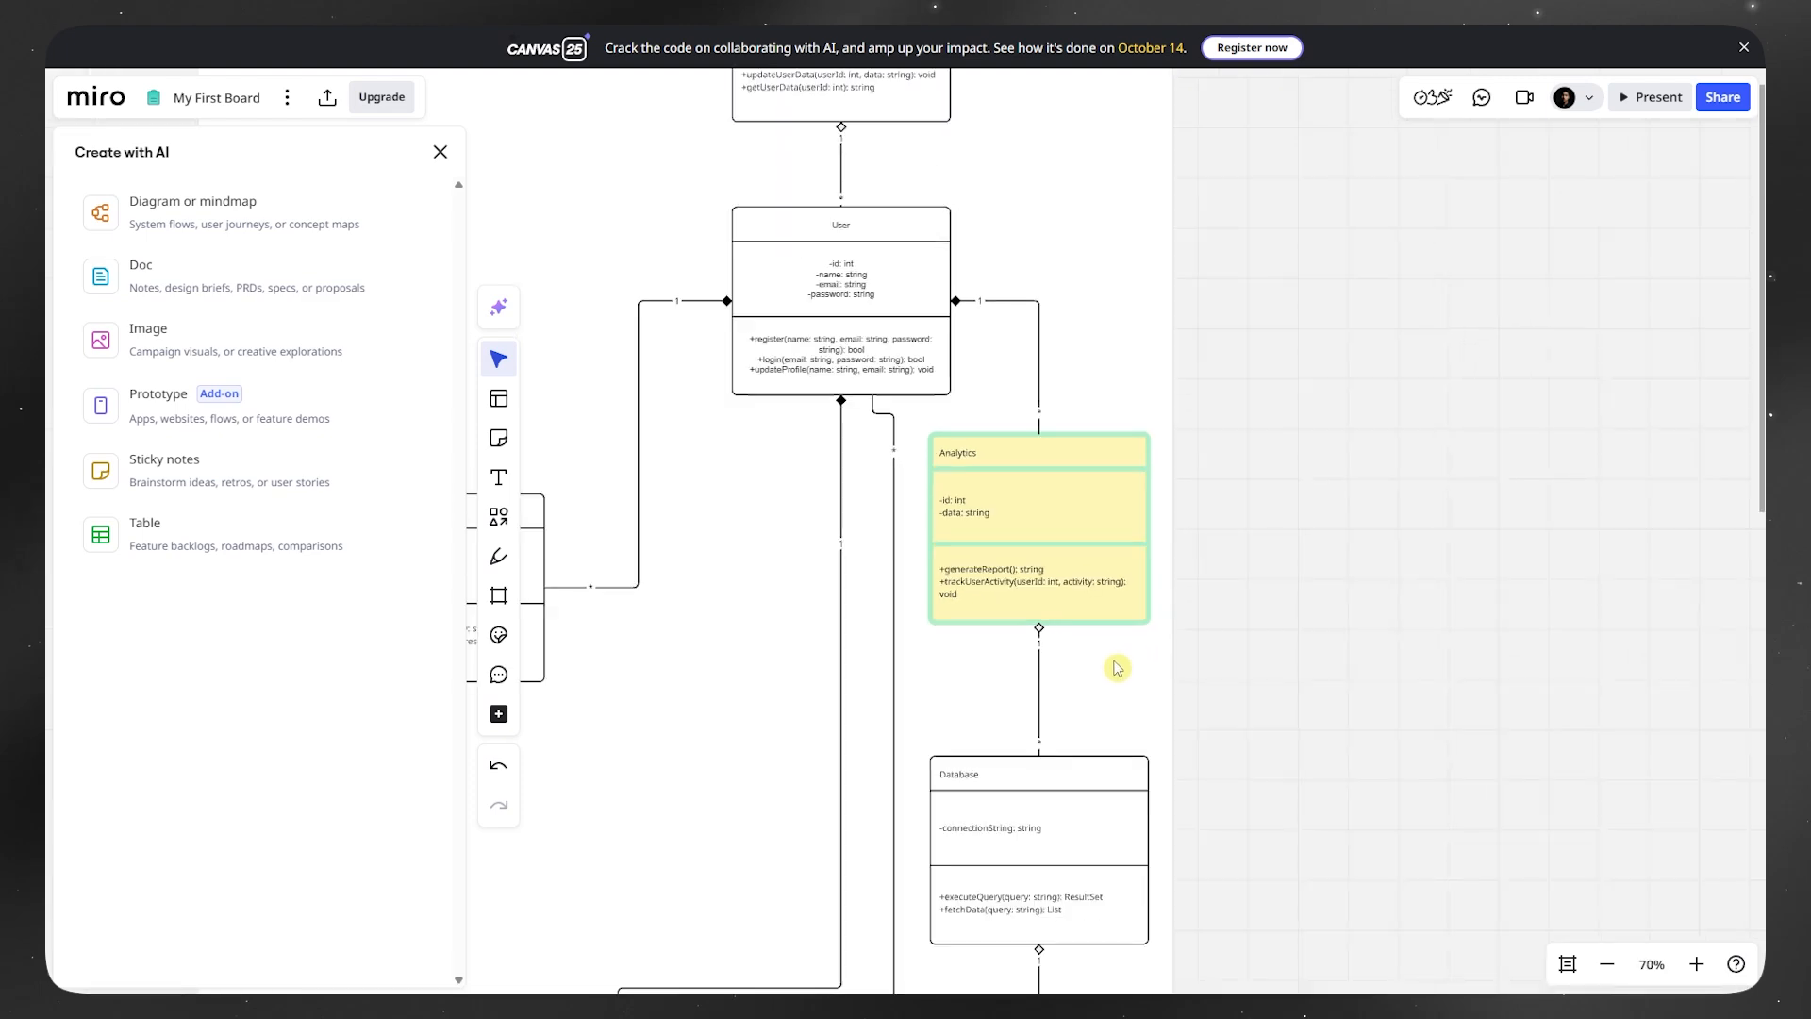
scroll(1095, 695, "up", 6)
scroll(1097, 695, "up", 3)
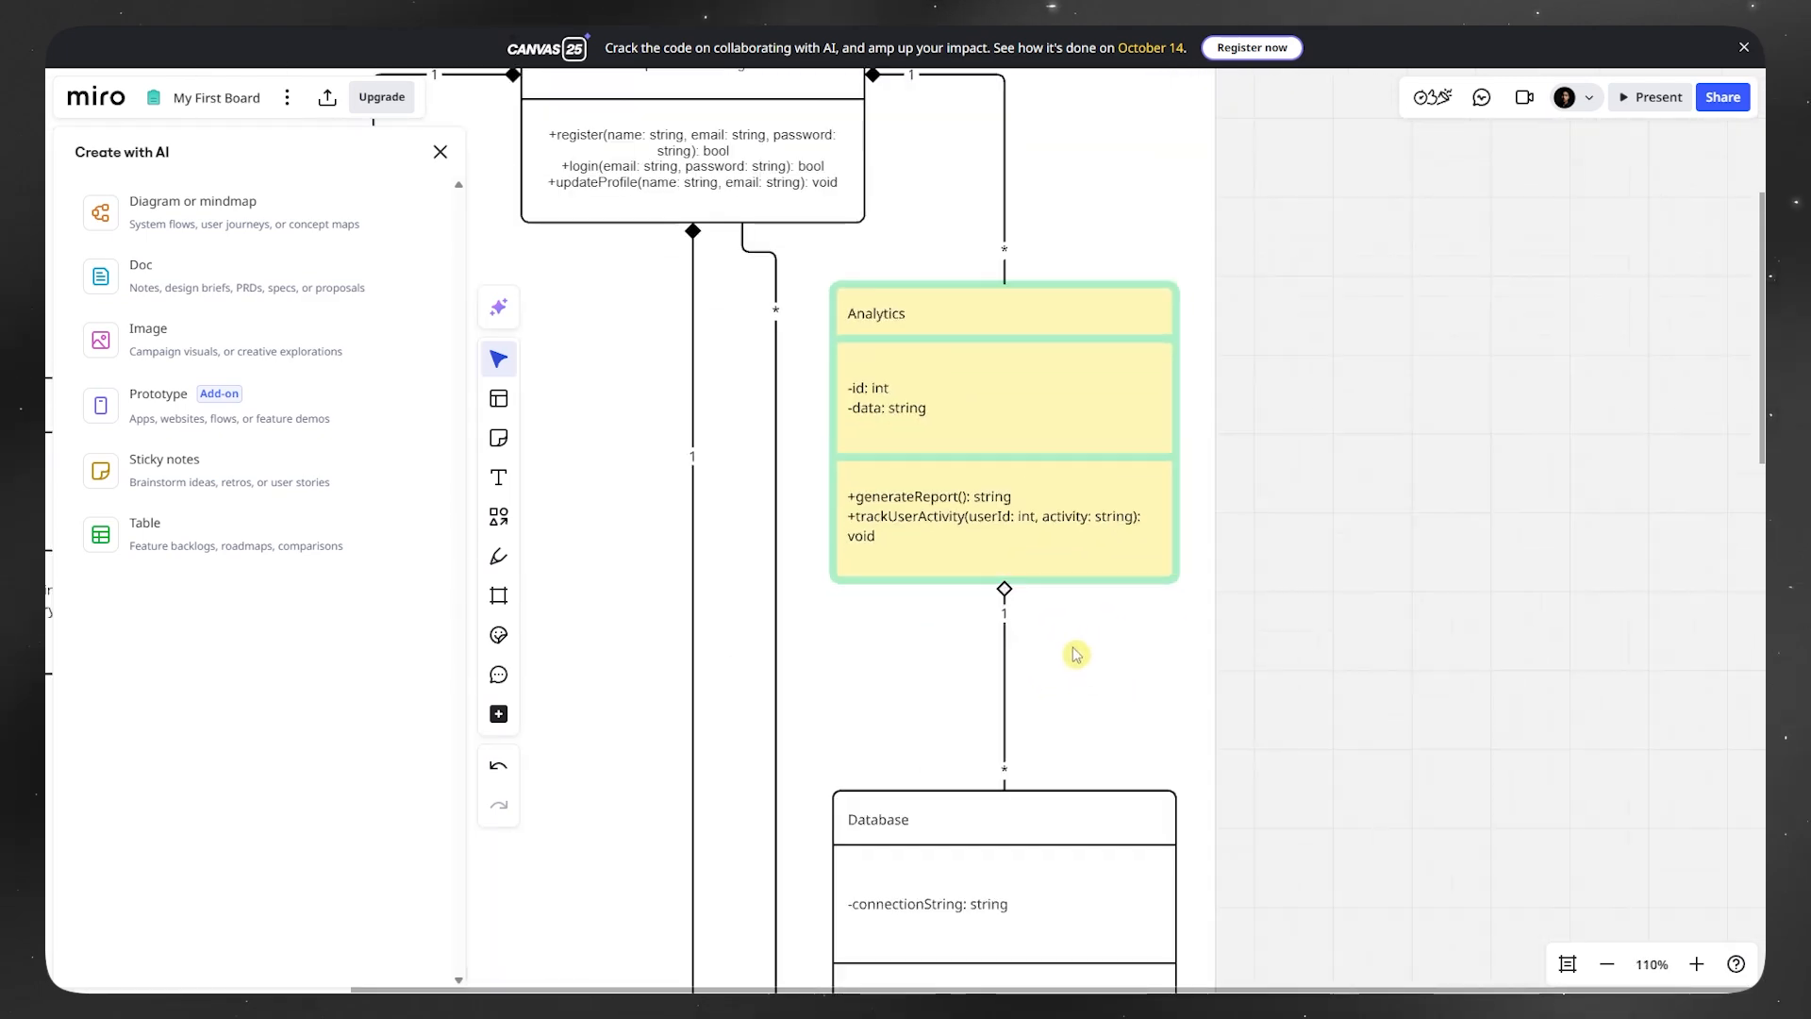
- Set the Analytics class box's title to the Bangers font at size 24
left_click(884, 432)
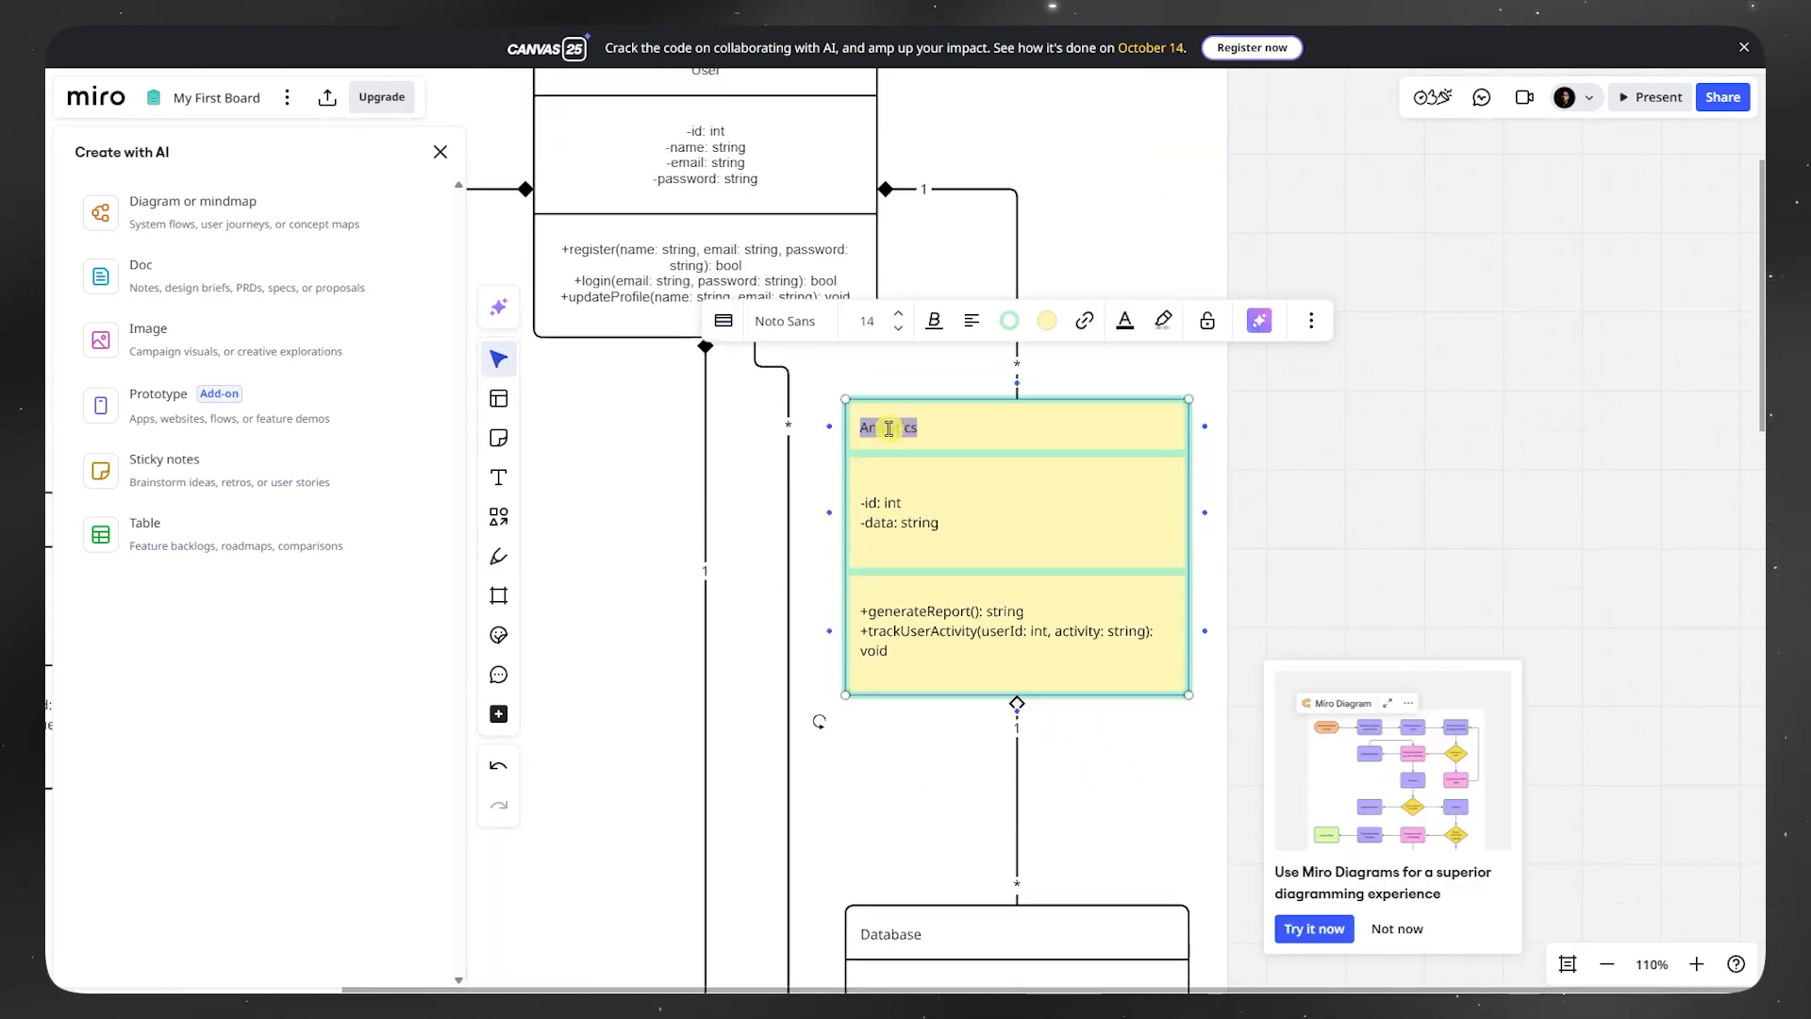
left_click(790, 322)
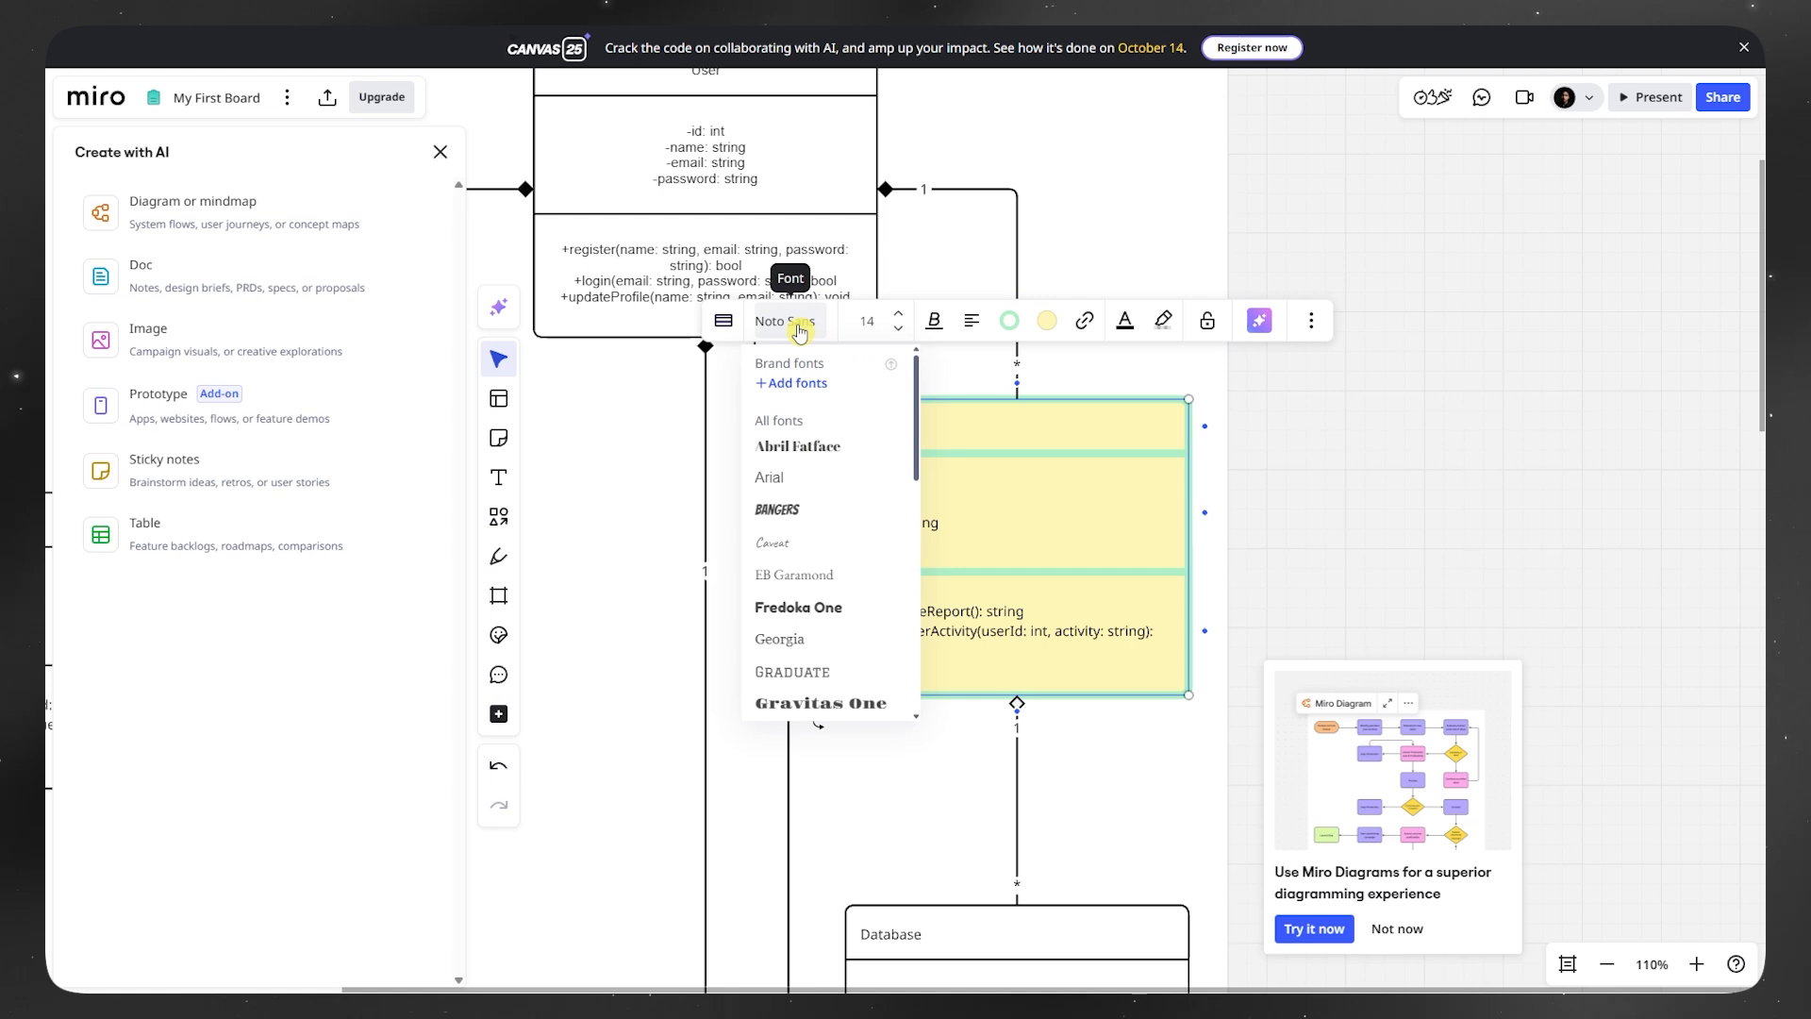
left_click(826, 500)
left_click(879, 330)
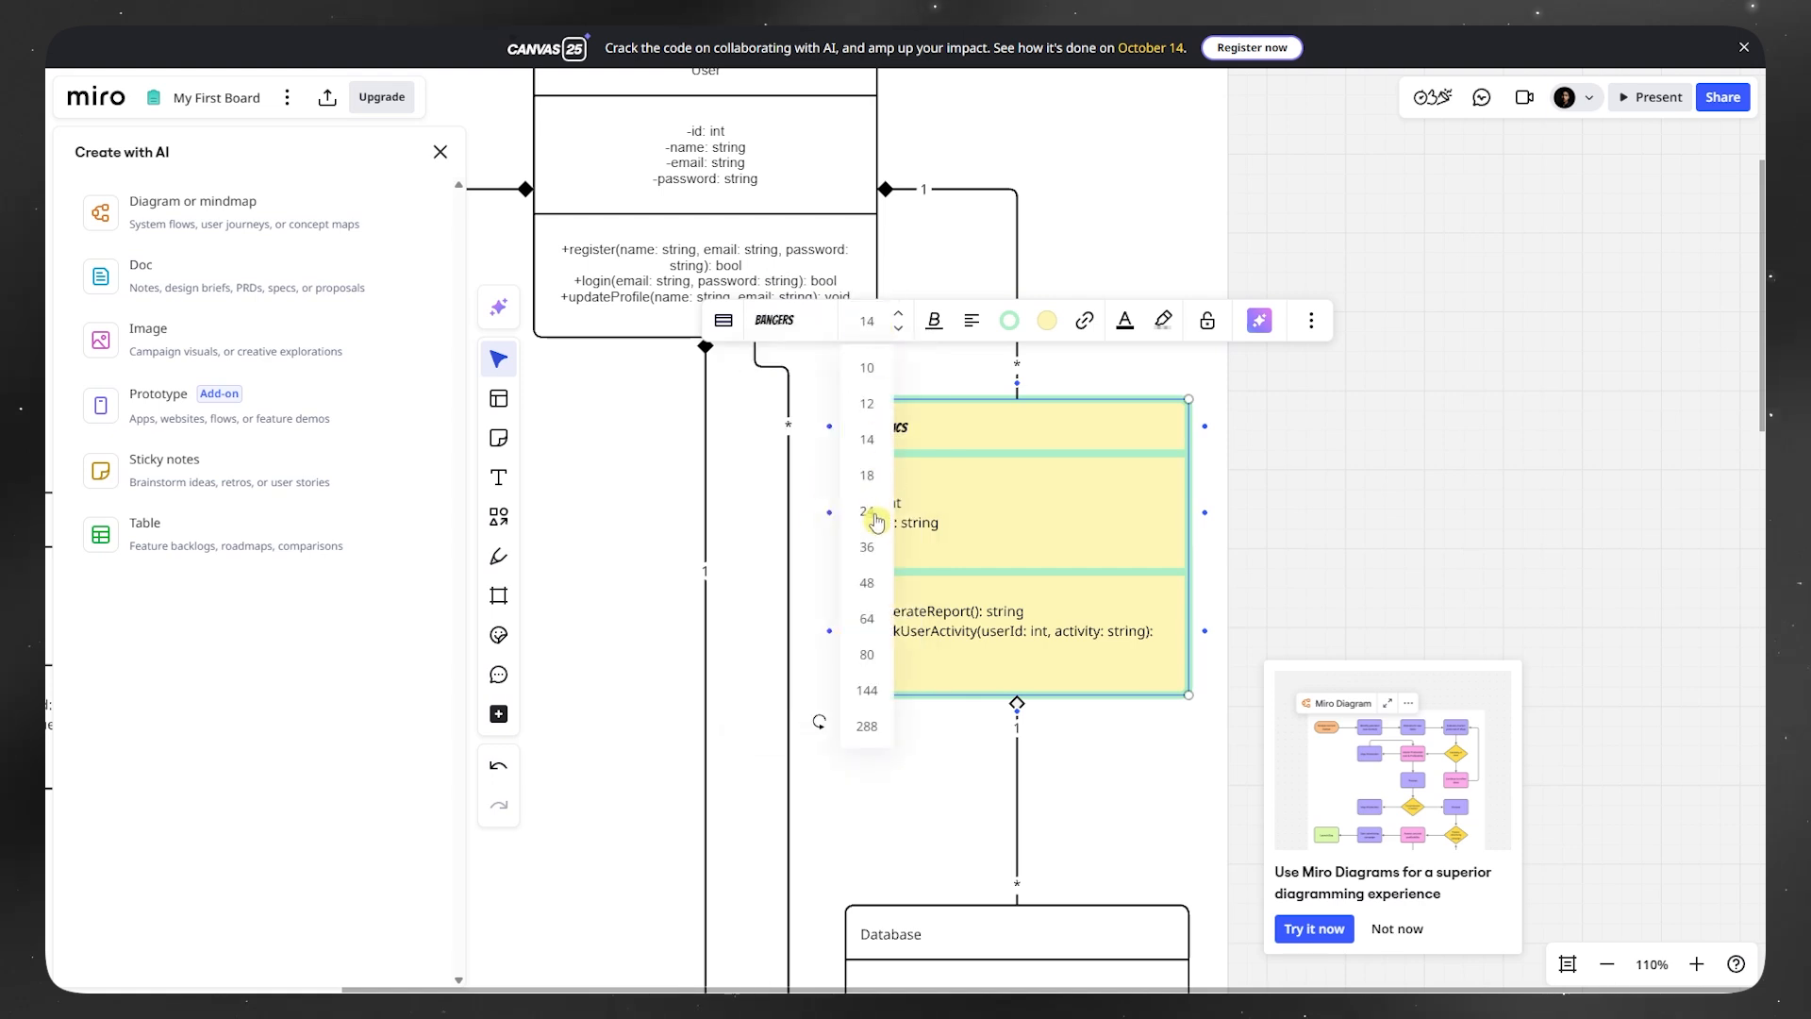
left_click(873, 517)
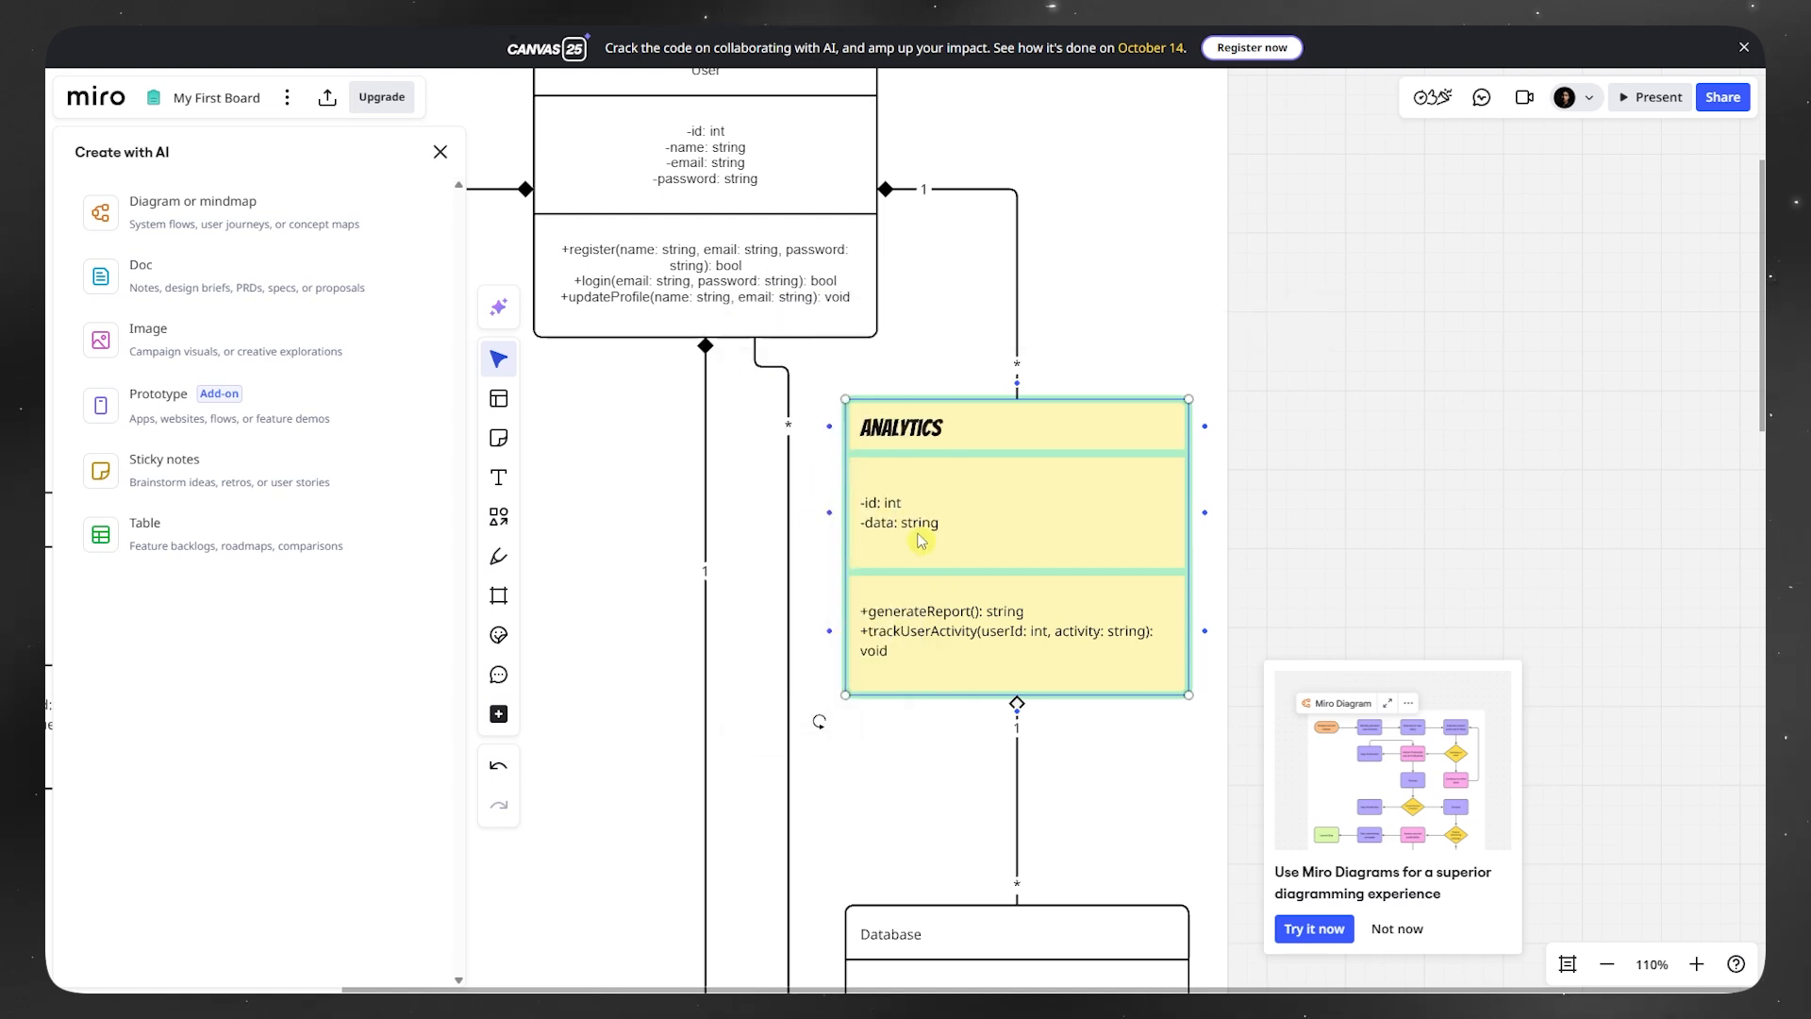
- Review the full UML class diagram, checking the restyled Analytics box and the layout of the connected classes
scroll(929, 536, "down", 5)
scroll(937, 539, "down", 6)
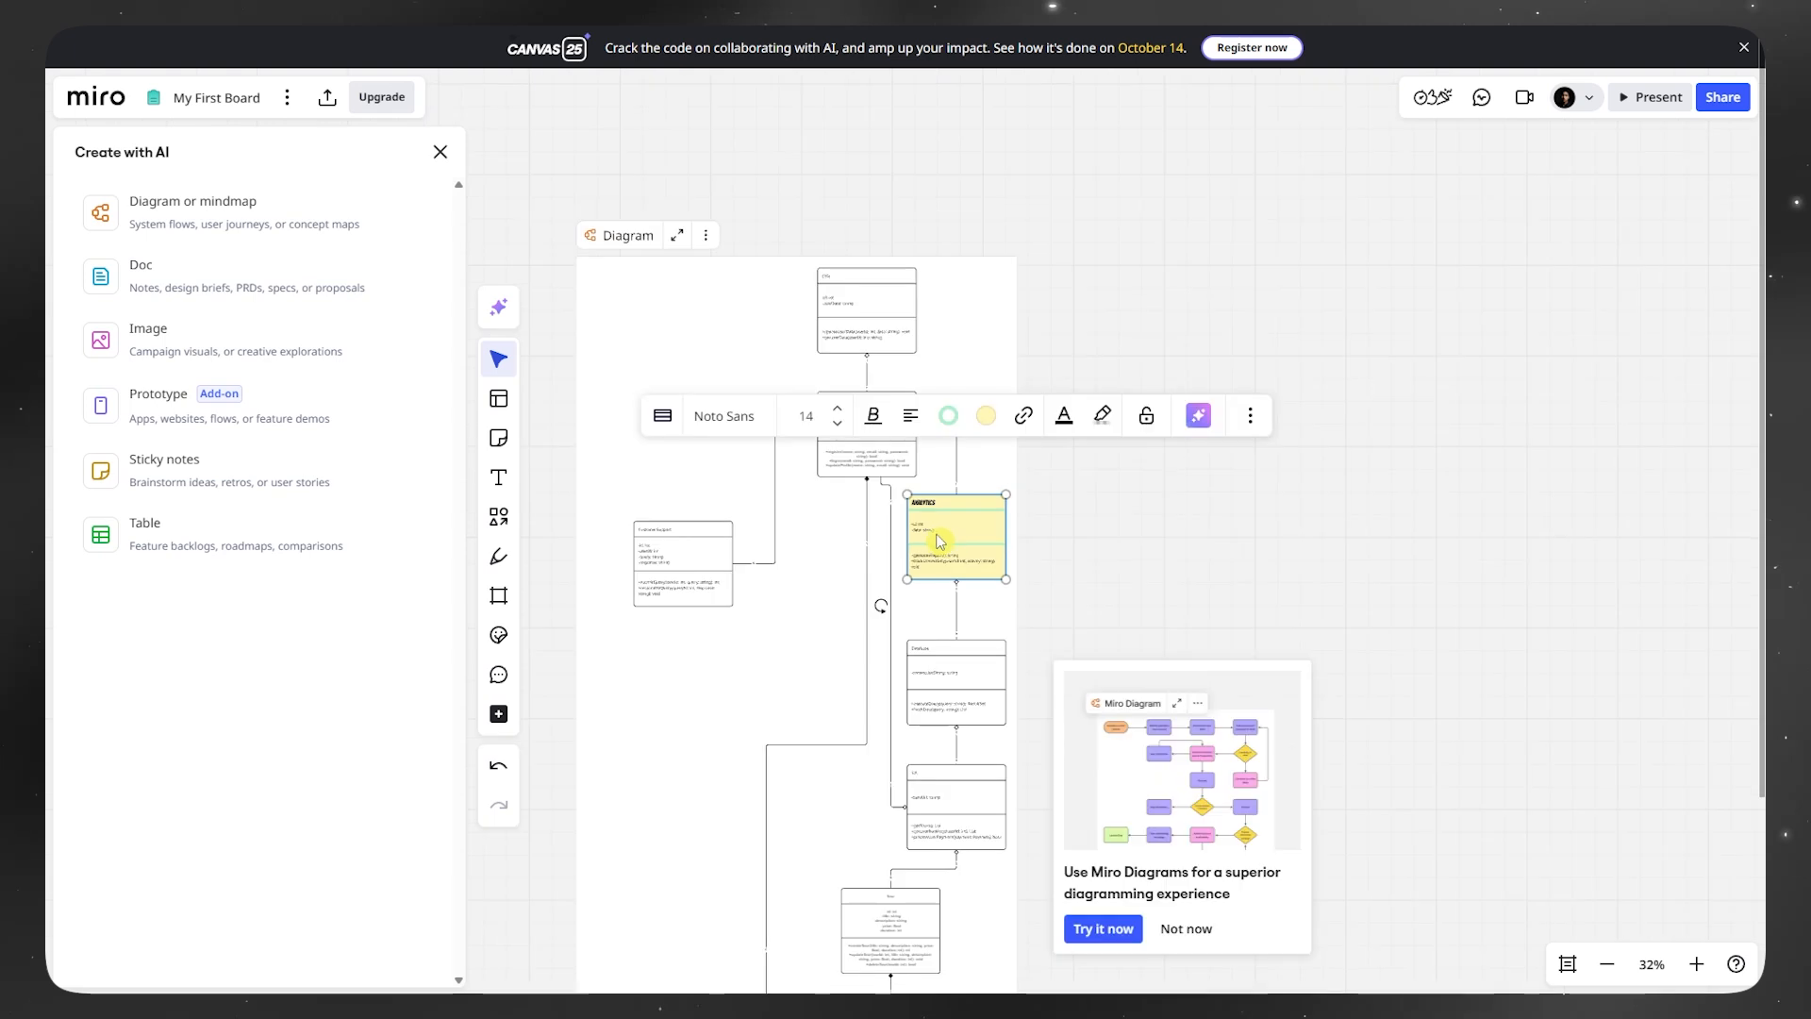
scroll(896, 660, "down", 5)
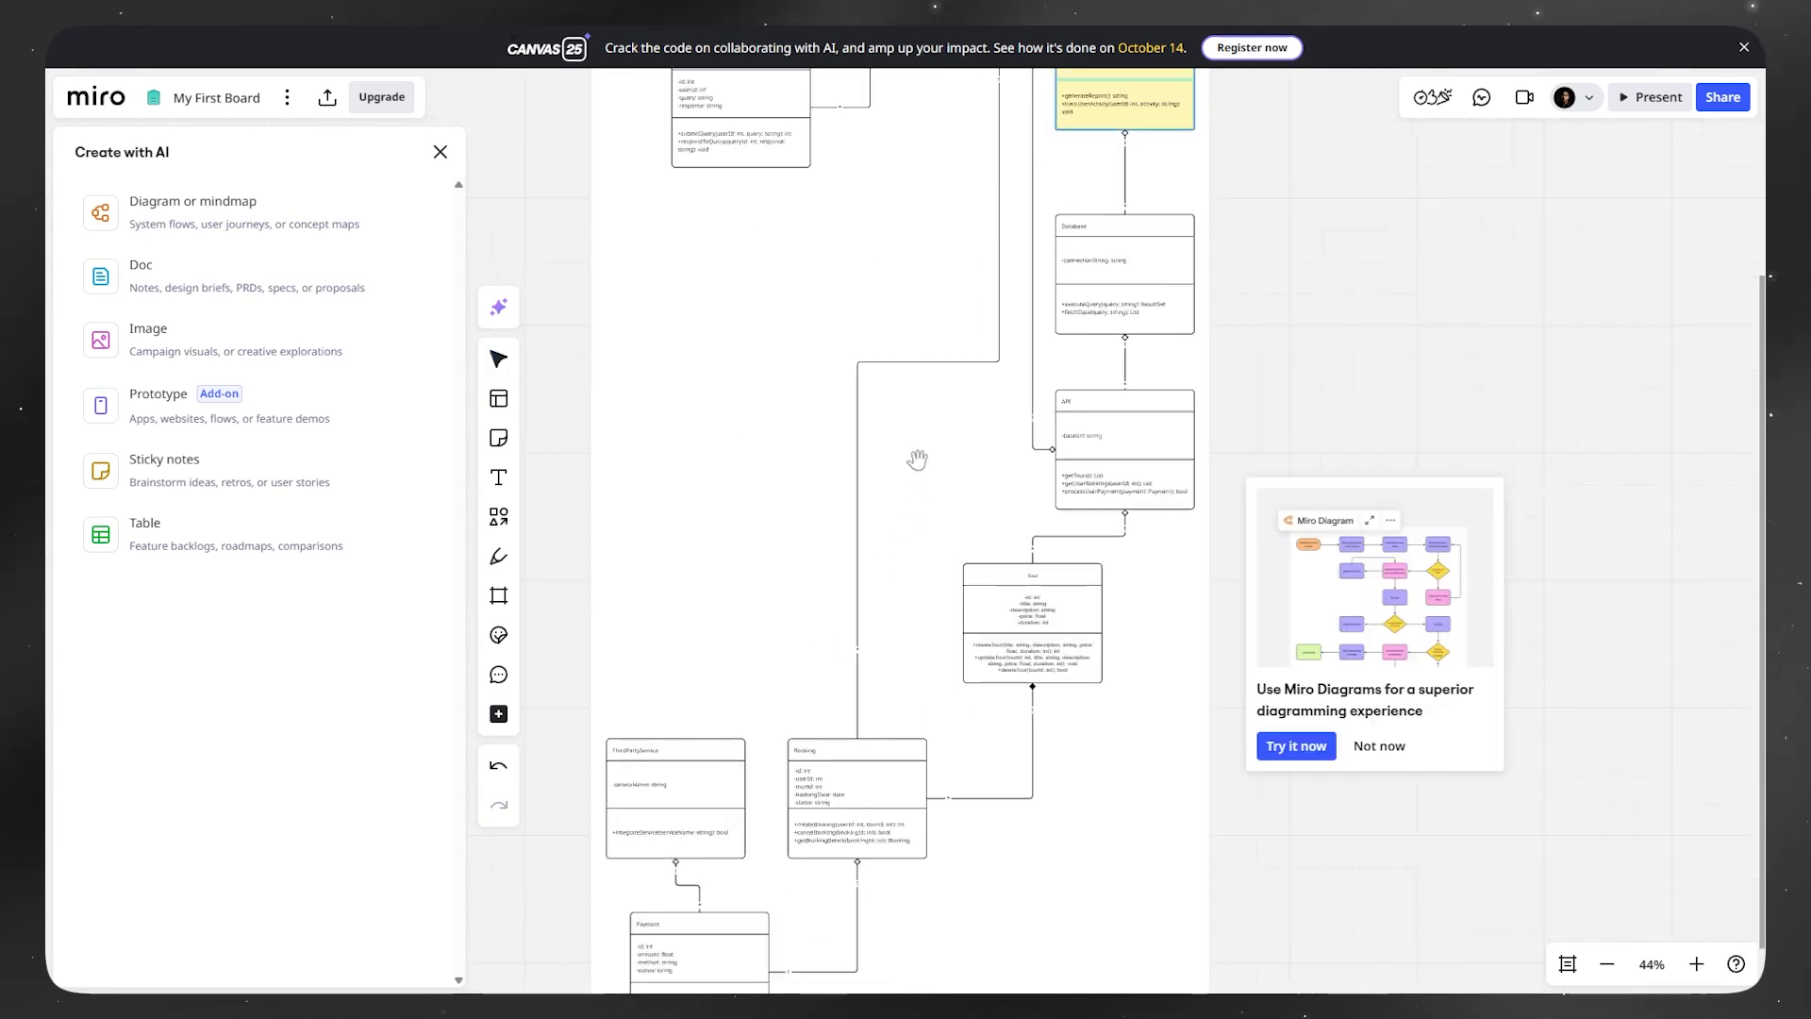
scroll(921, 456, "up", 4)
left_click_drag(857, 808, 788, 861)
scroll(943, 510, "up", 10)
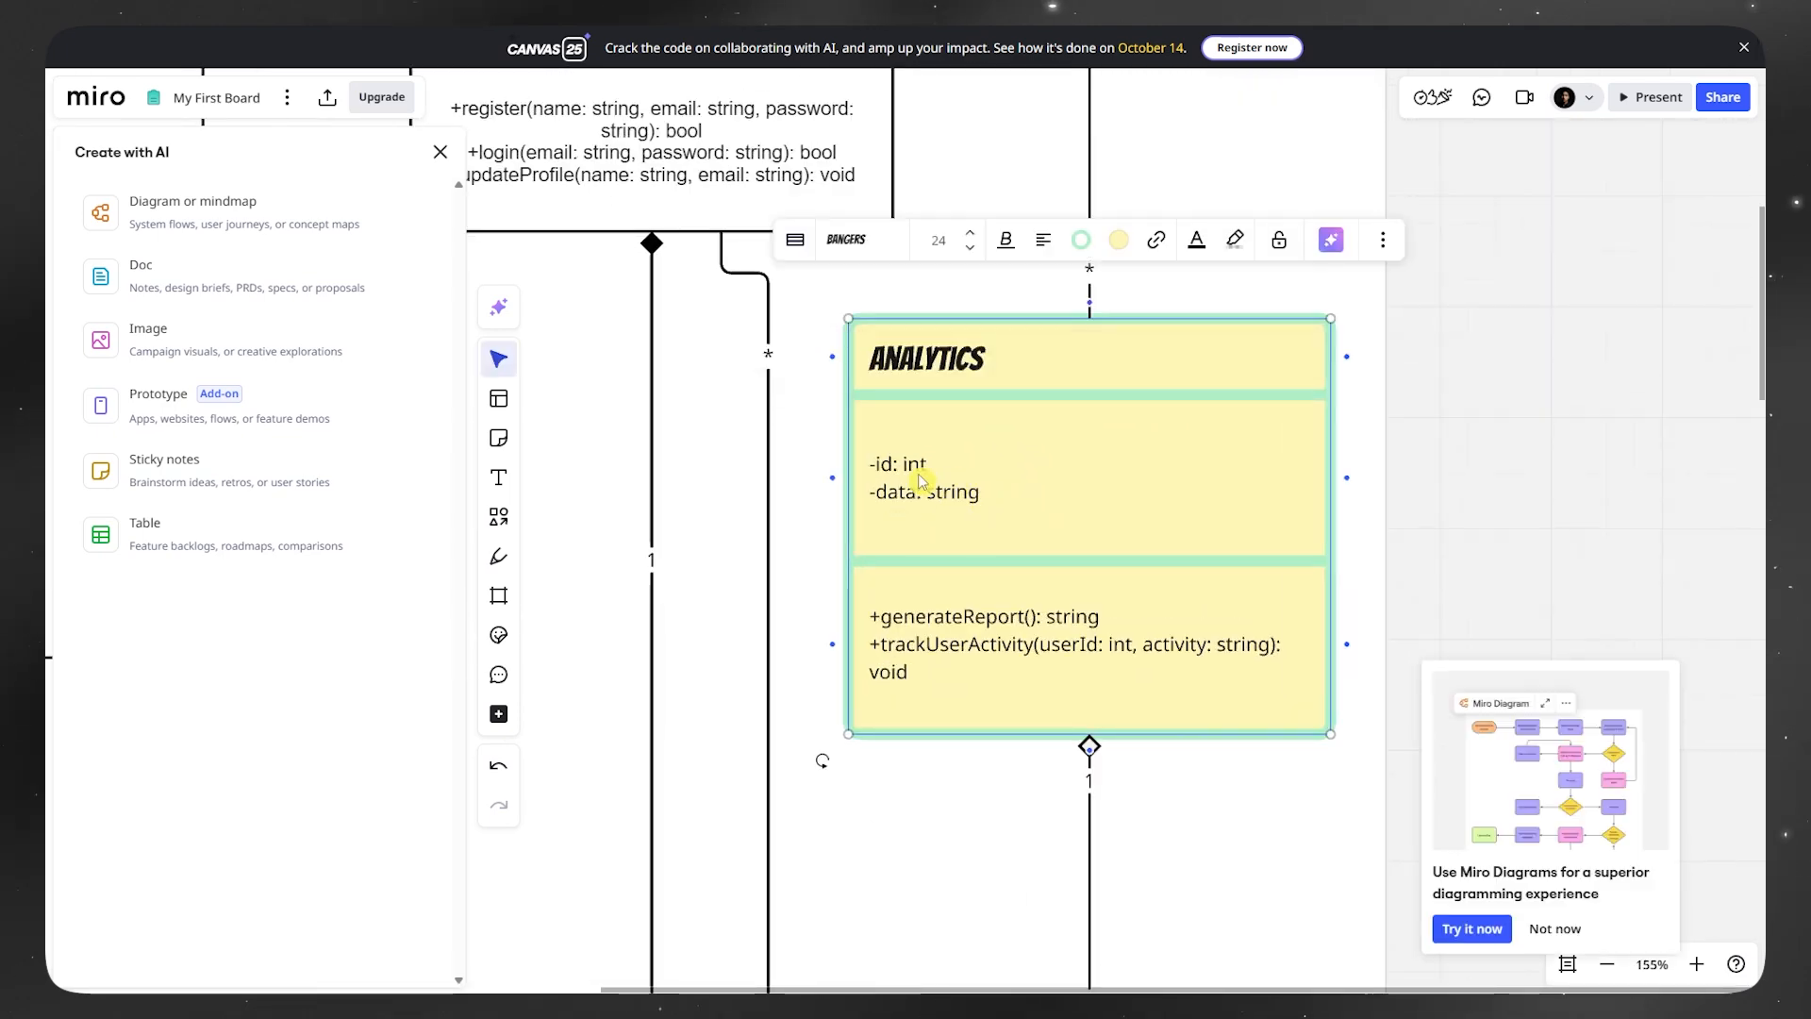
double_click(915, 467)
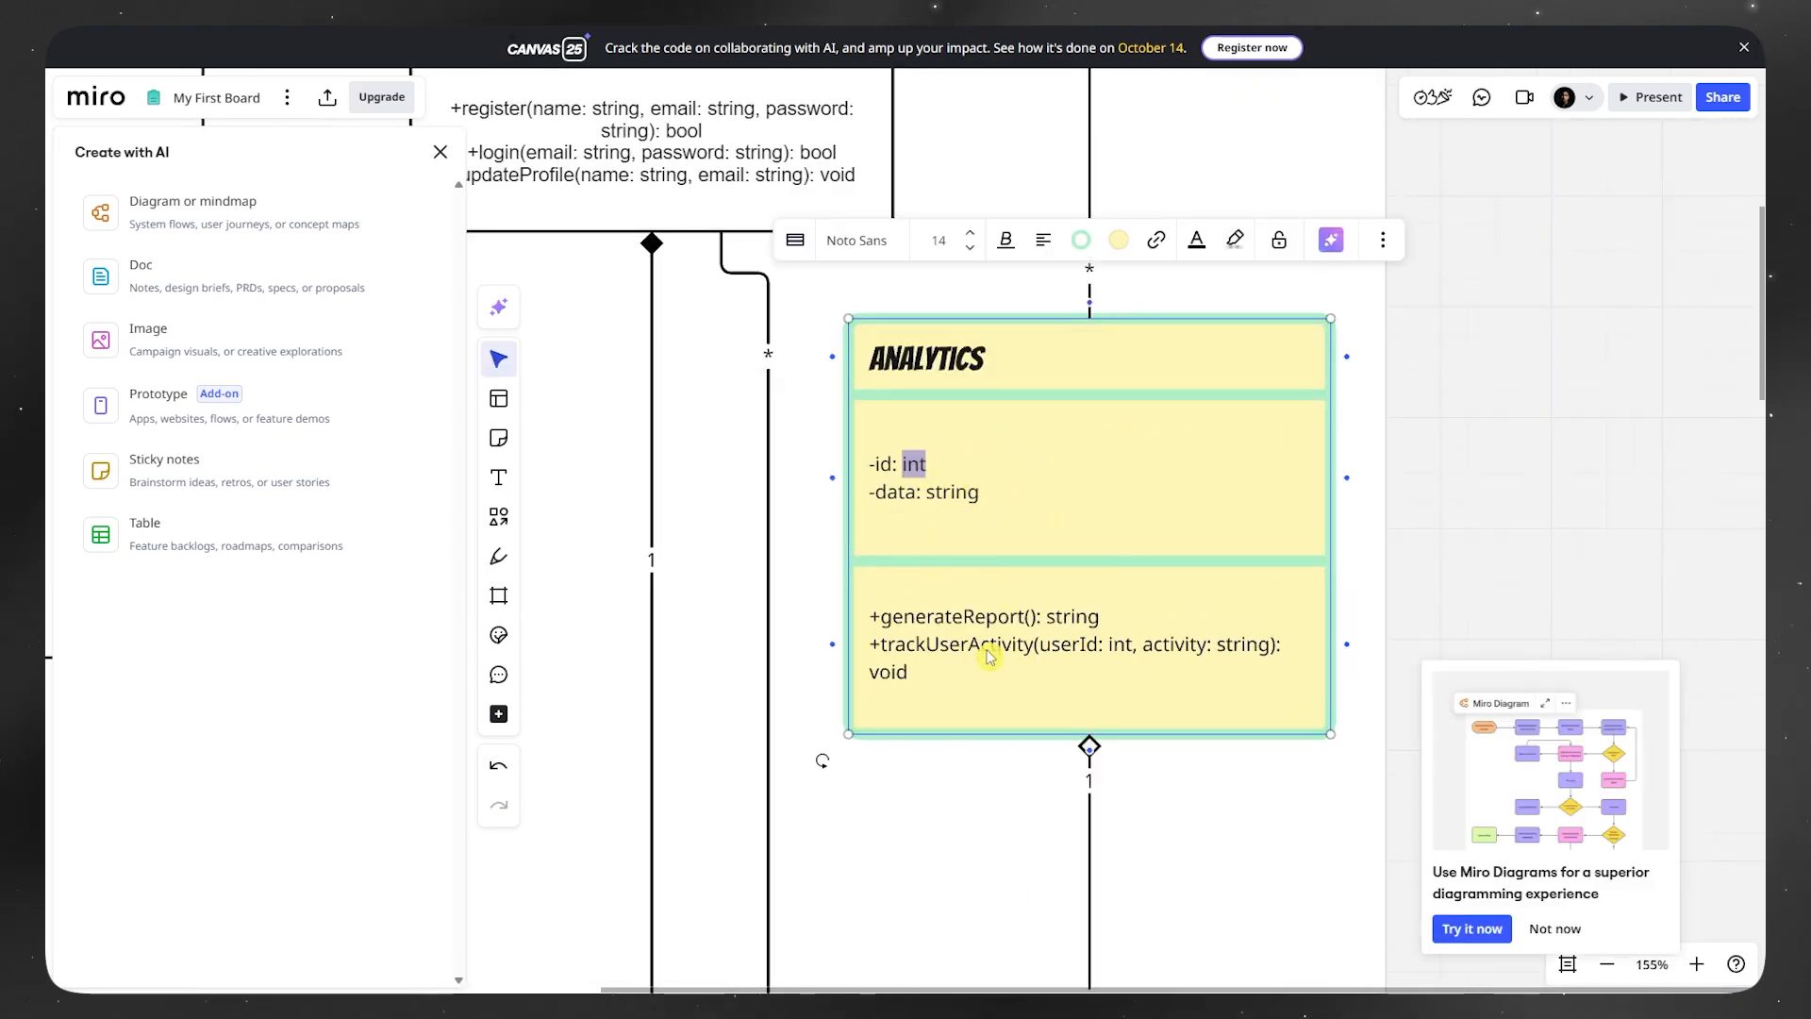
left_click(934, 654)
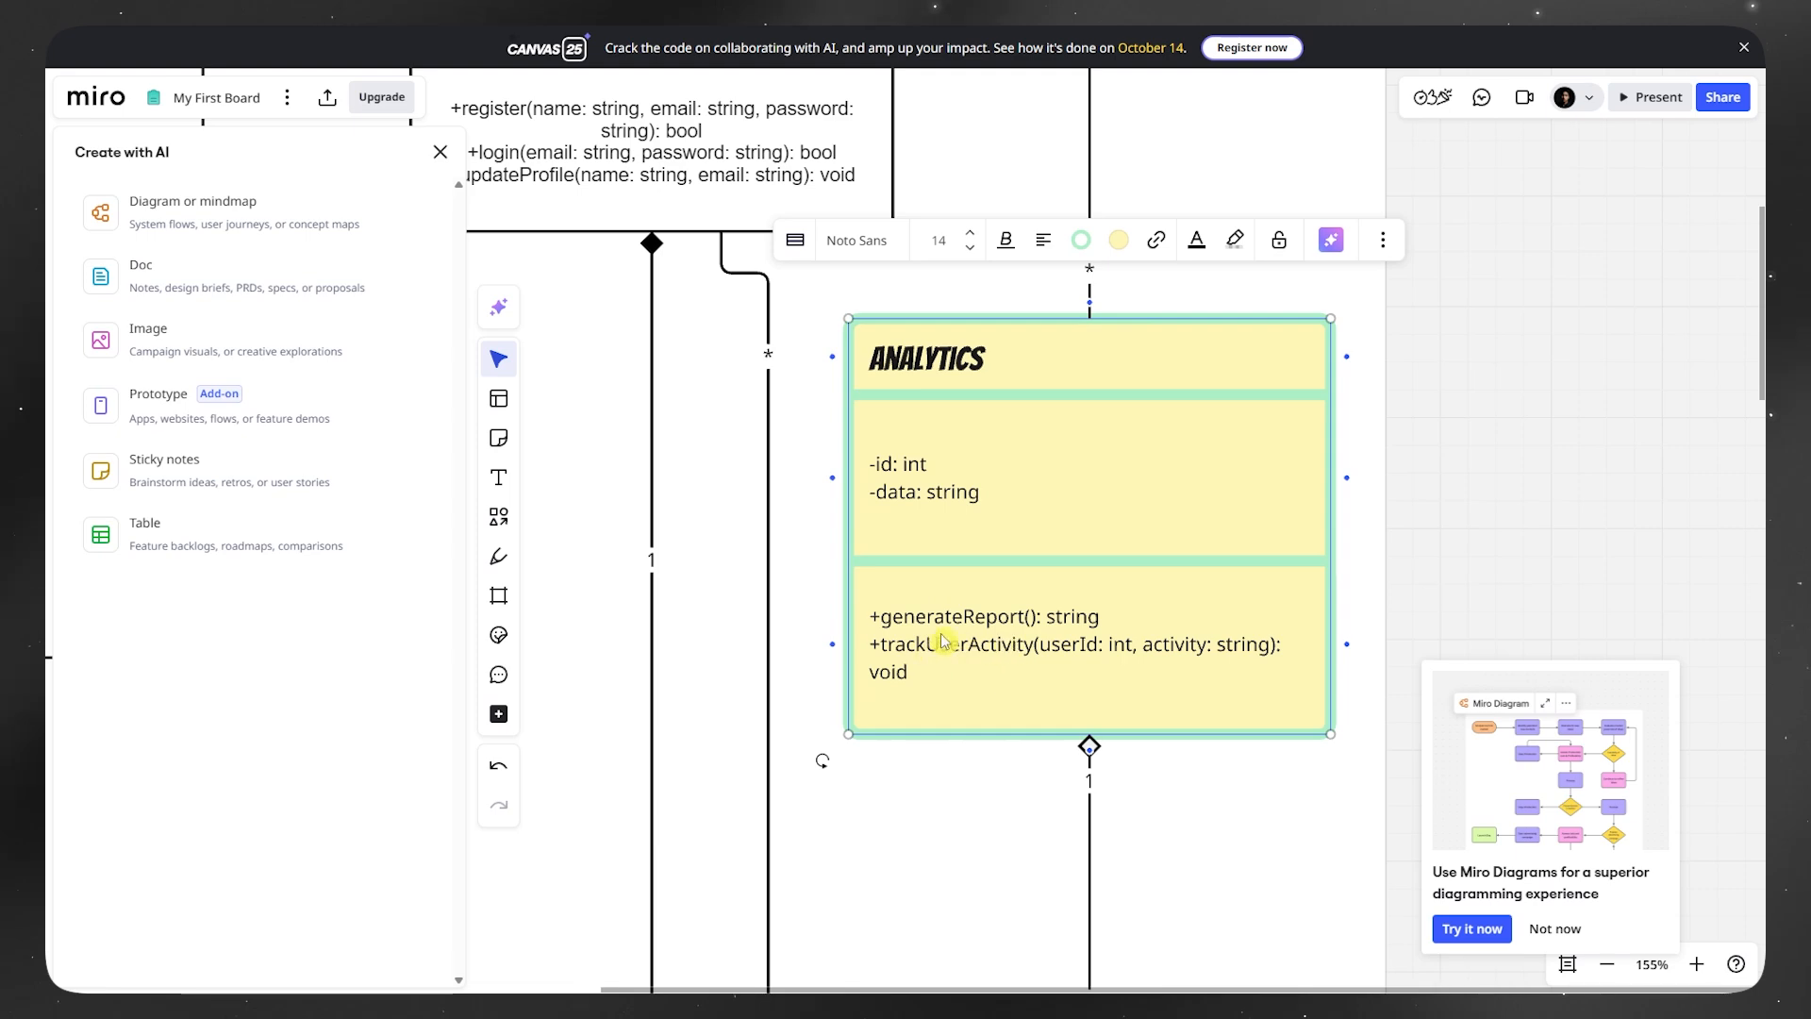
left_click_drag(811, 353, 980, 717)
scroll(984, 712, "down", 3)
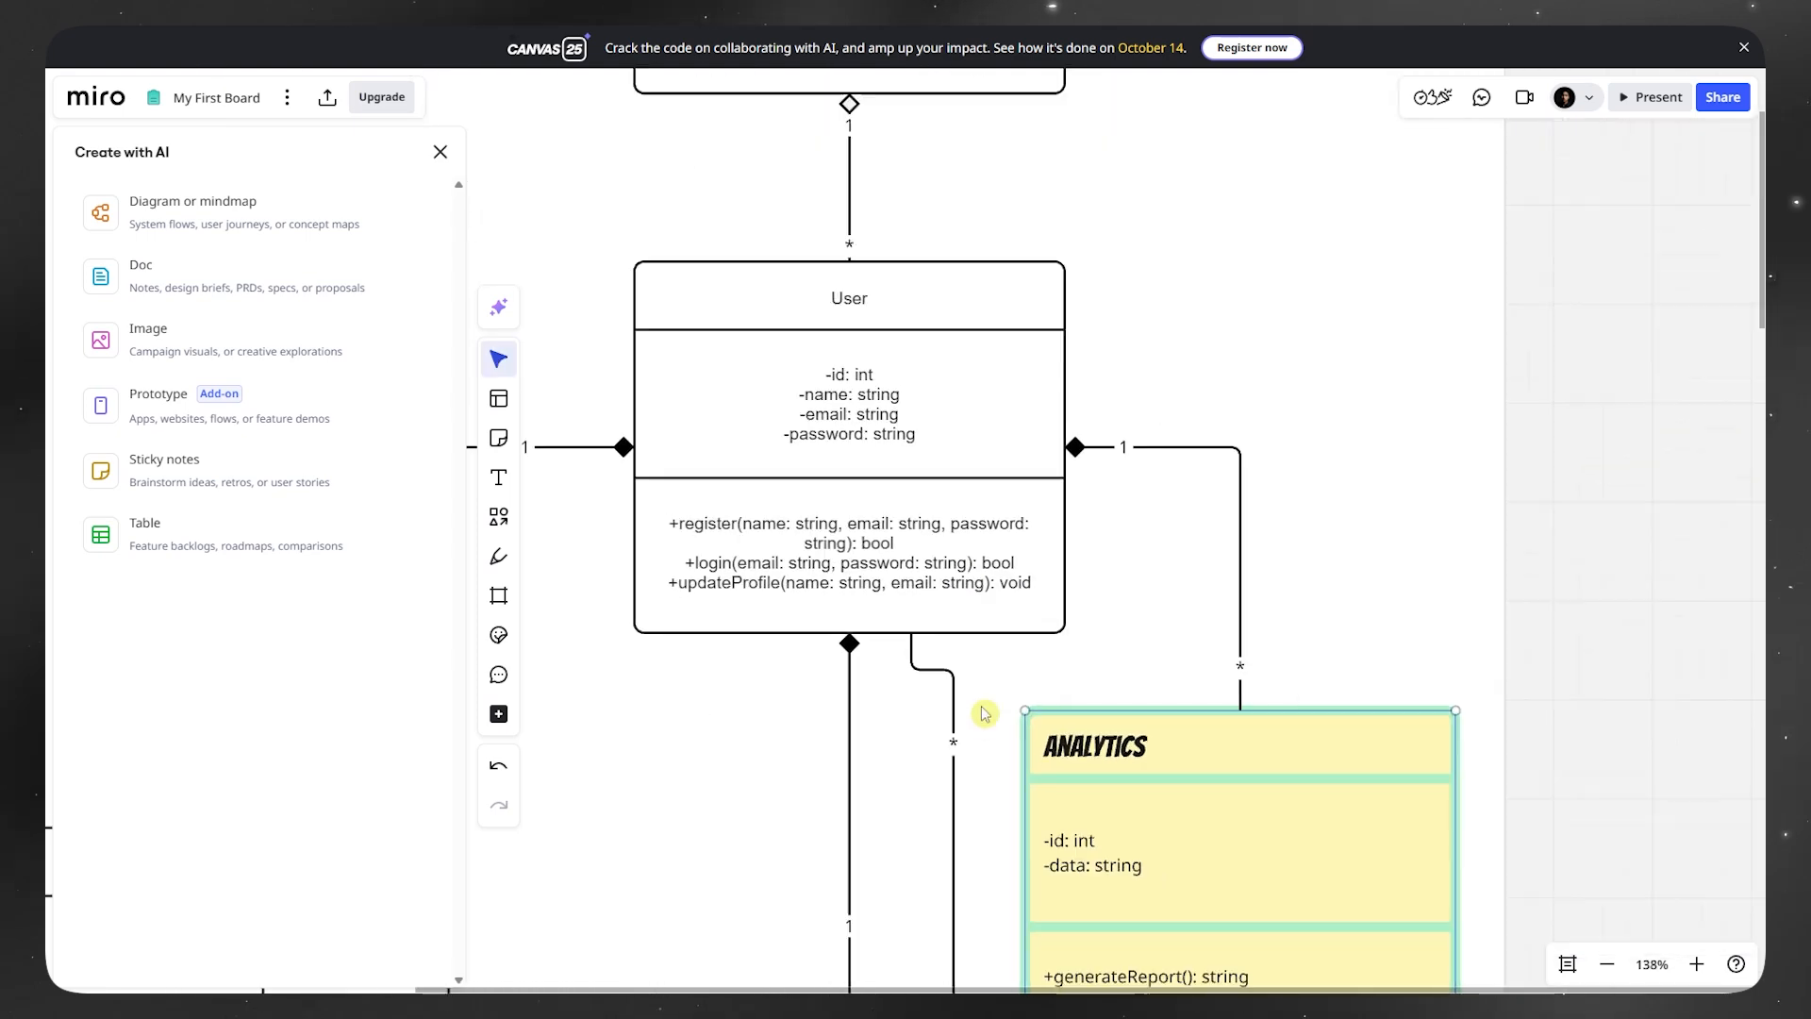
scroll(984, 712, "down", 4)
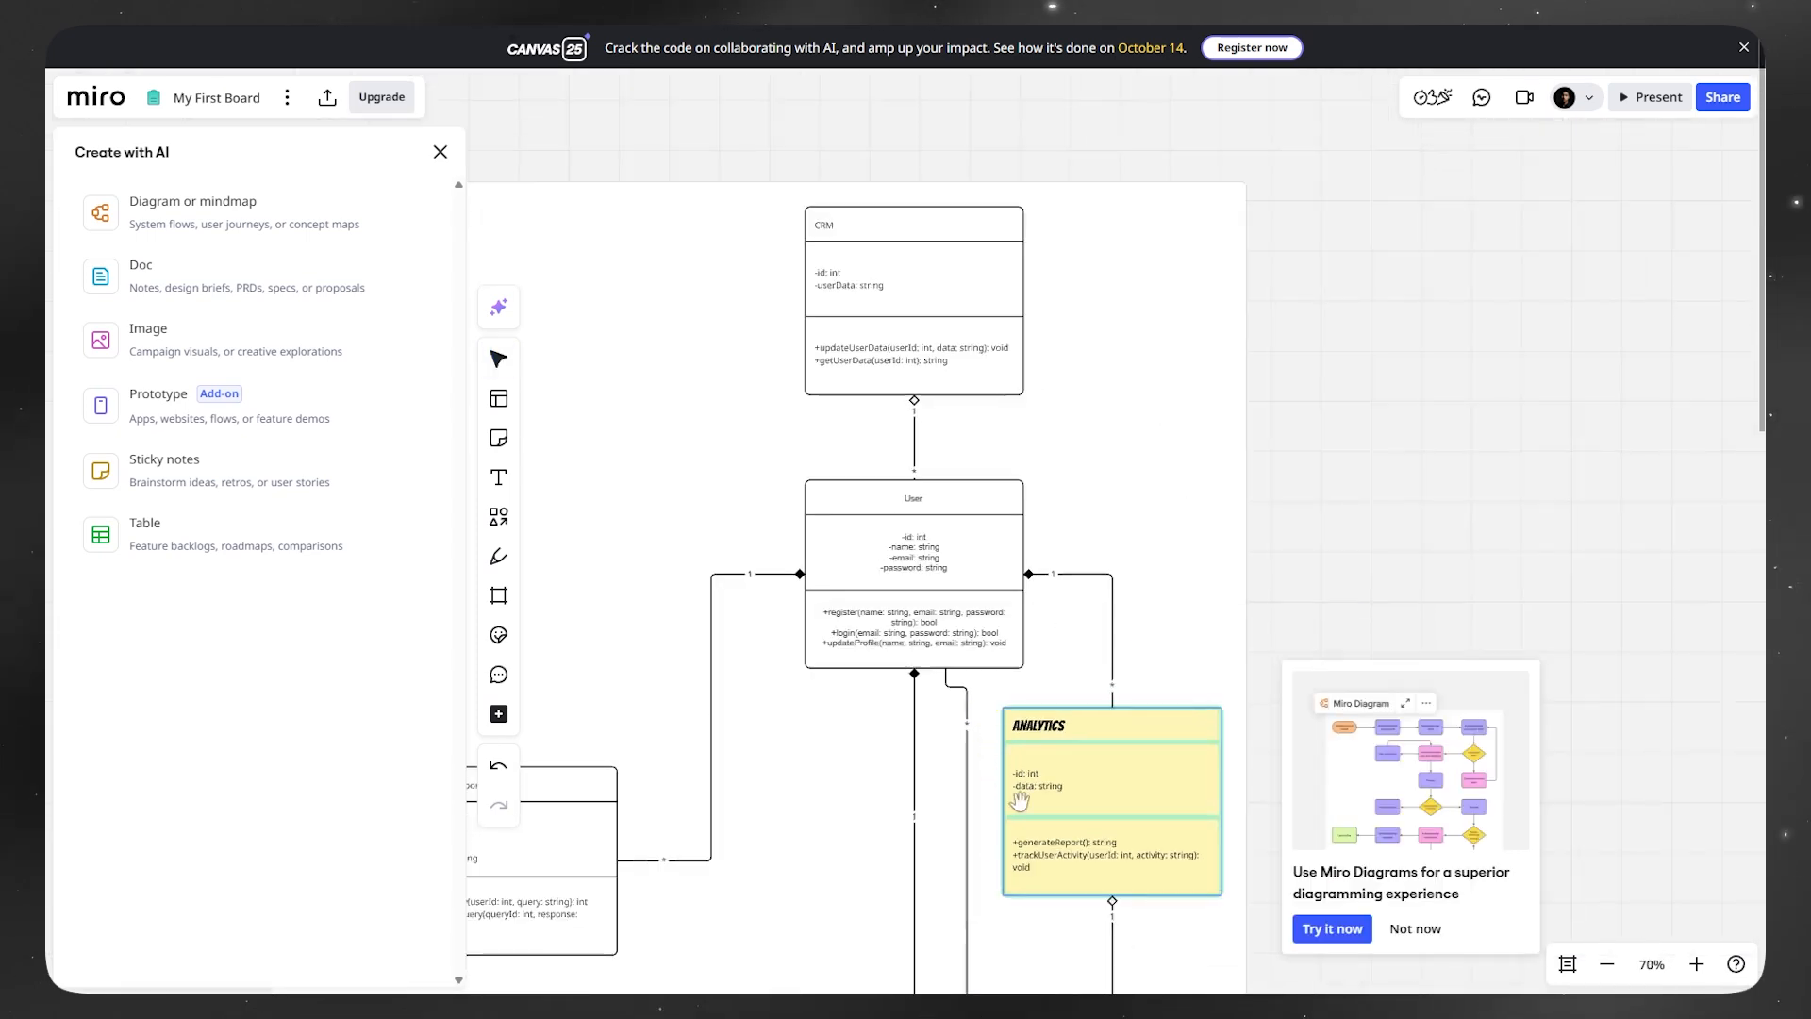
left_click_drag(1023, 815, 880, 177)
left_click_drag(703, 974, 1046, 581)
scroll(1019, 562, "down", 6)
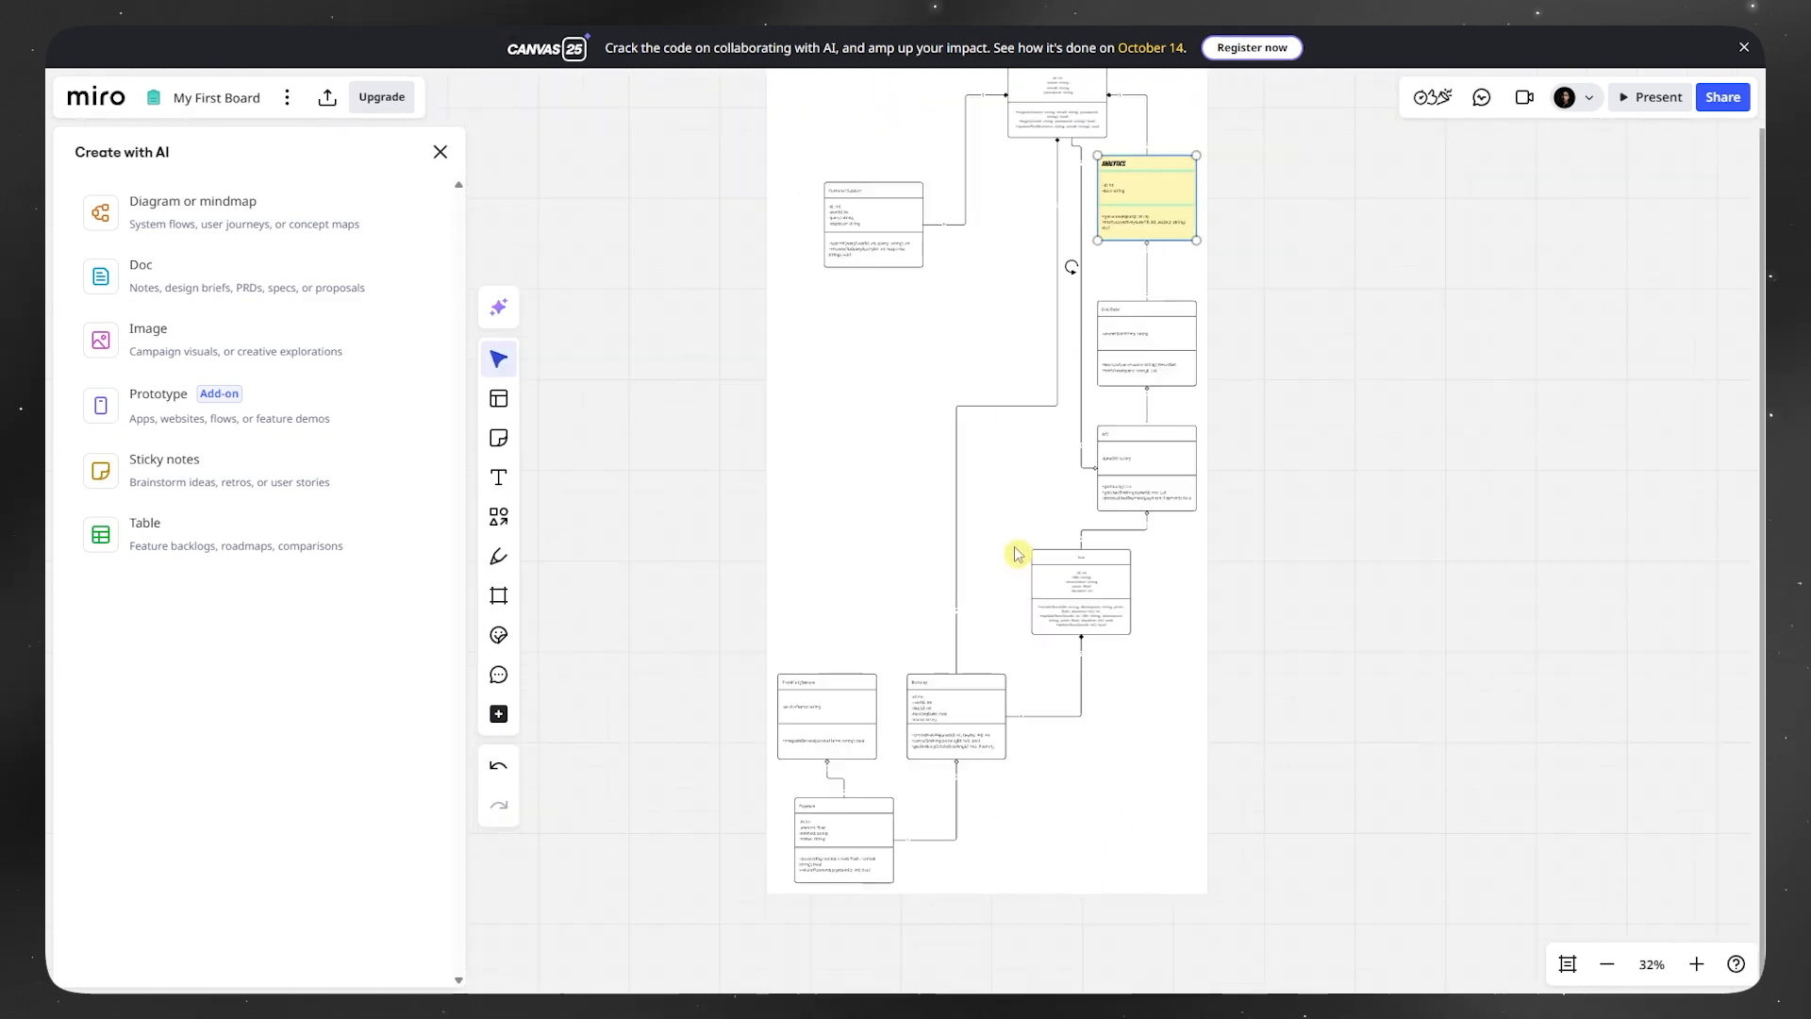